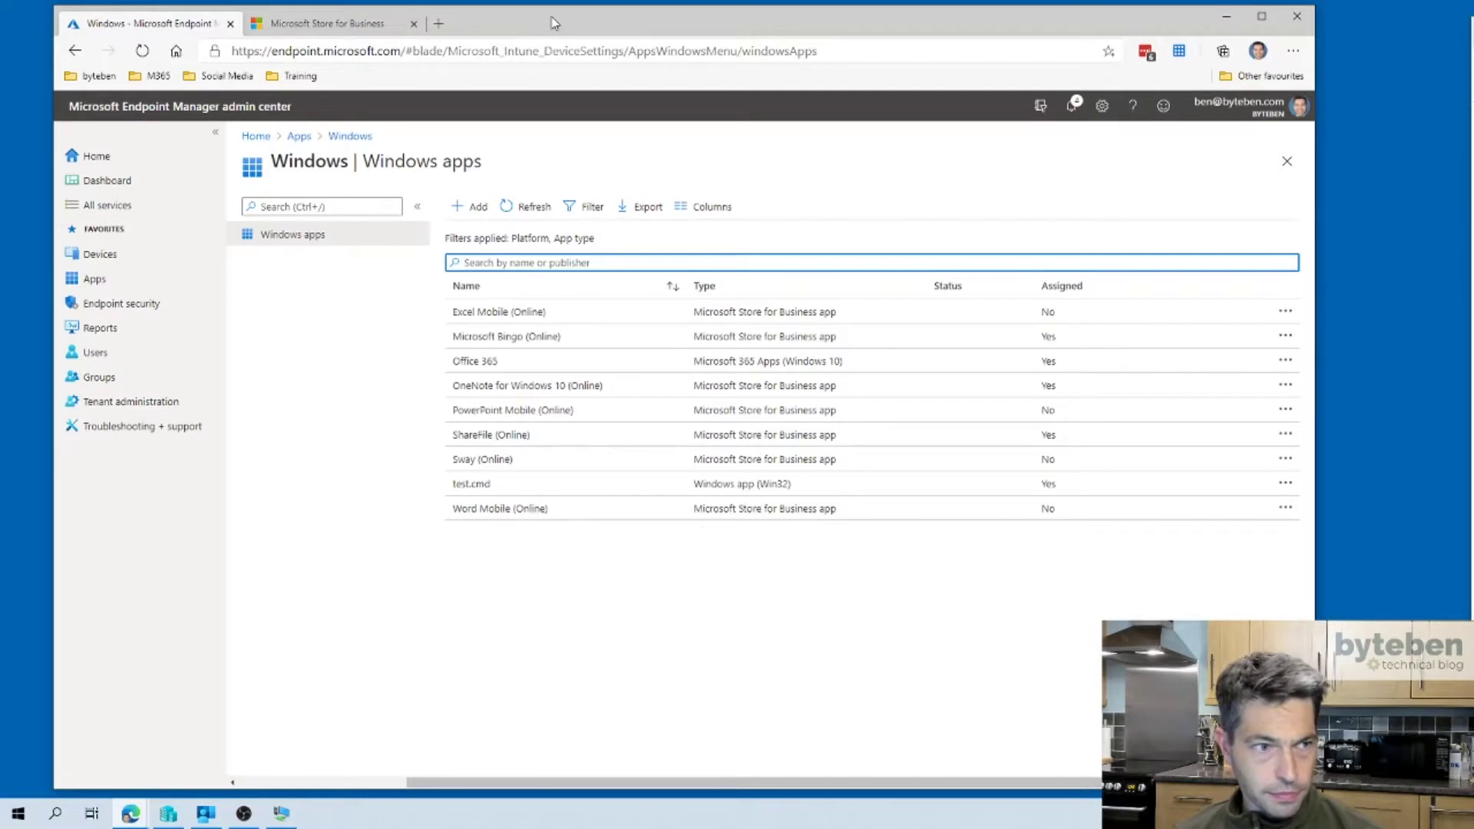
- Maximise the browser window and open the Microsoft Store for Business management overview
double_click(554, 23)
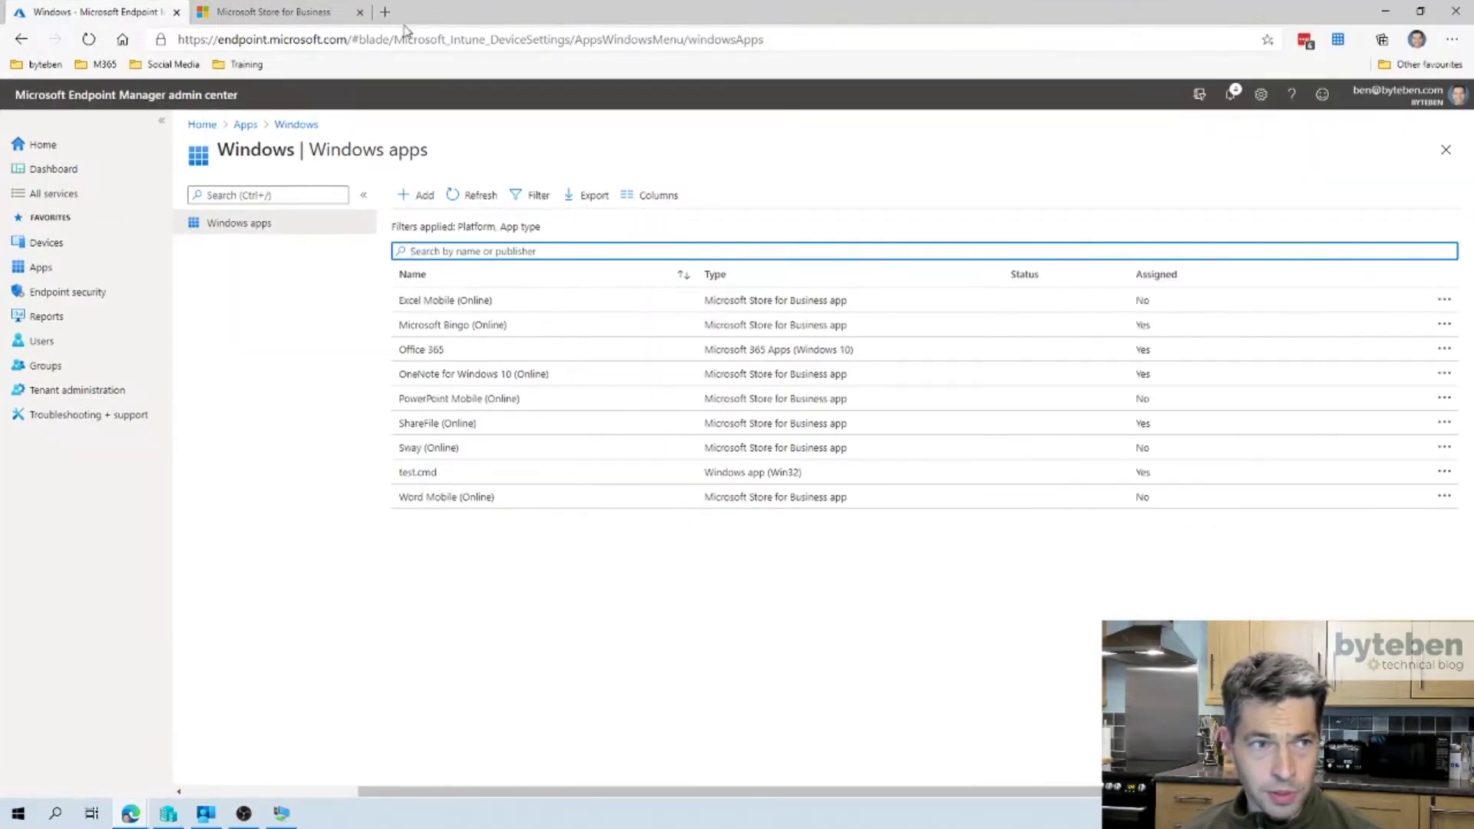
click(305, 17)
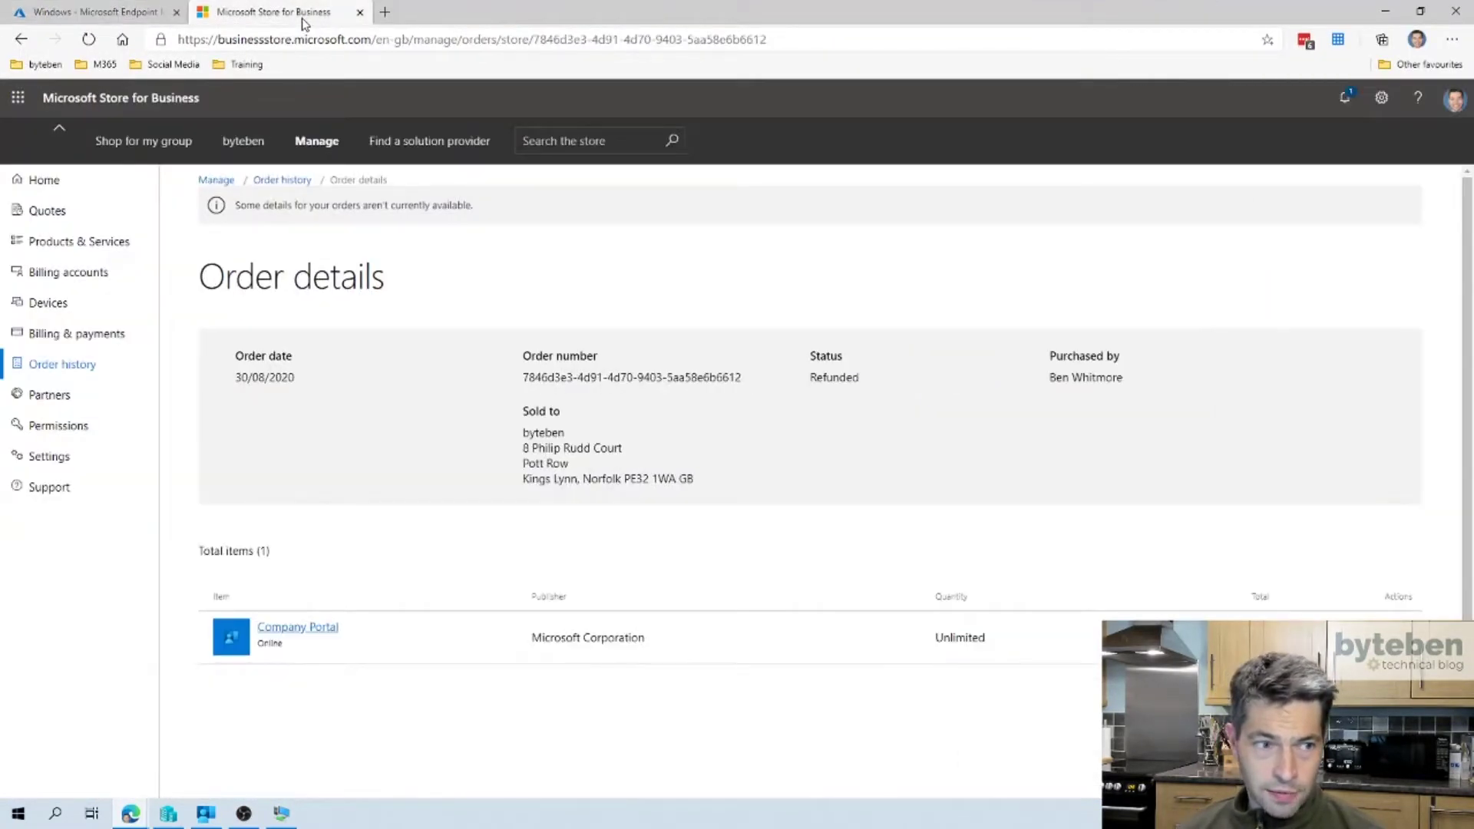
click(40, 191)
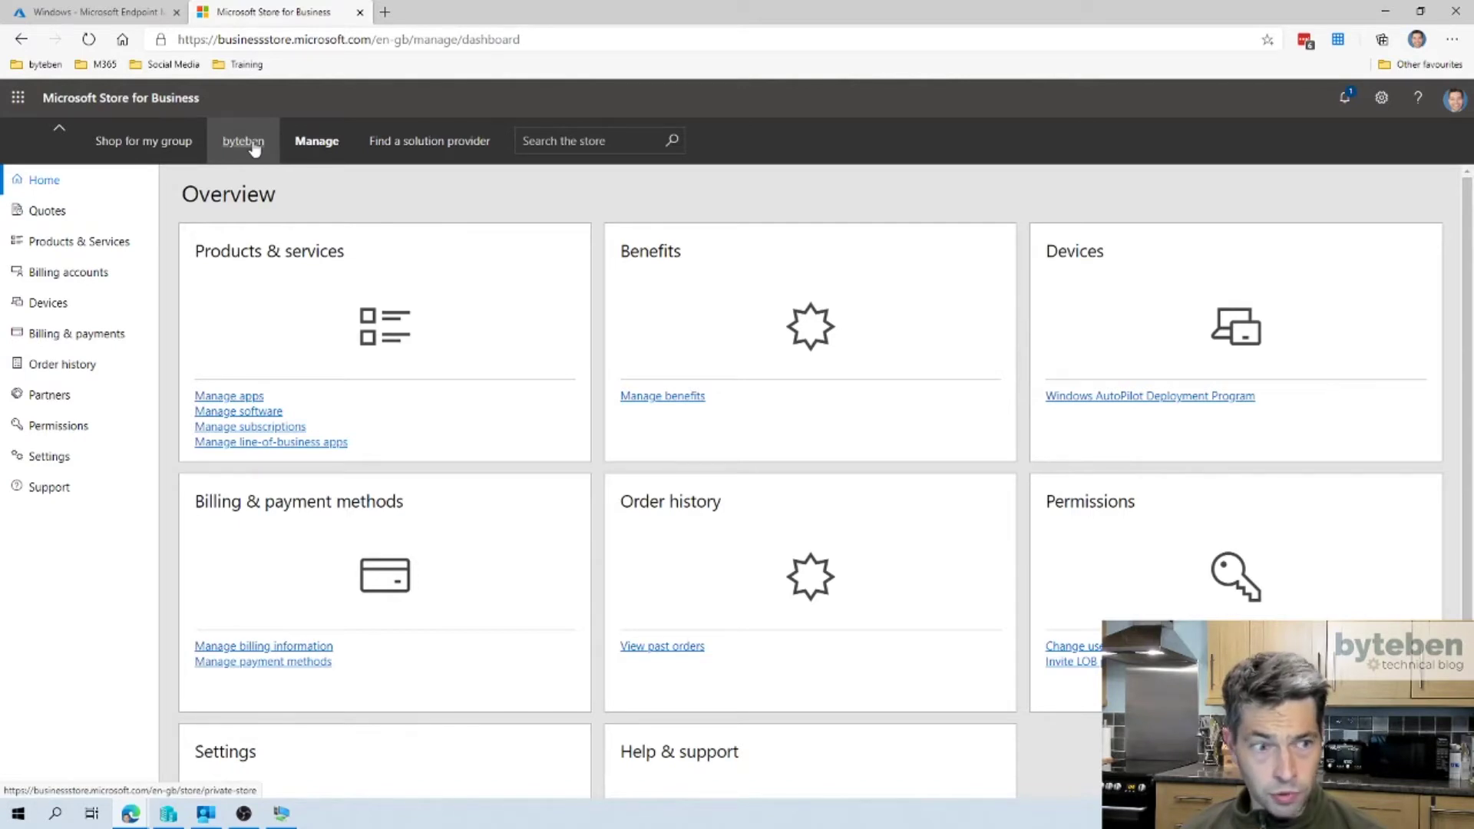
- Switch to Endpoint Manager and sync purchased apps from the Microsoft Store for Business connector in Tenant administration
click(124, 14)
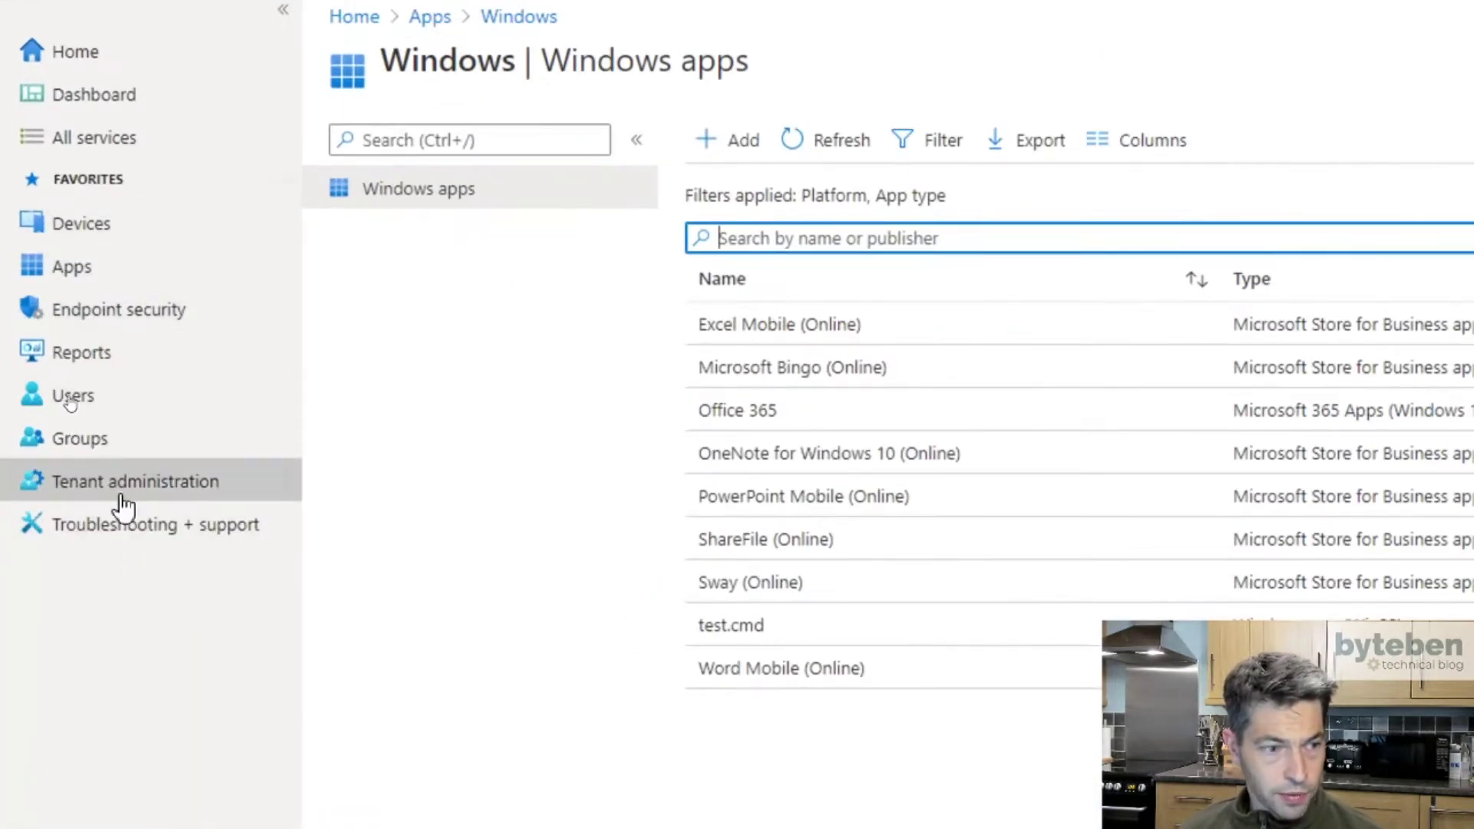
click(127, 495)
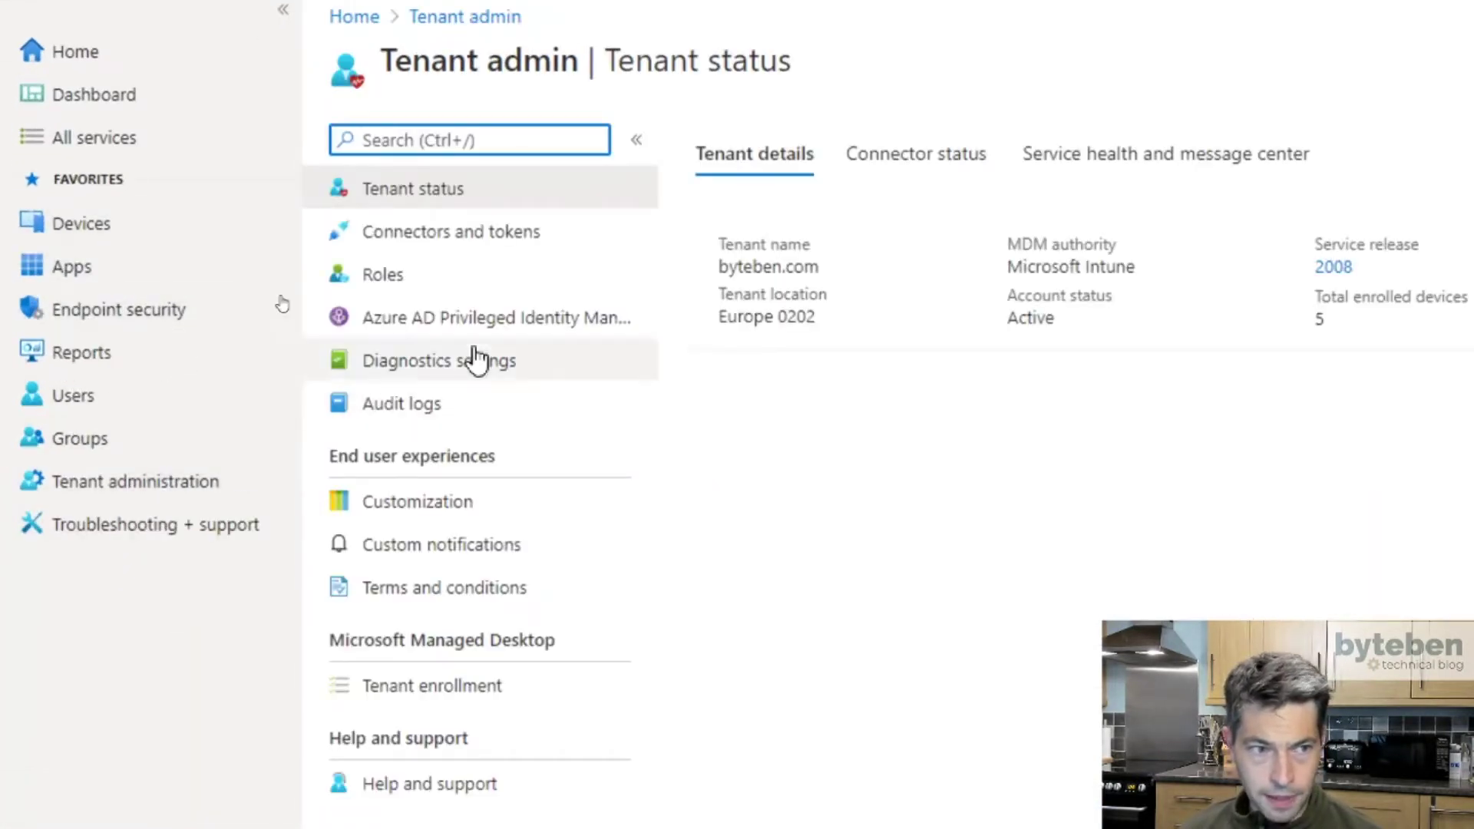
click(484, 234)
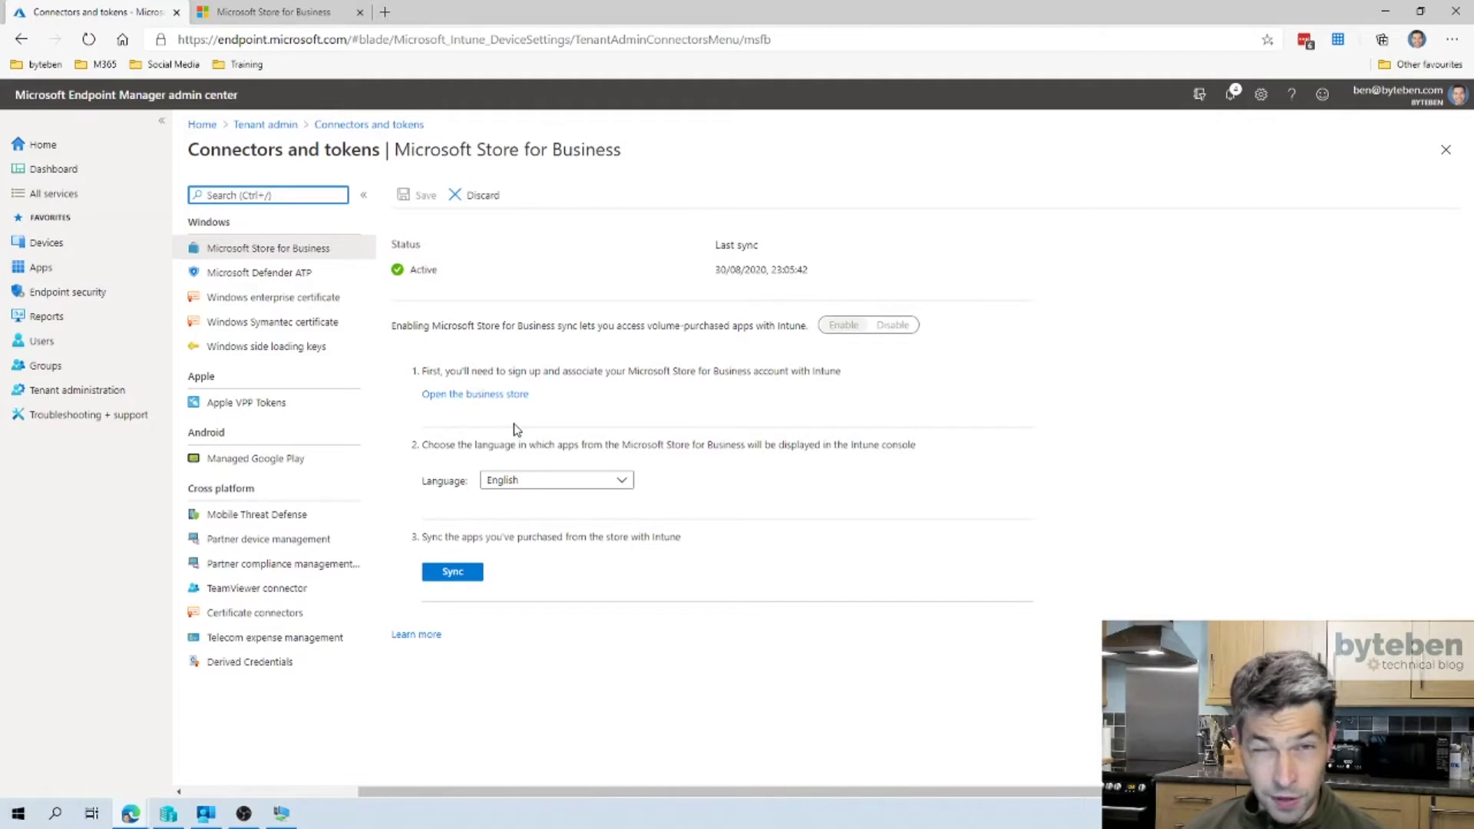
click(443, 579)
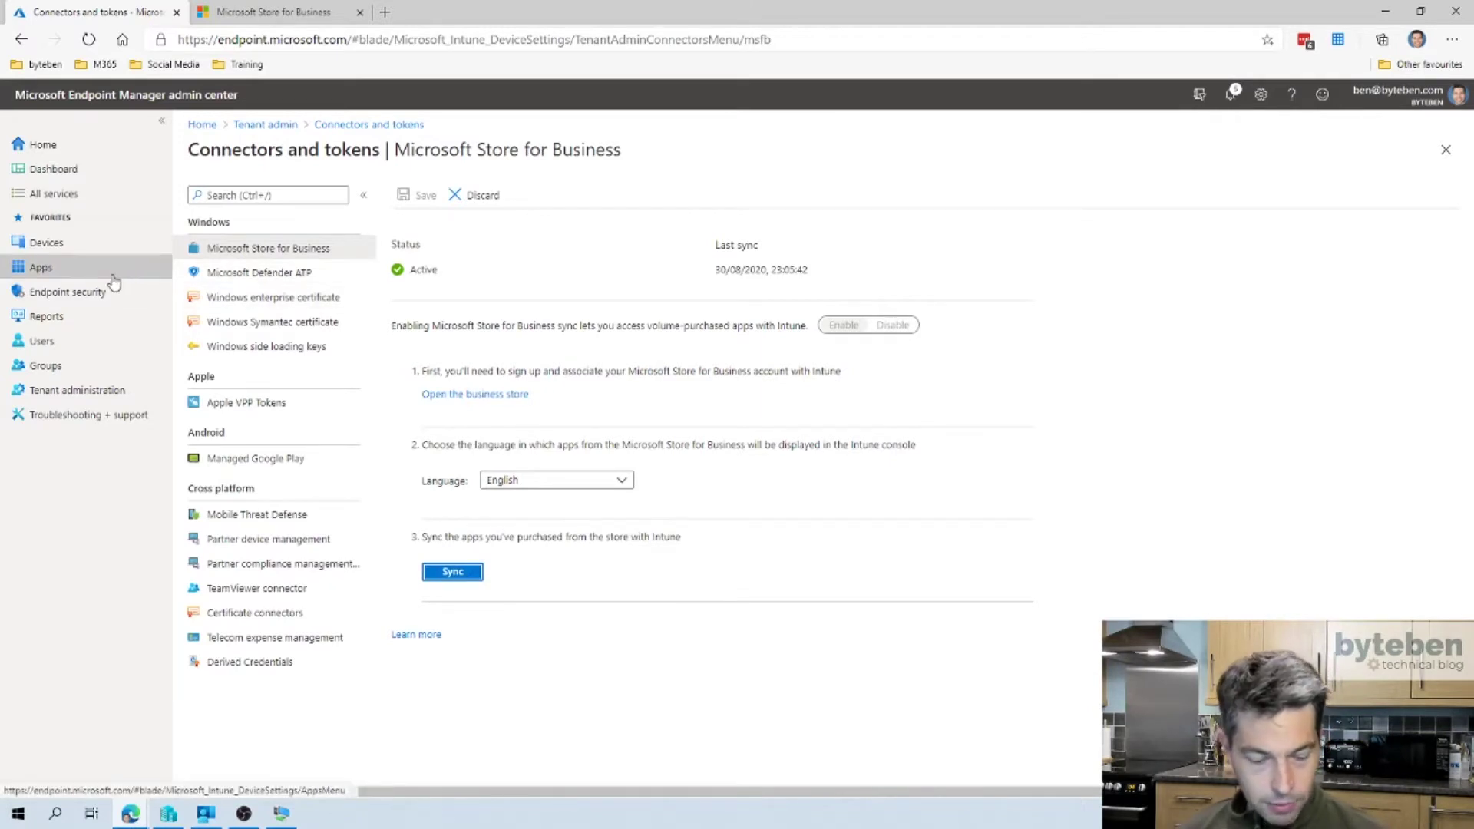
- Display the list of Windows apps in Endpoint Manager
click(71, 275)
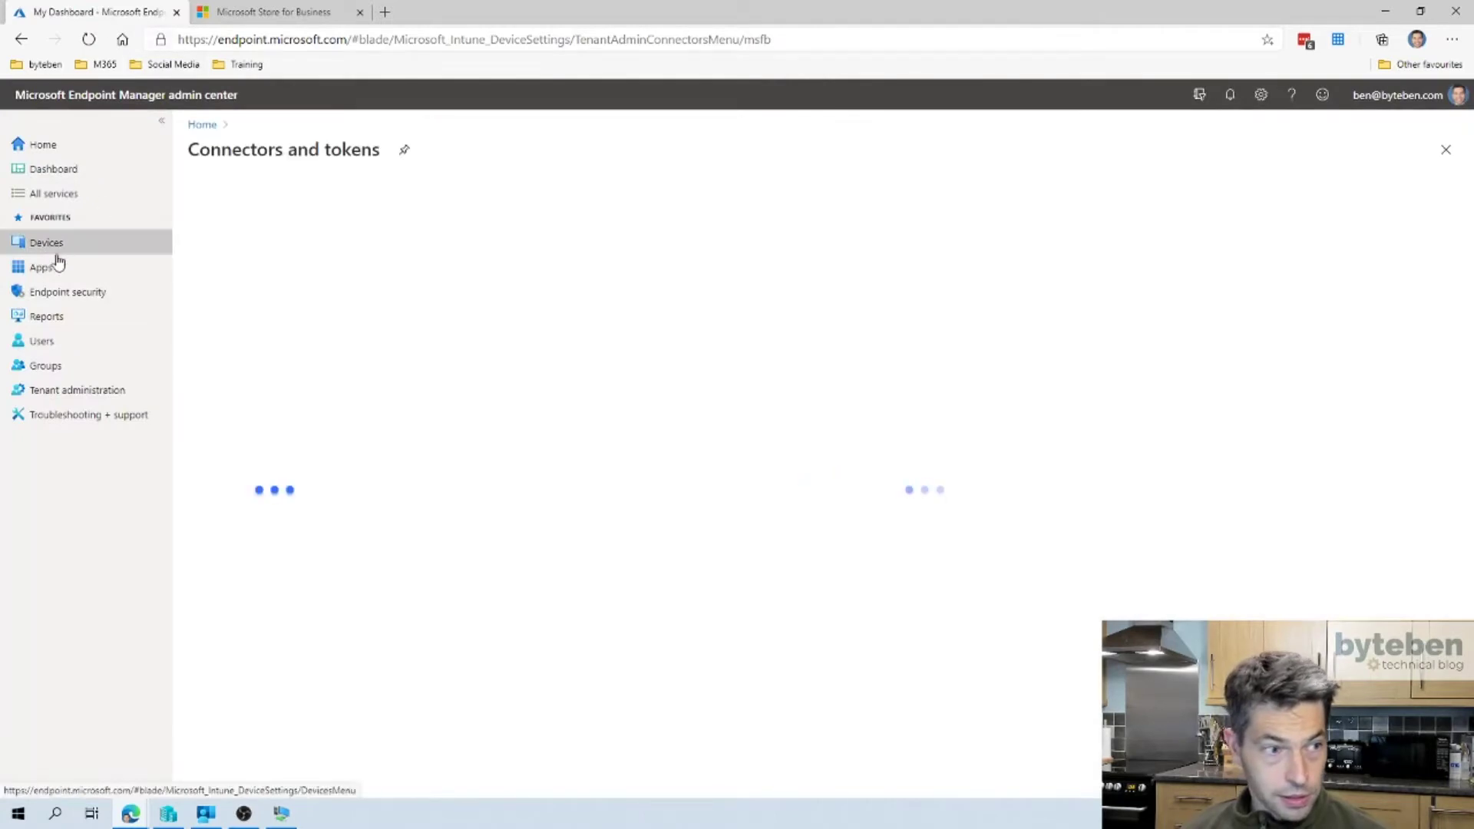
click(56, 275)
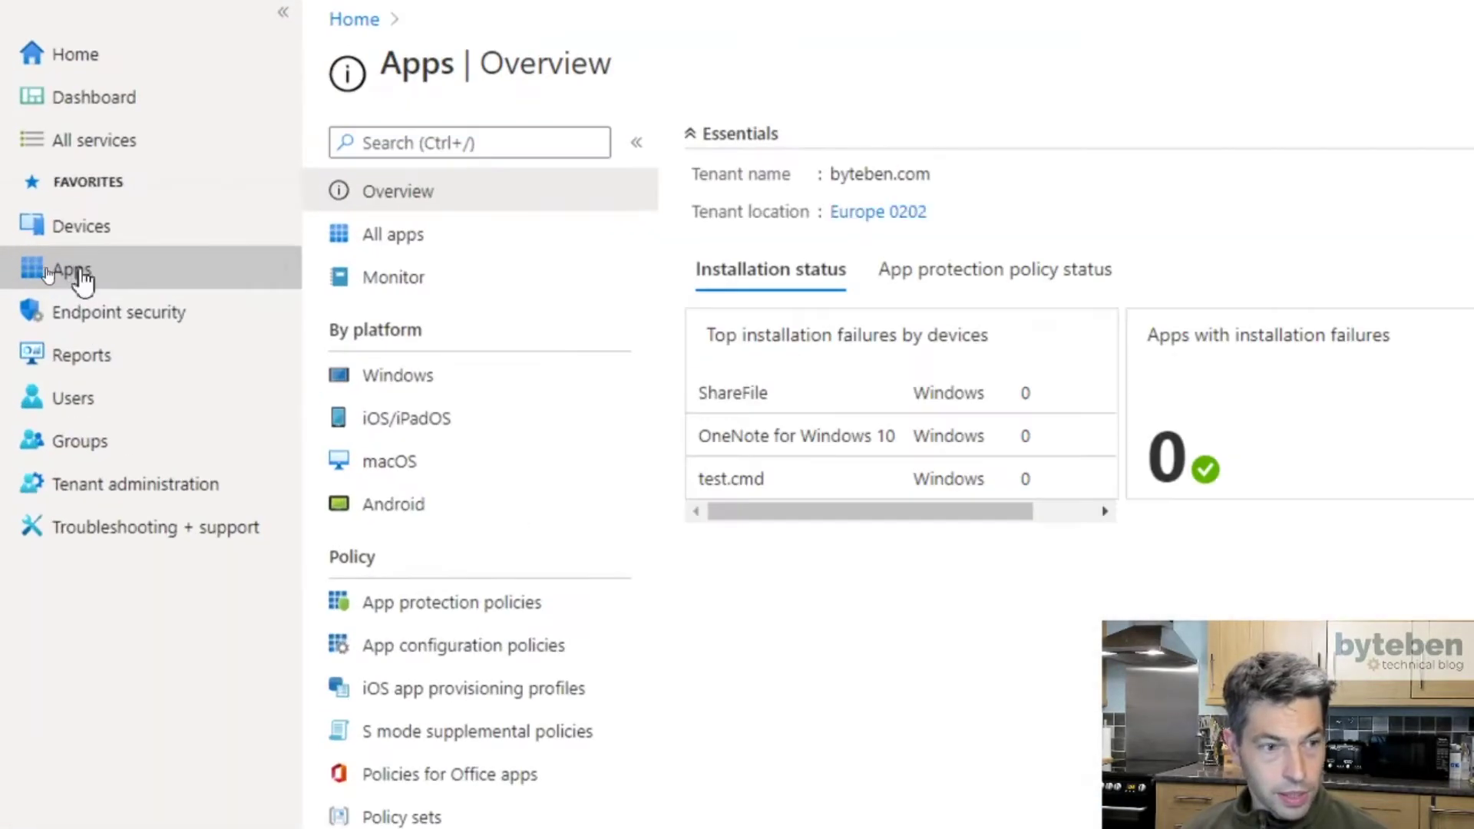
click(398, 376)
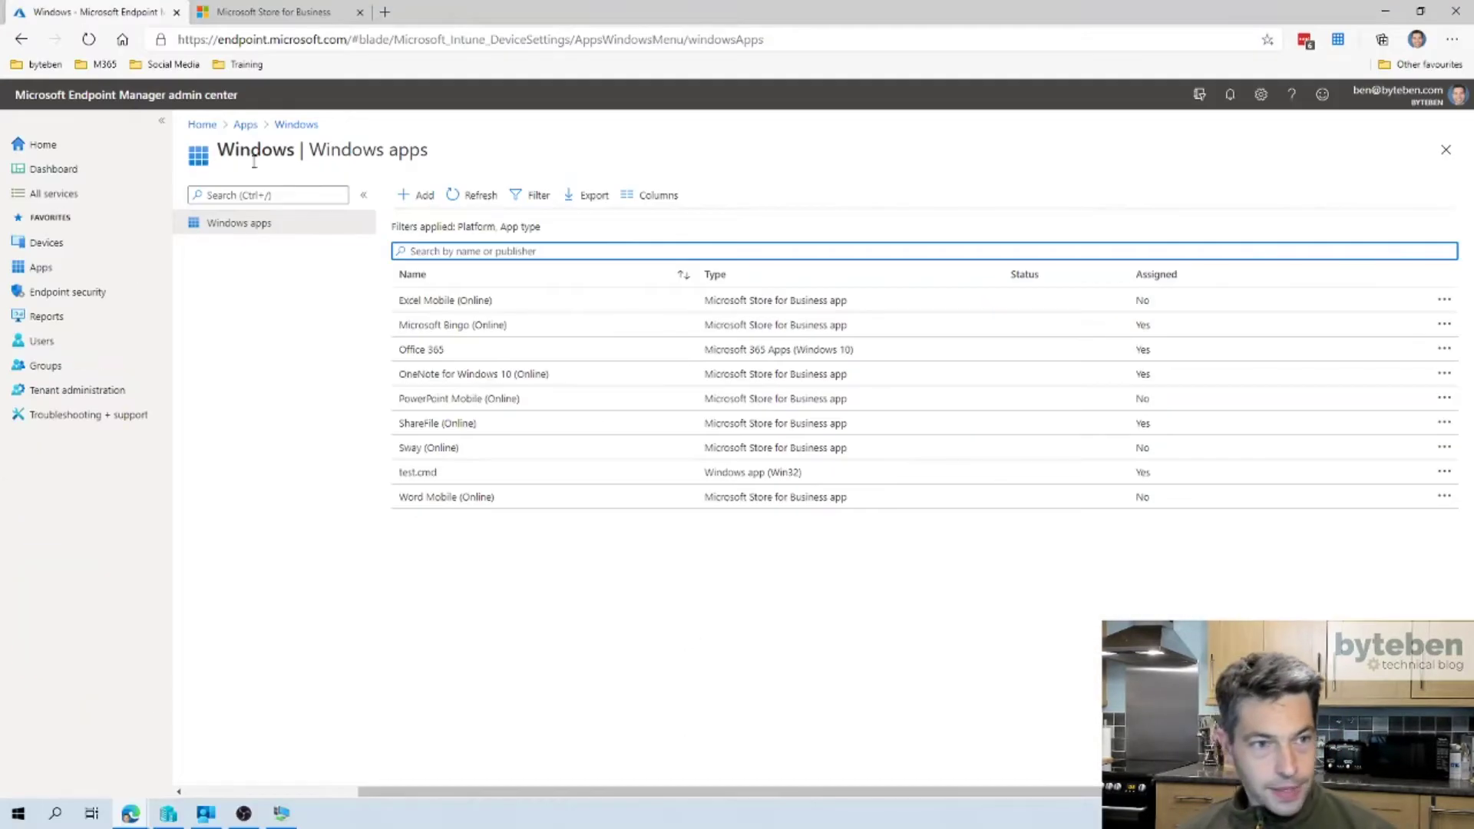
- Switch to Microsoft Store for Business, search for "company portal" and open the Company Portal app page
click(263, 12)
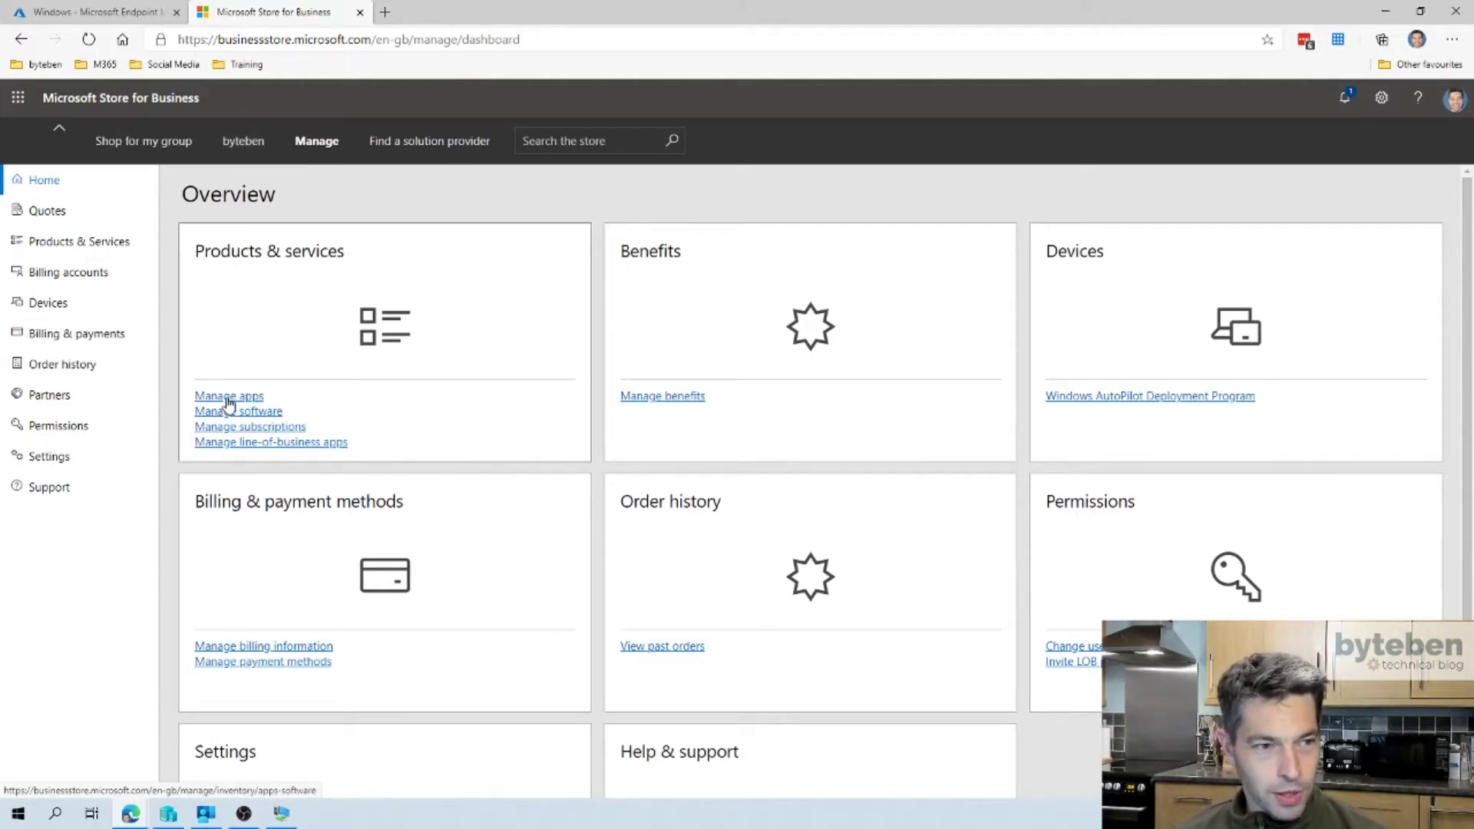
click(569, 140)
text(compa)
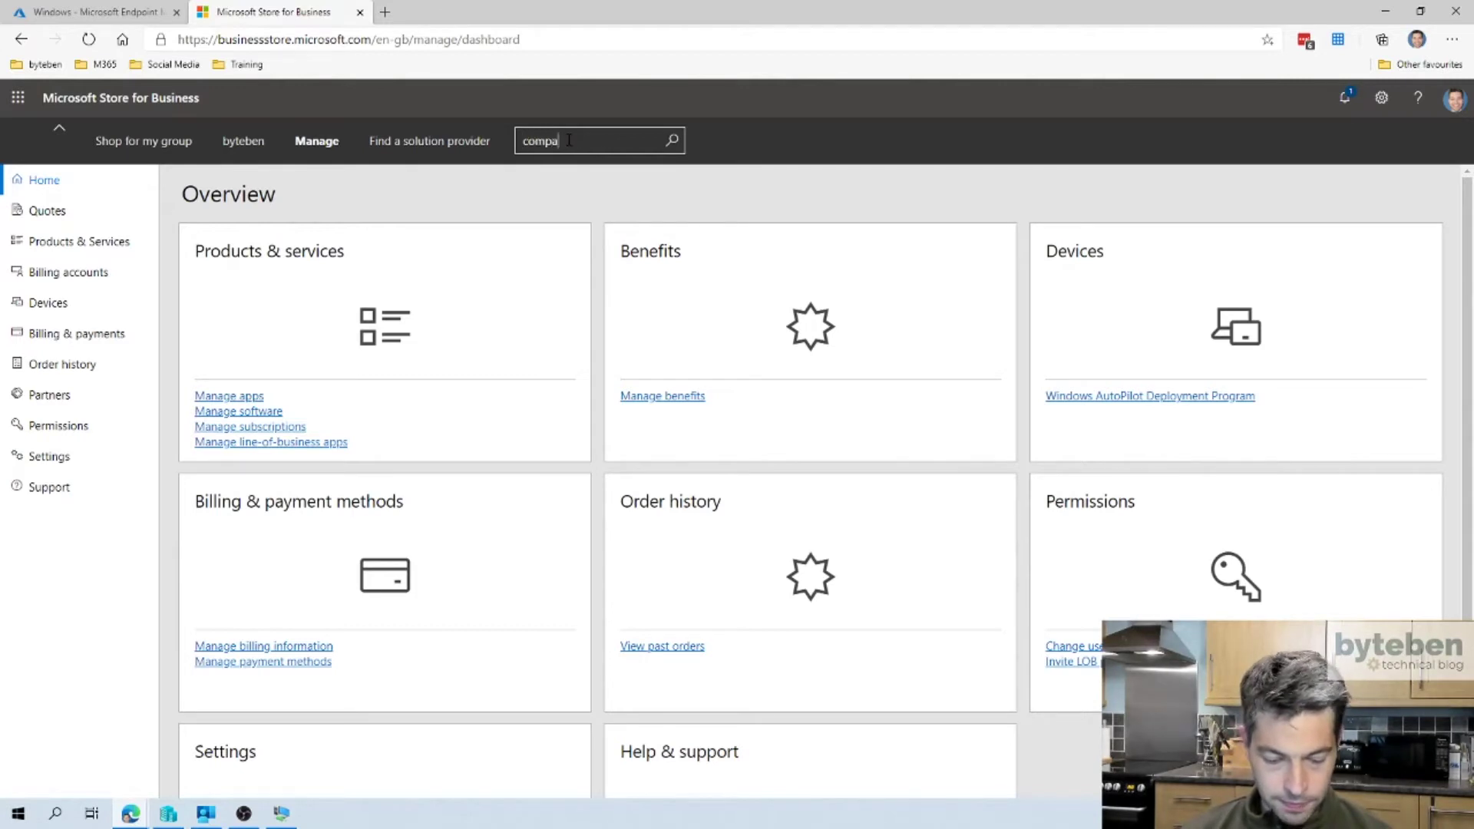
text(ny portal)
key(Return)
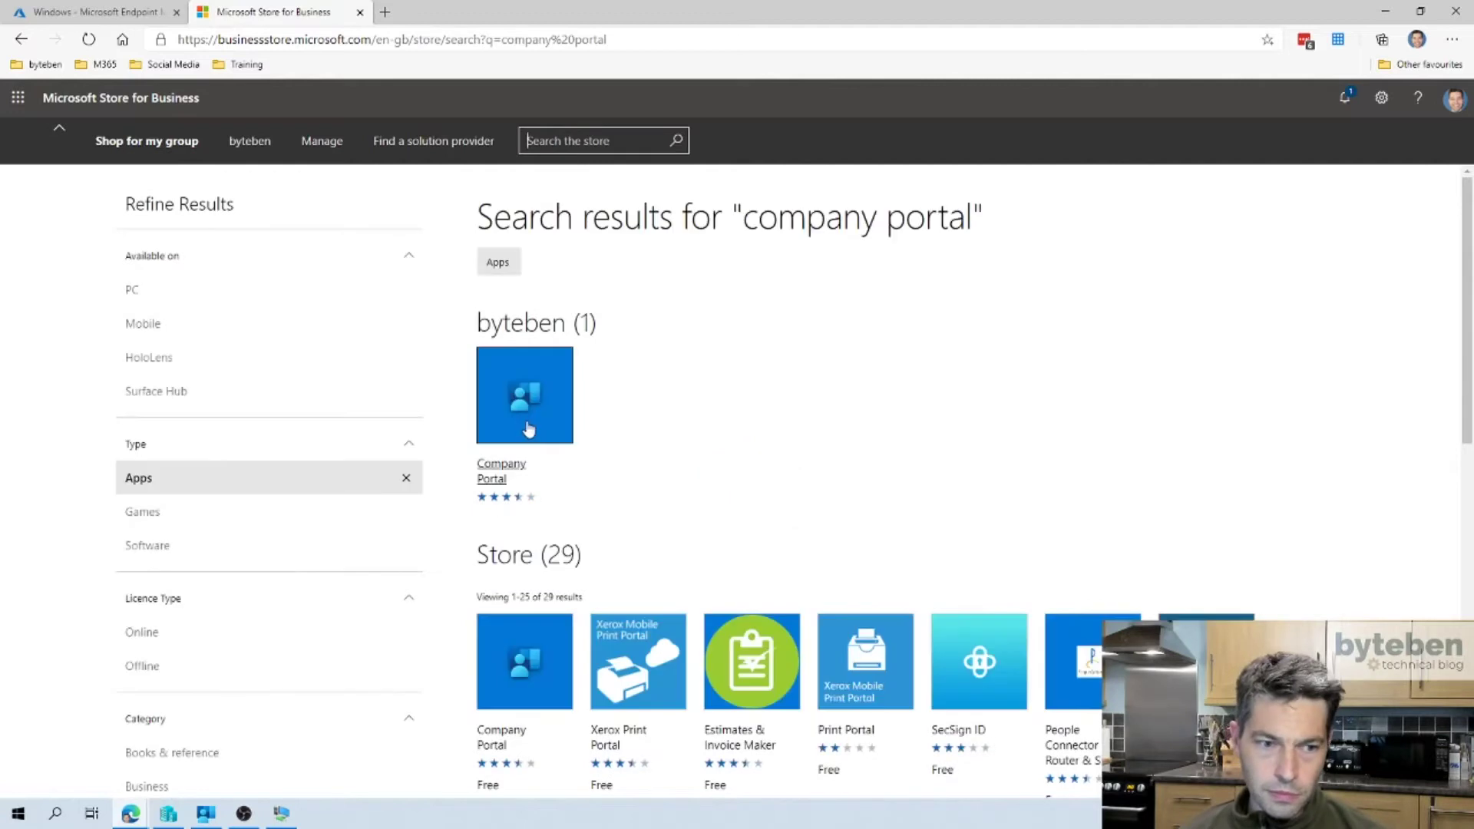
click(525, 428)
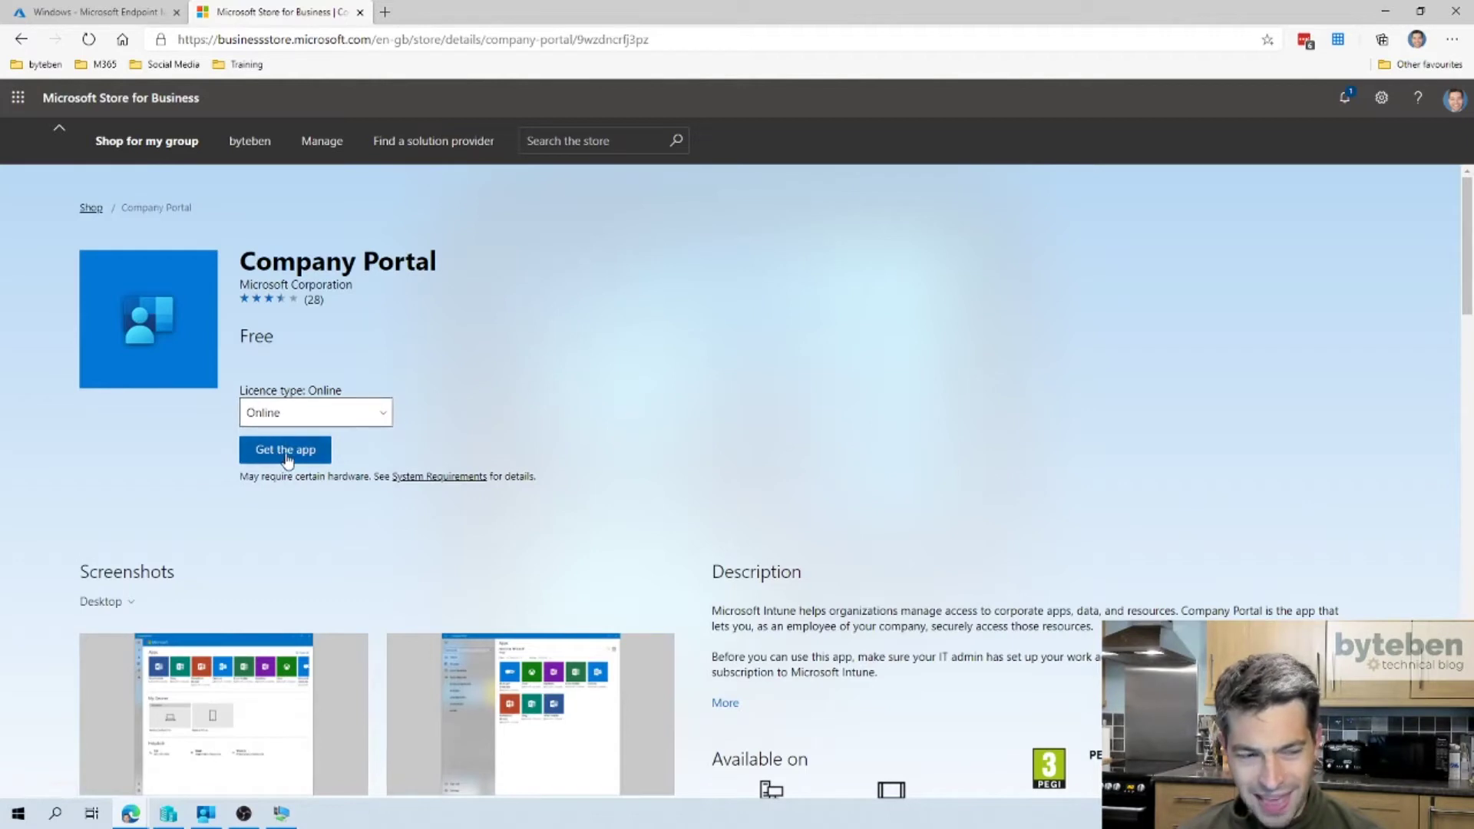
- Examine the licence type options offered for Company Portal without changing the selection
click(384, 419)
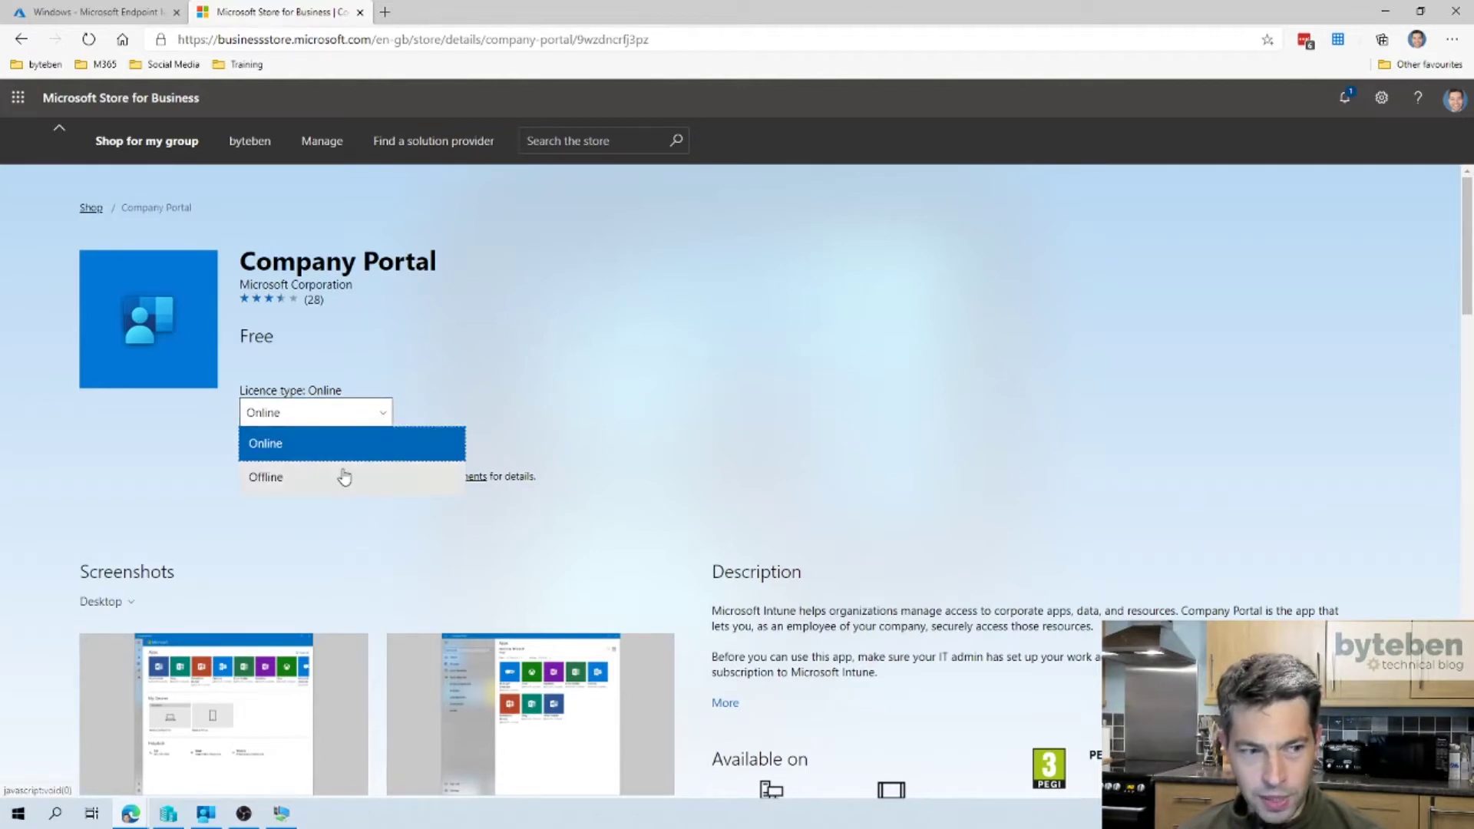
click(382, 559)
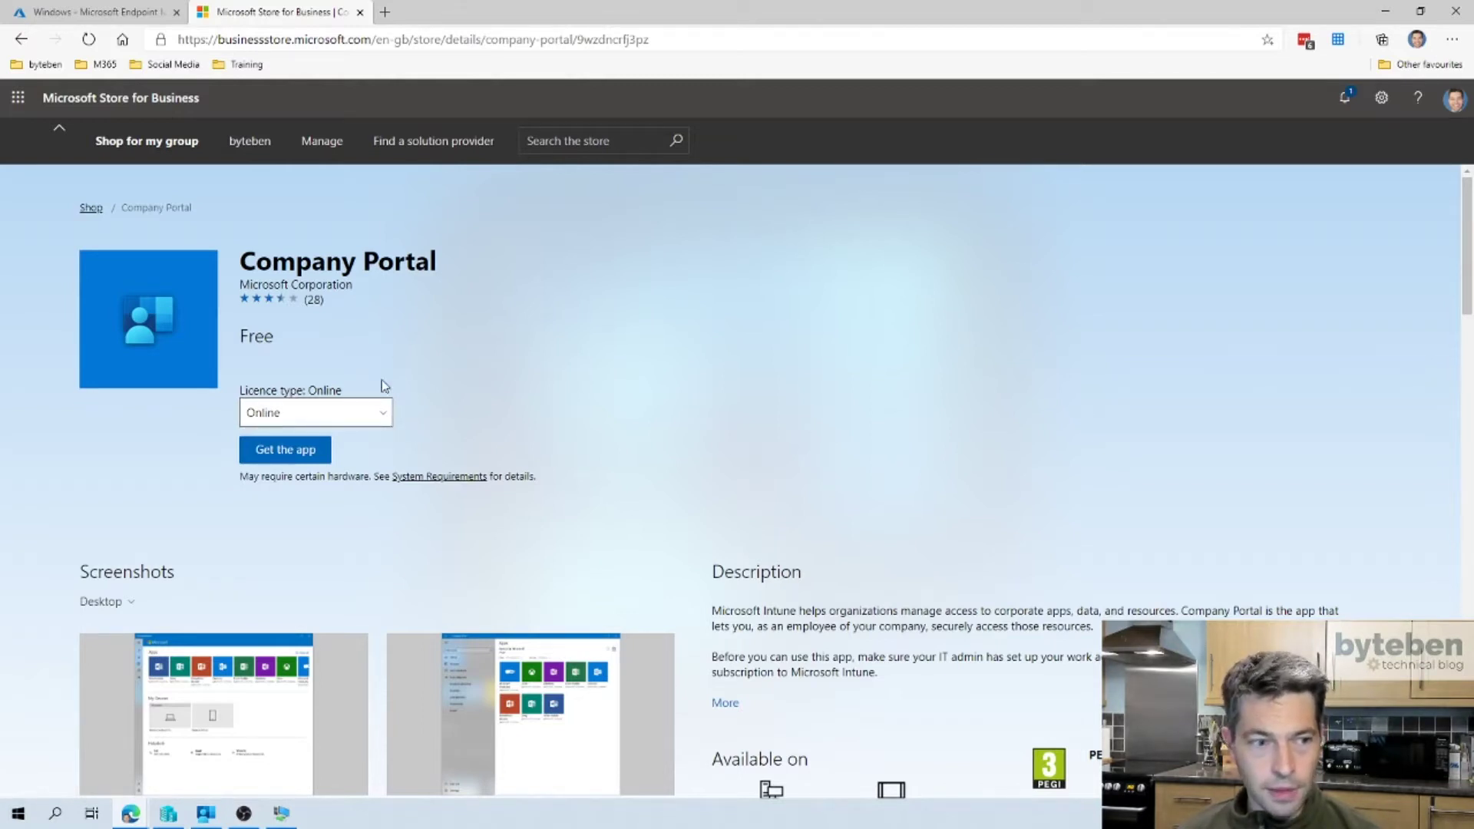
click(383, 423)
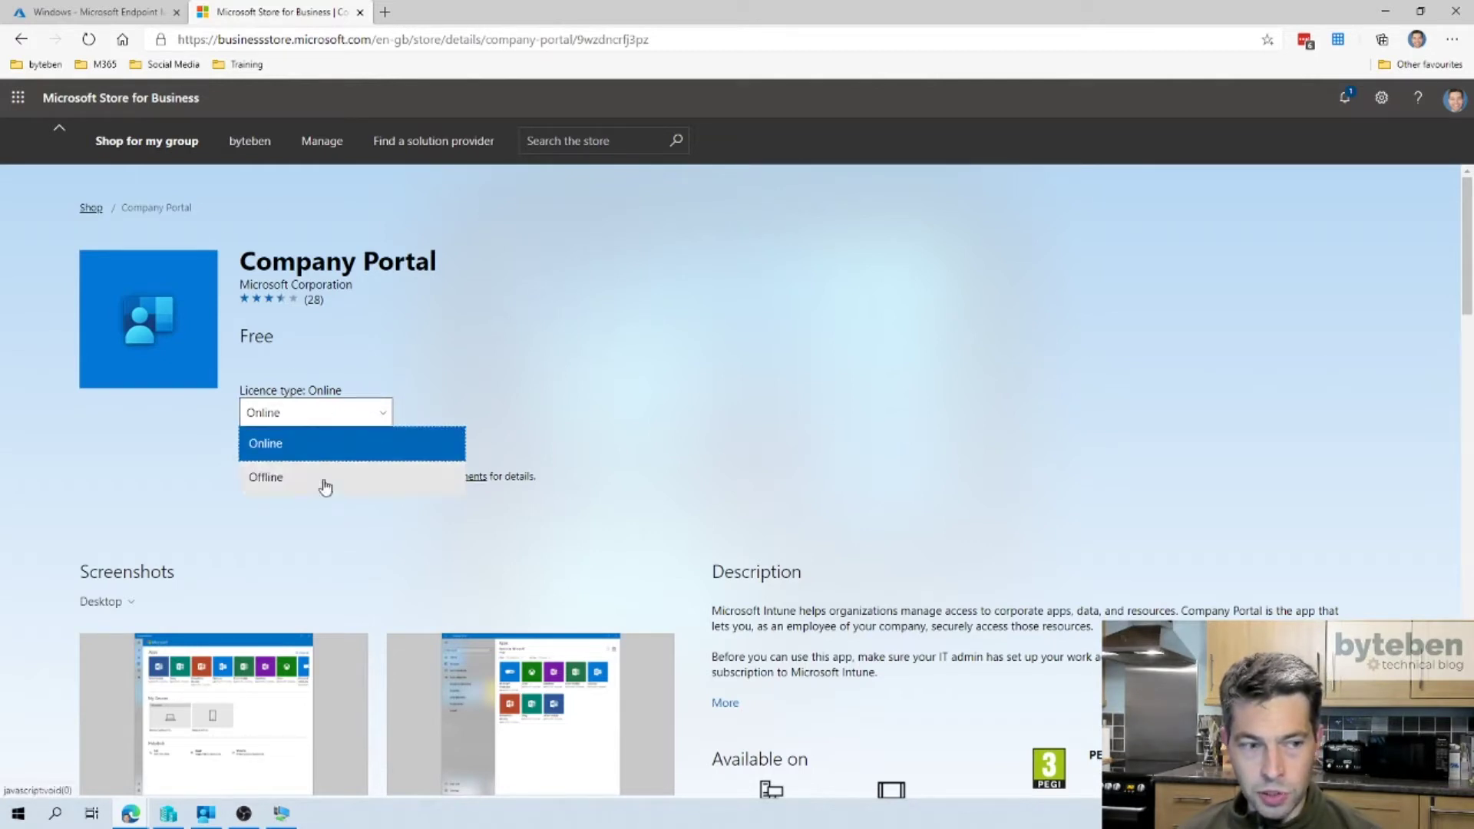
click(423, 340)
- Open the store's Shop settings and ensure that Allow app requests and Show offline apps are turned on
click(322, 143)
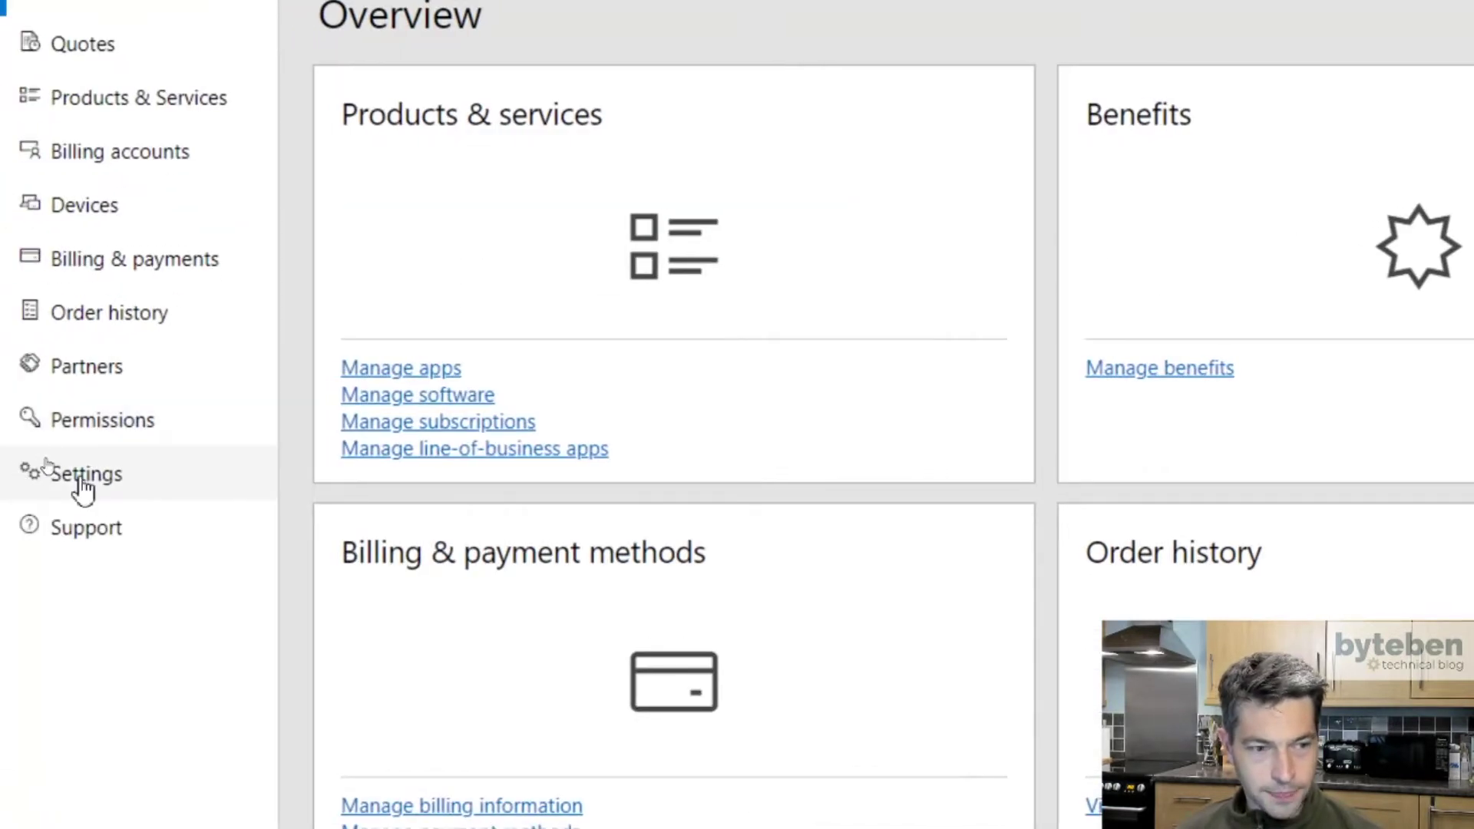
click(83, 489)
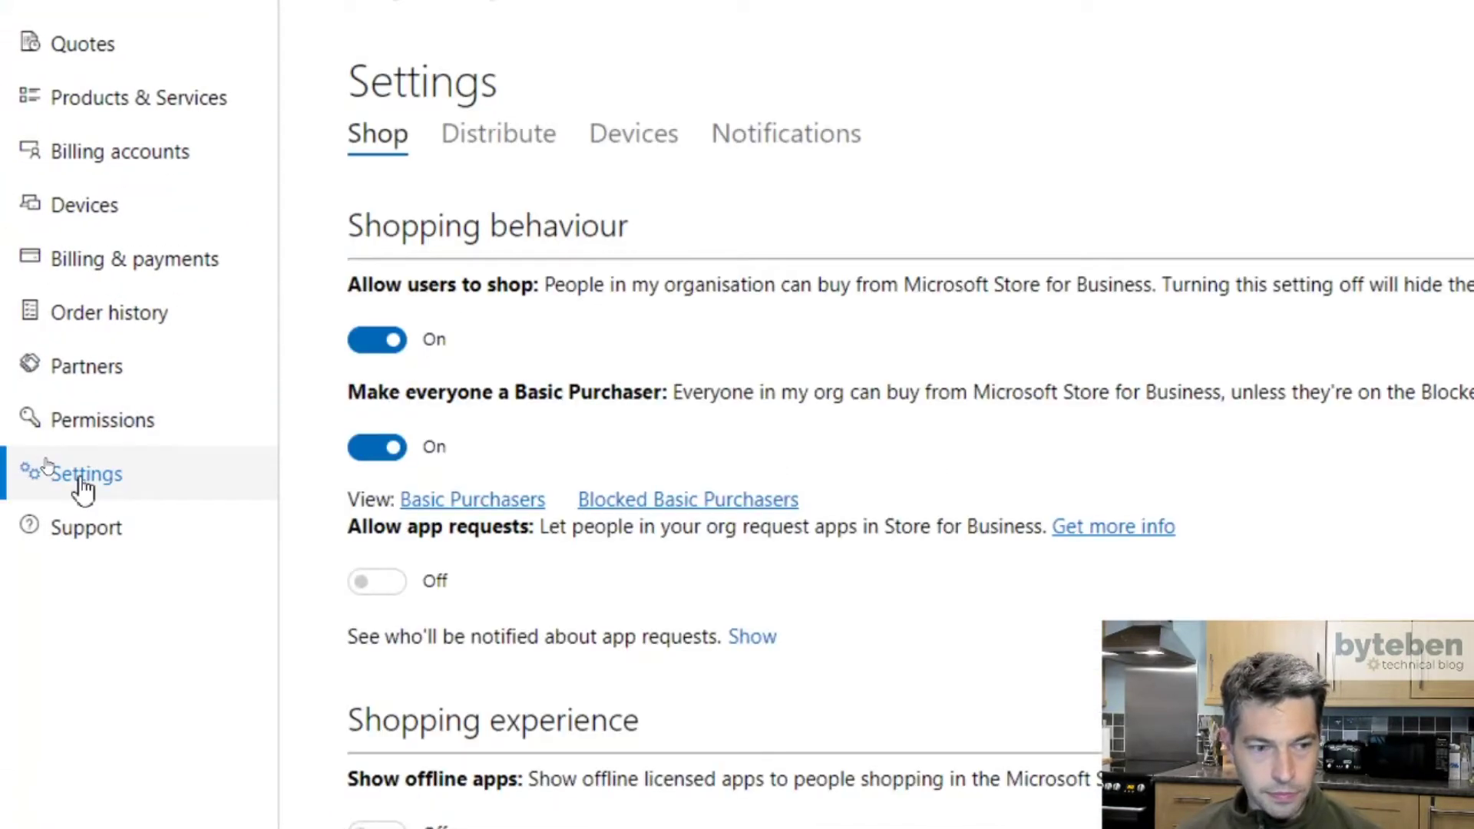
click(380, 579)
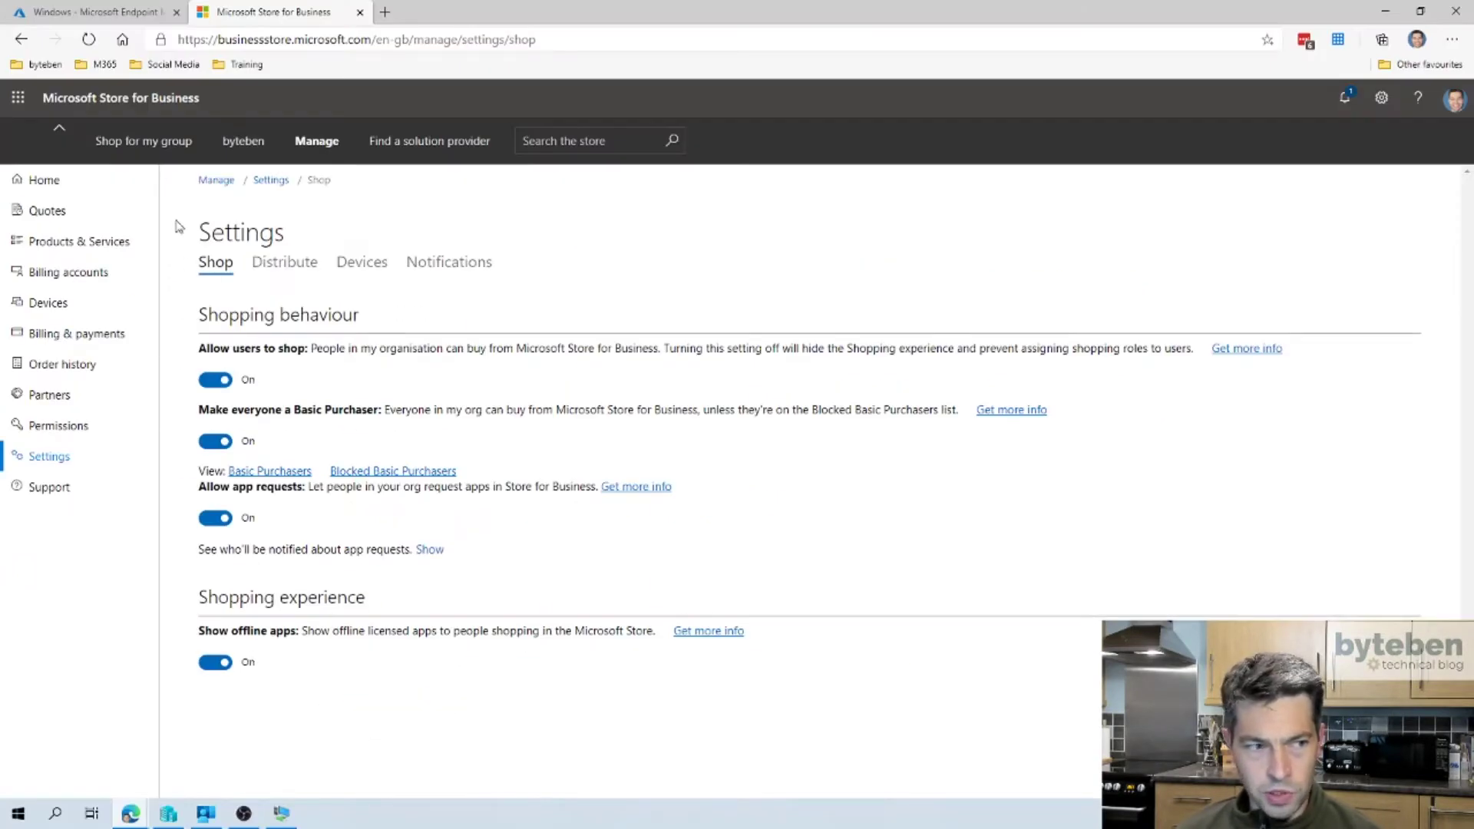
double_click(292, 178)
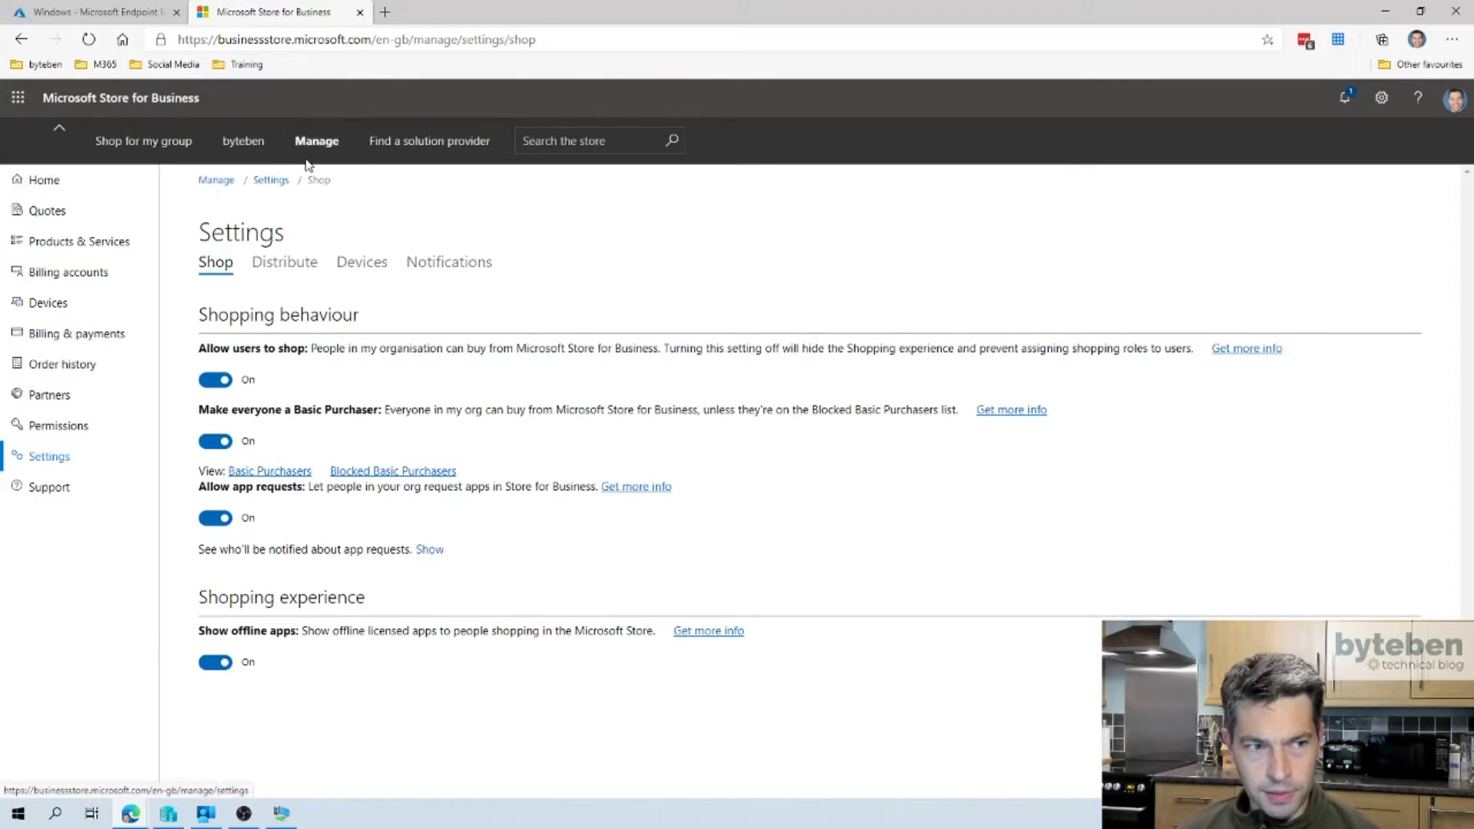
- Search the store again for "company portal" and return to the Company Portal product page
click(550, 137)
text(company portal)
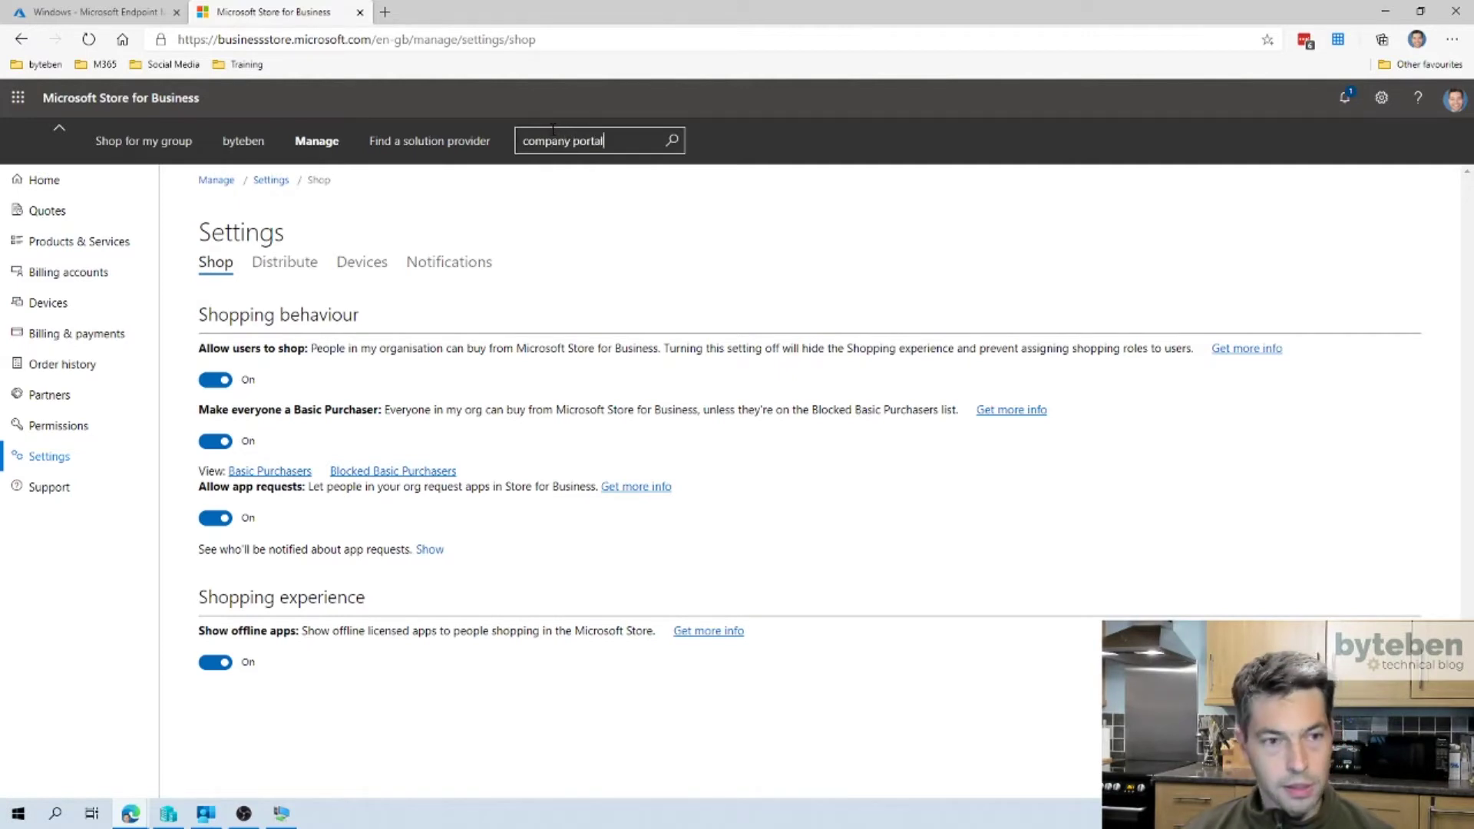
key(Return)
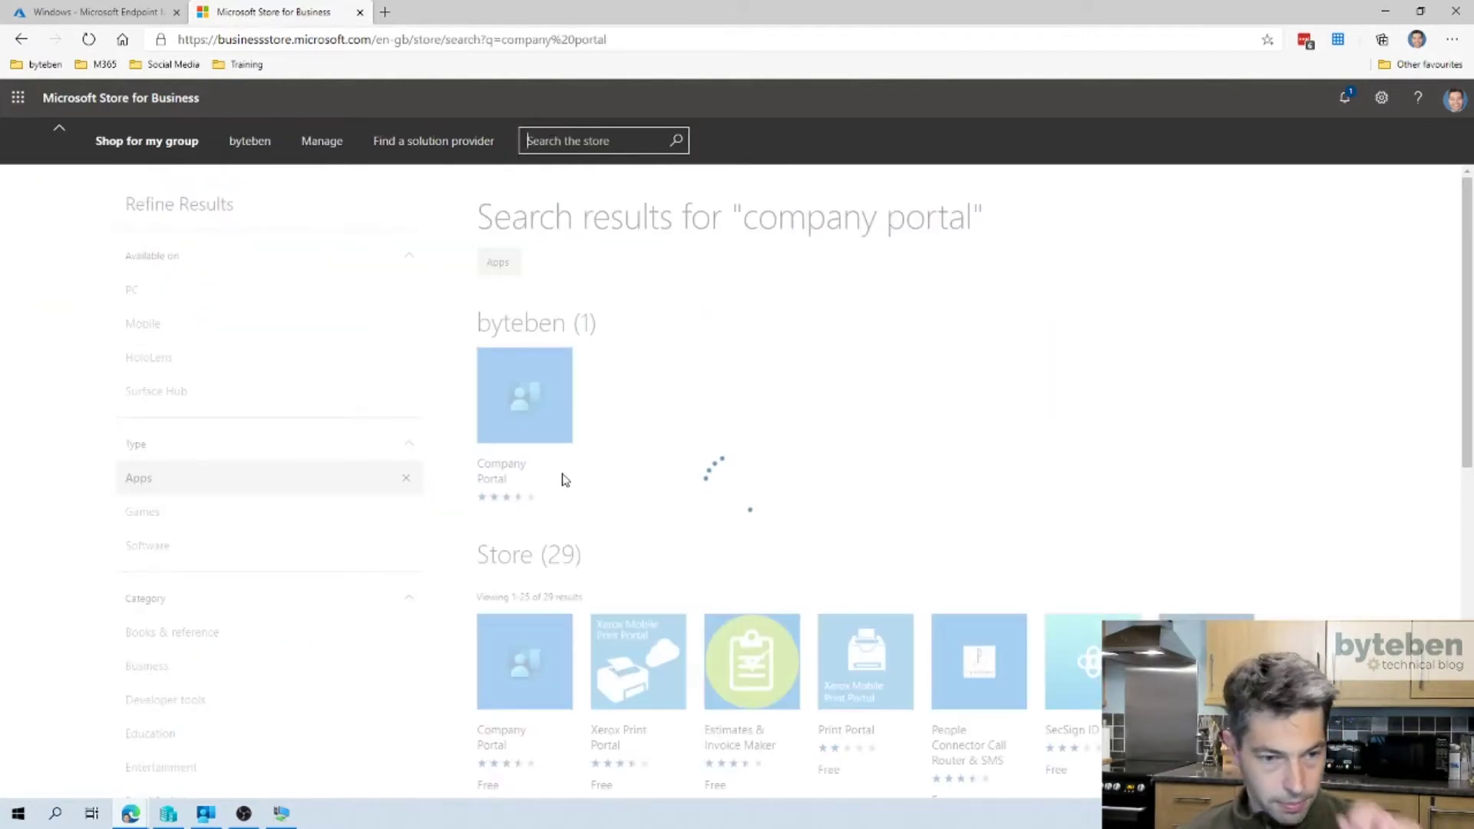
click(552, 430)
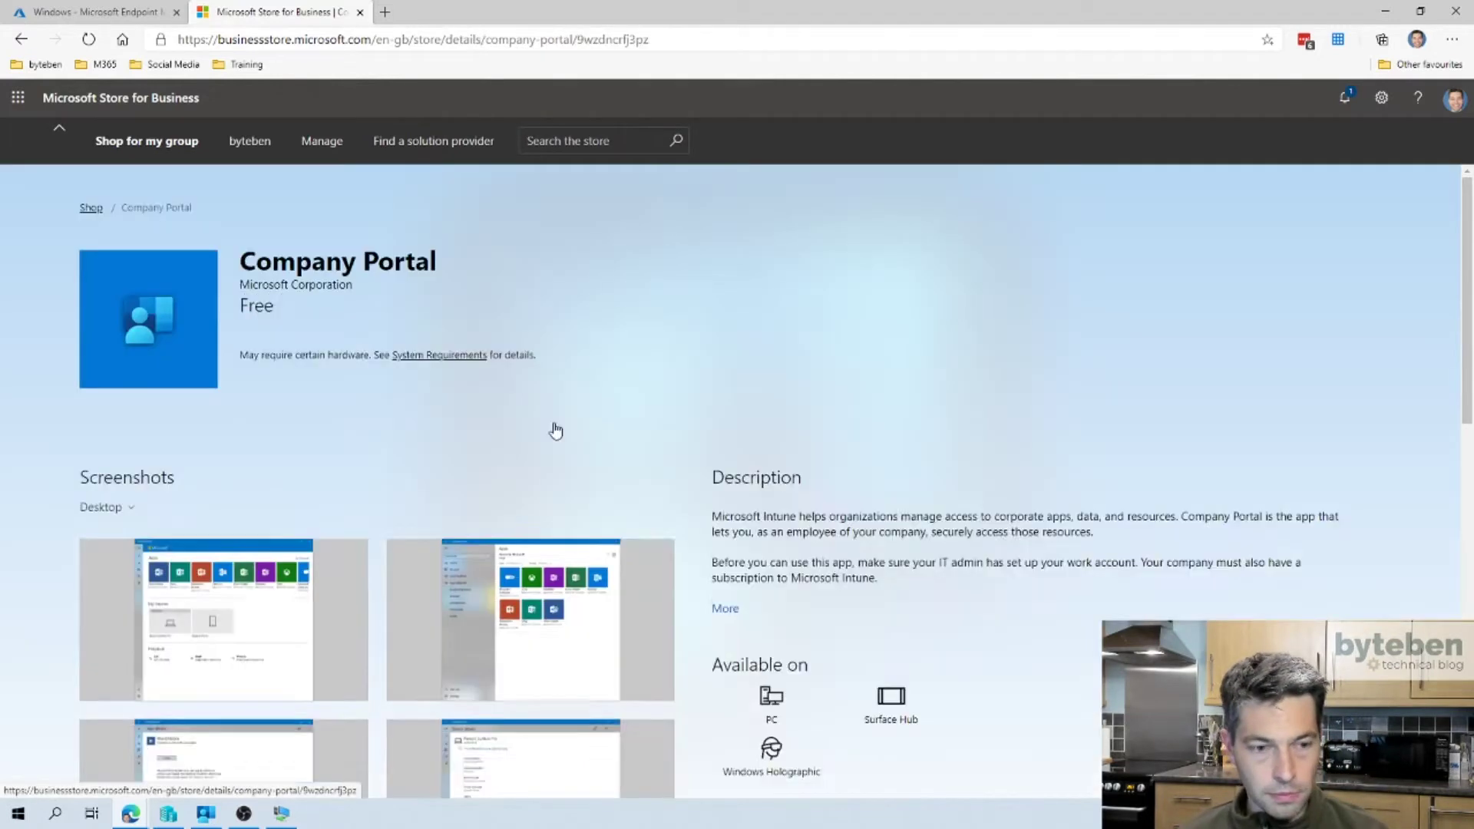
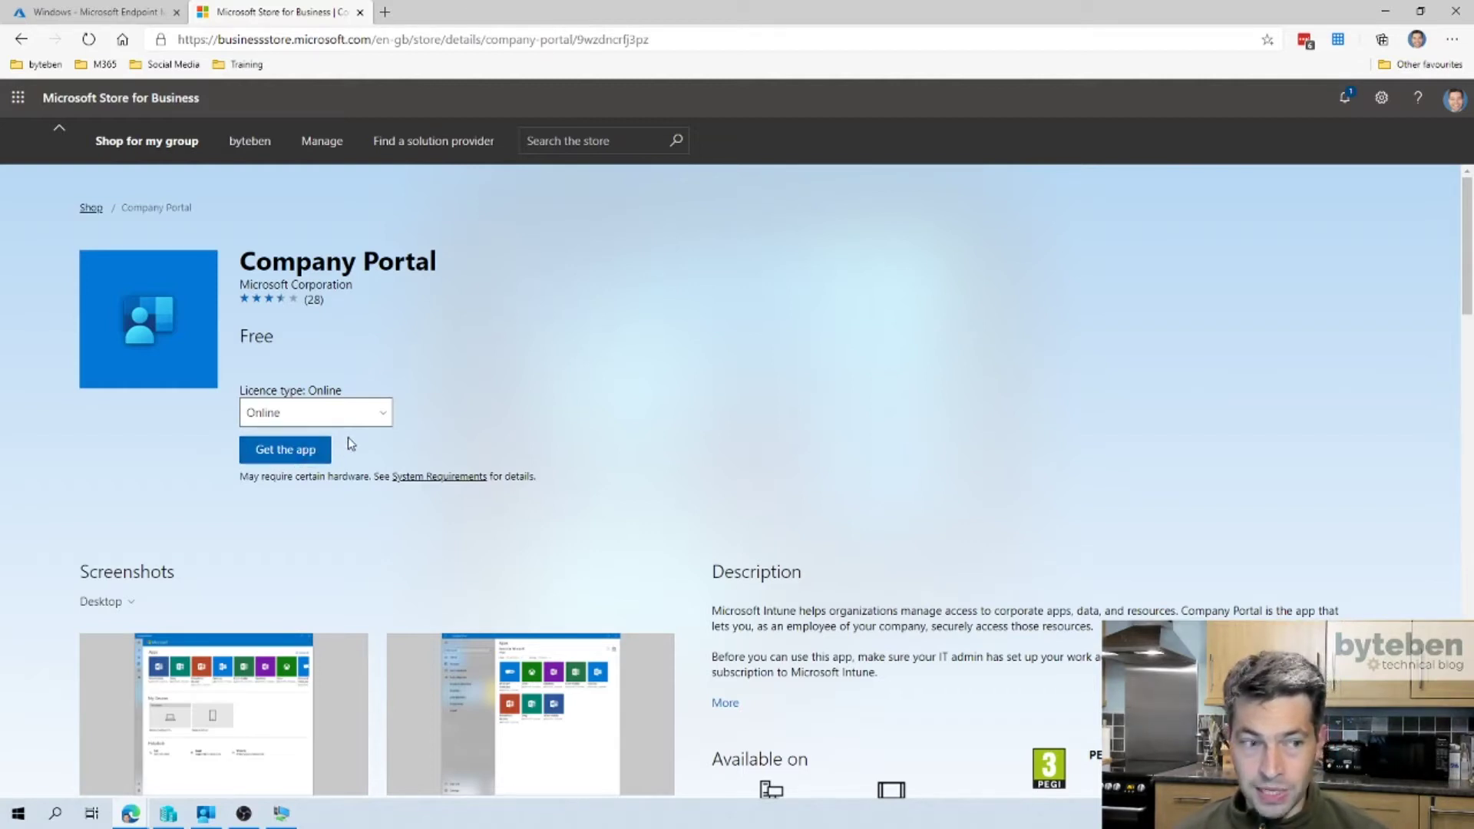
- Get Company Portal with the Online licence type and close the order confirmation
click(389, 419)
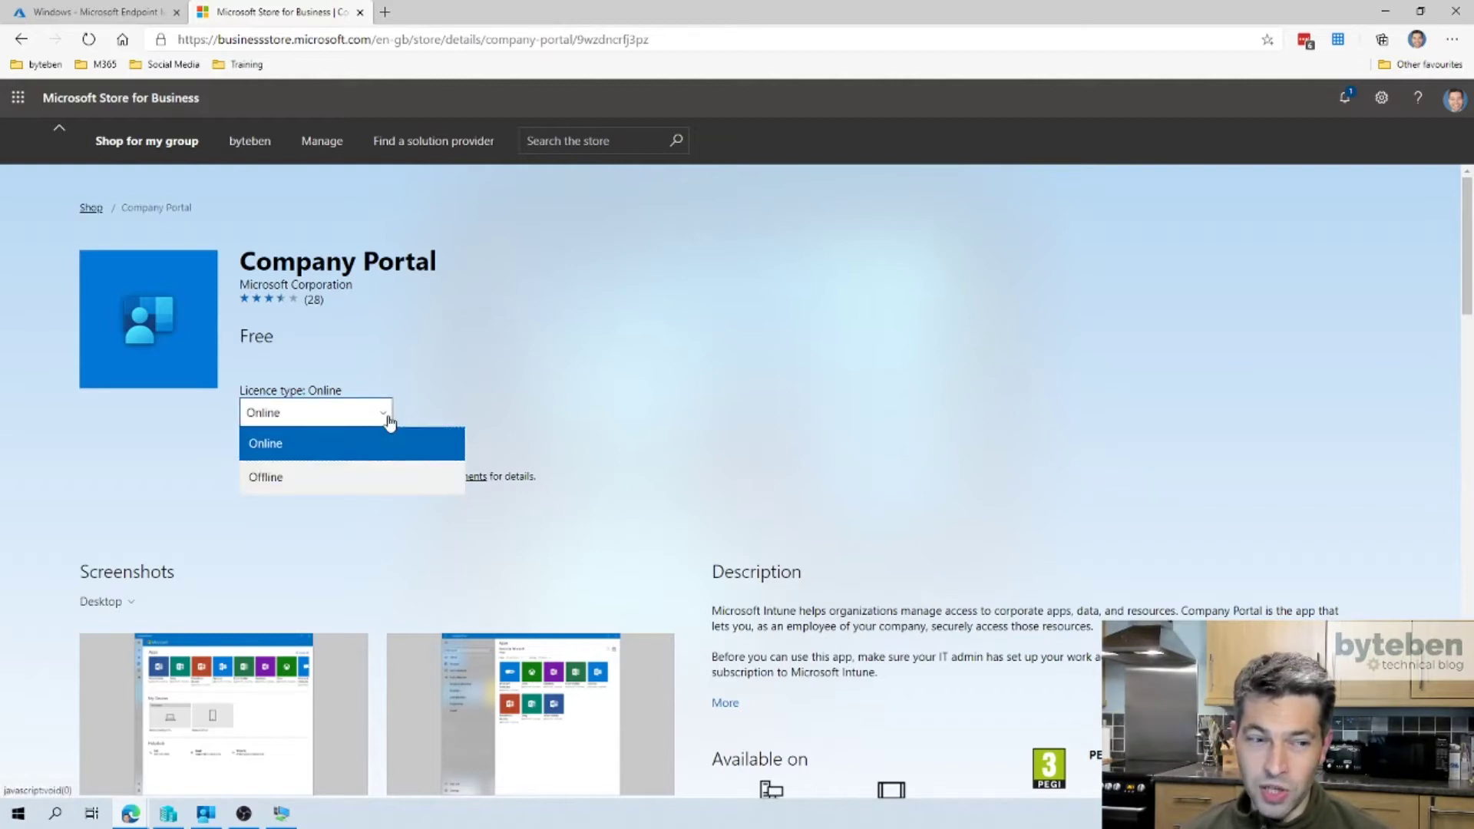
click(388, 419)
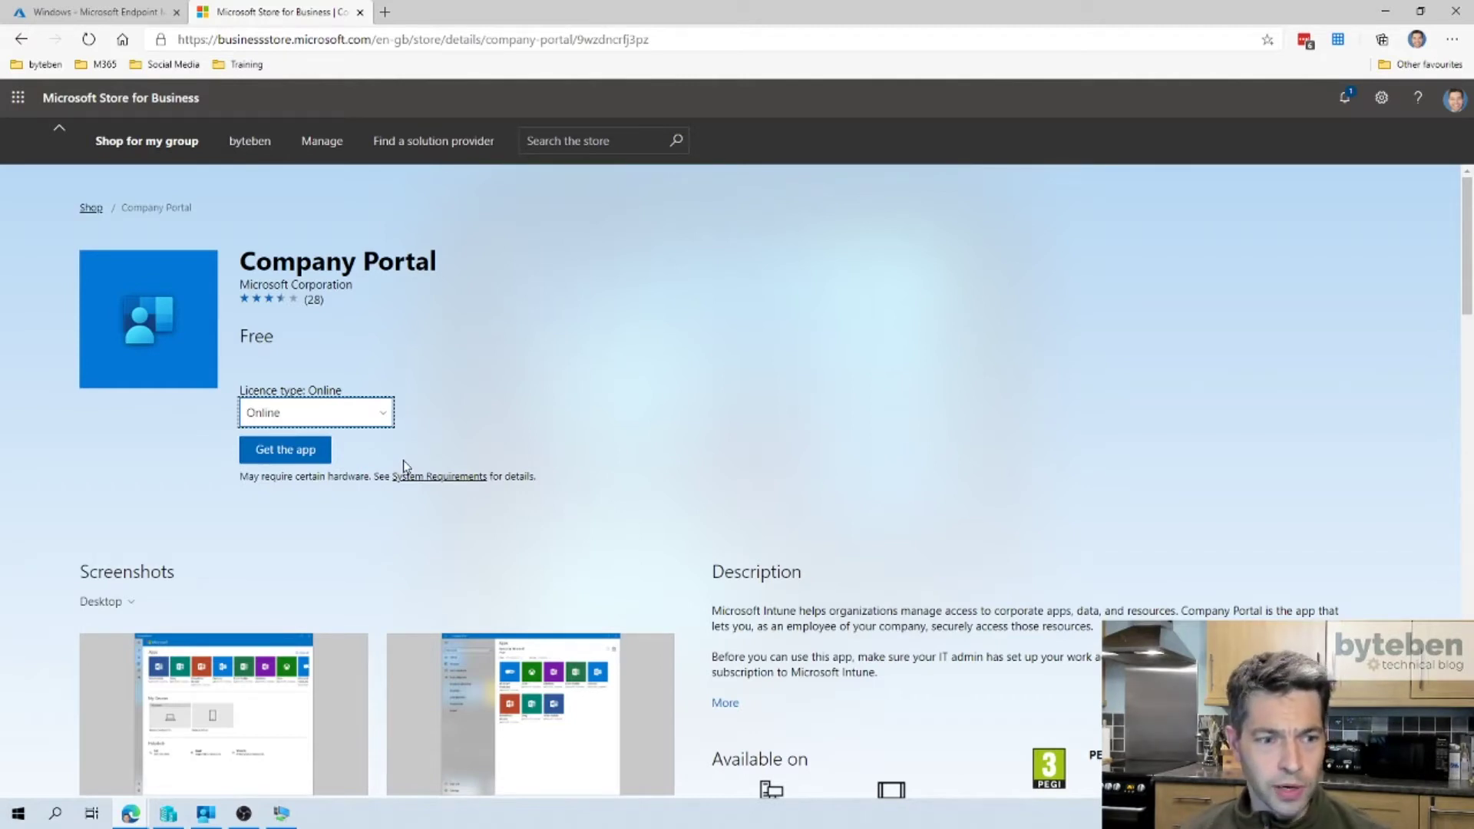
click(303, 458)
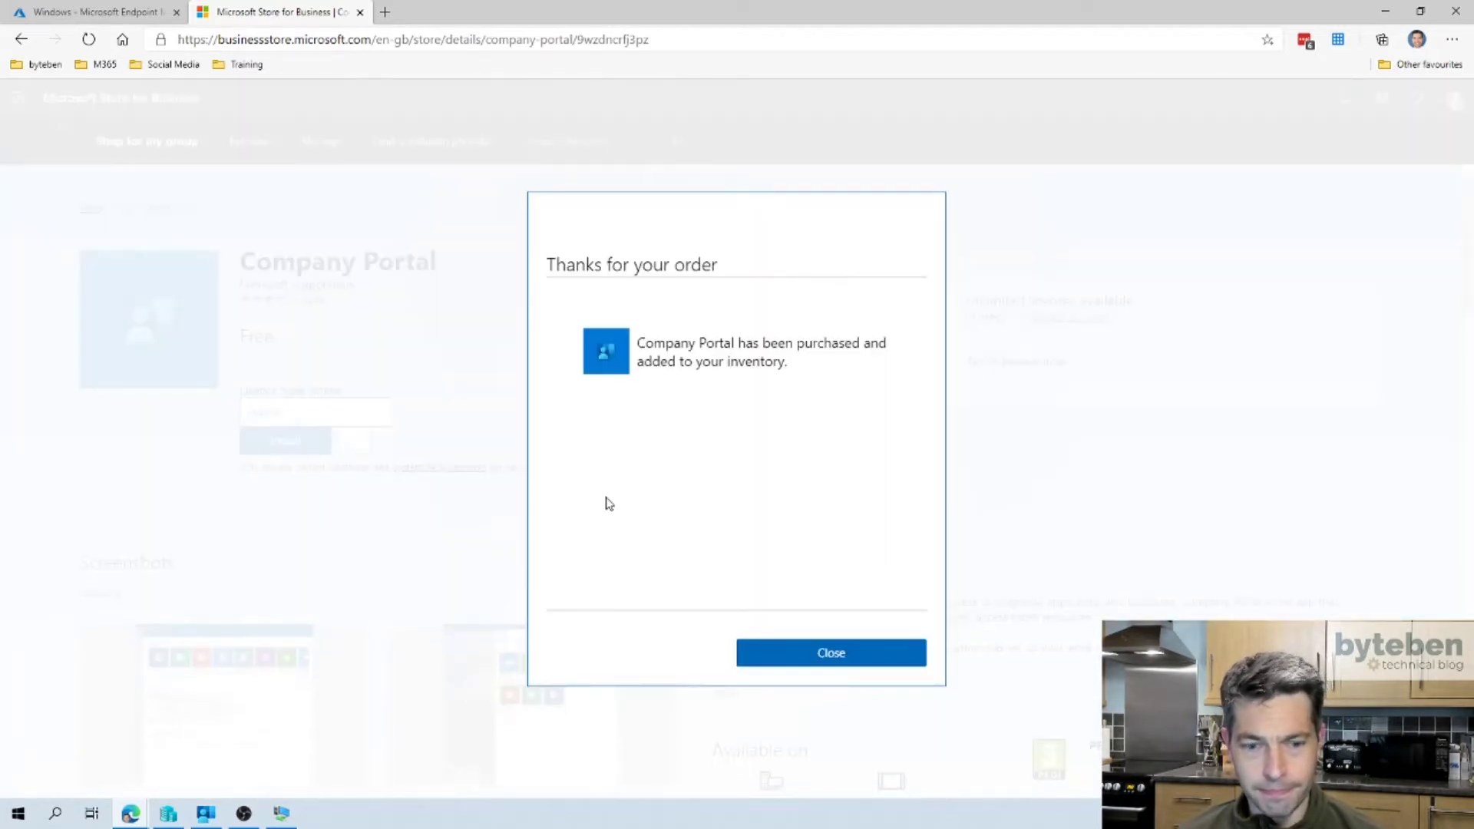
click(829, 658)
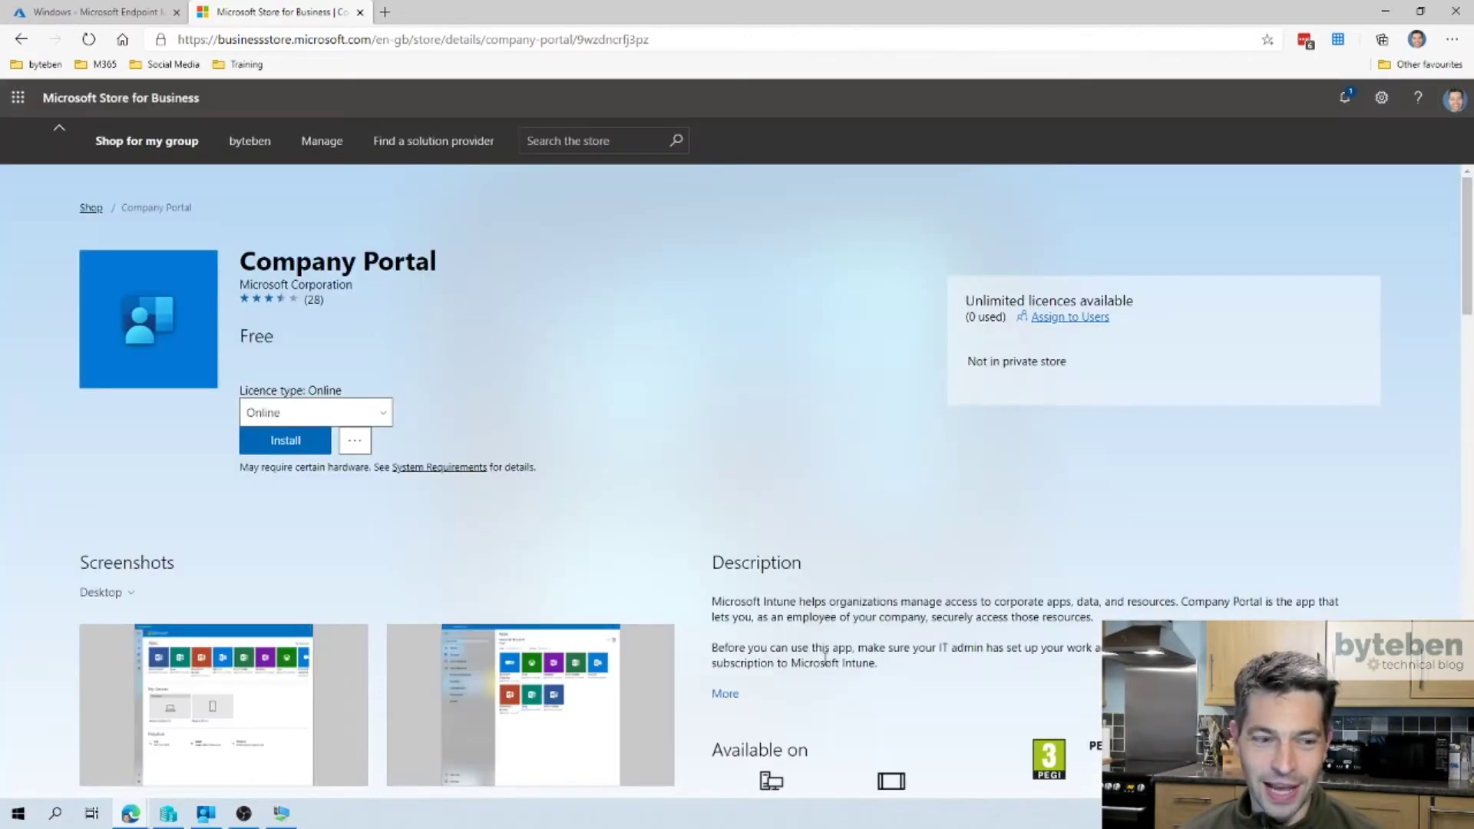
- Look for Company Portal in the managed apps inventory, refresh the page and open the app's licence details
click(322, 143)
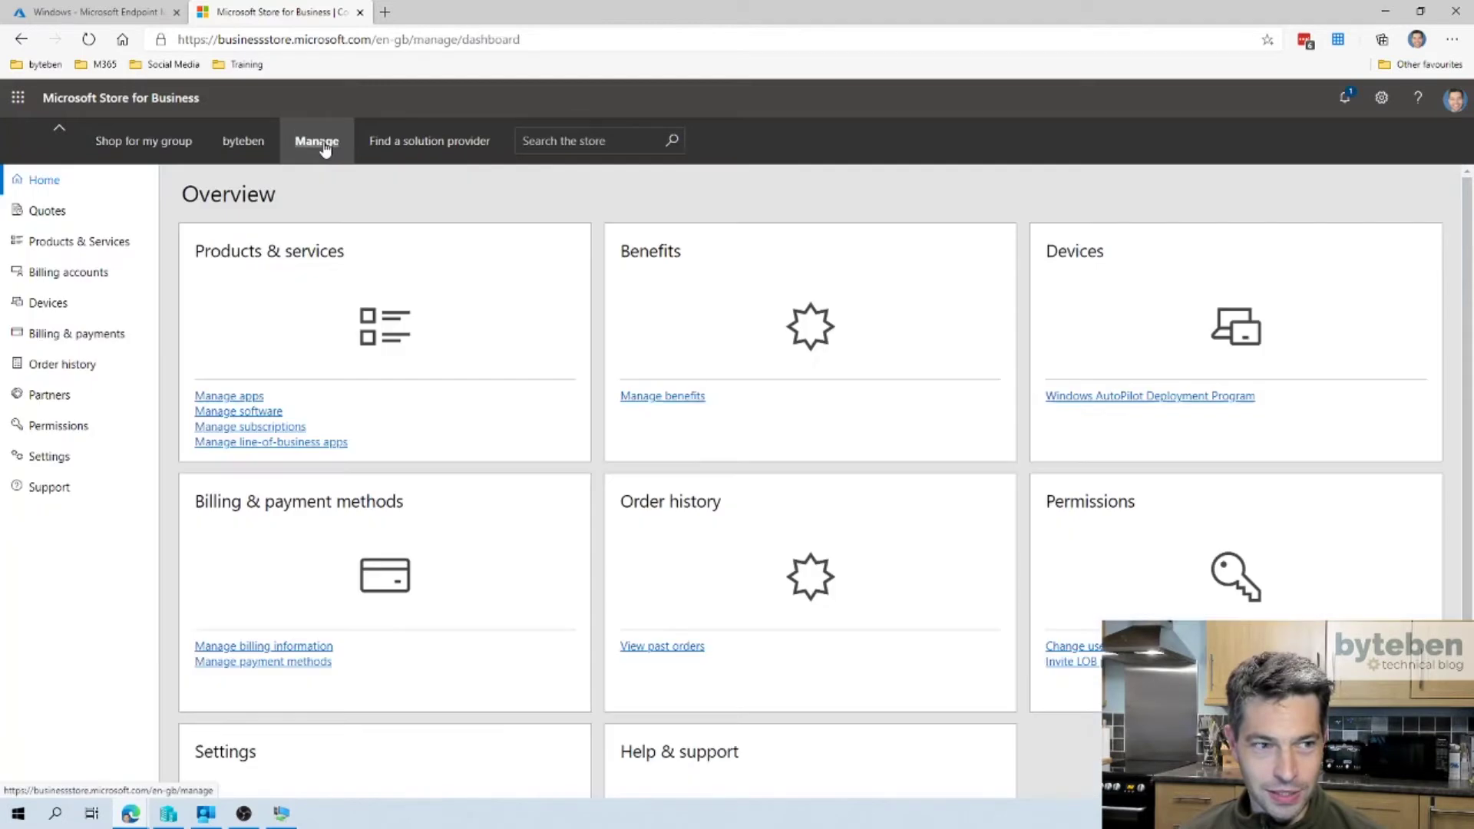
click(256, 397)
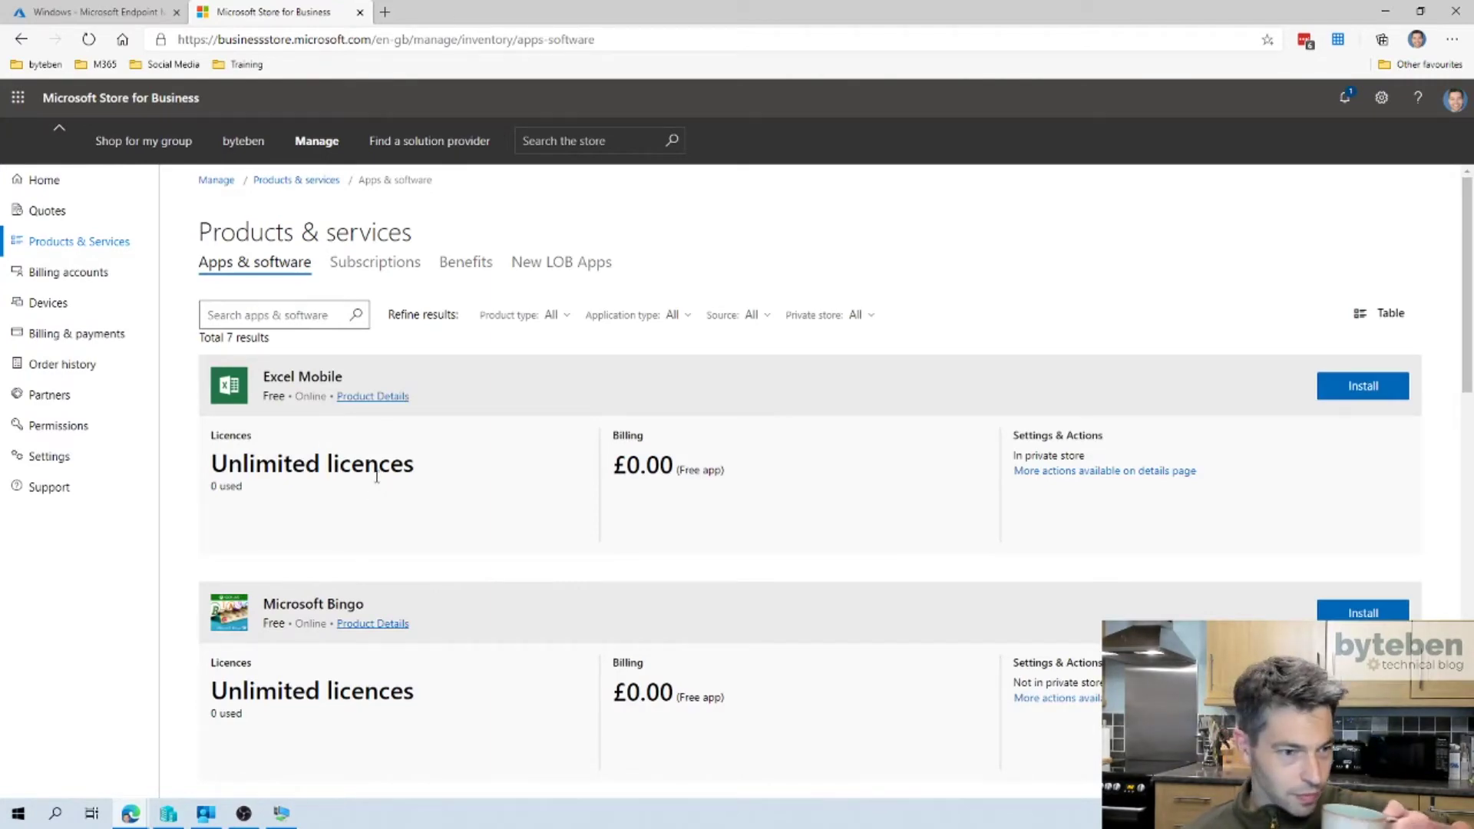
scroll(391, 499, down, 10)
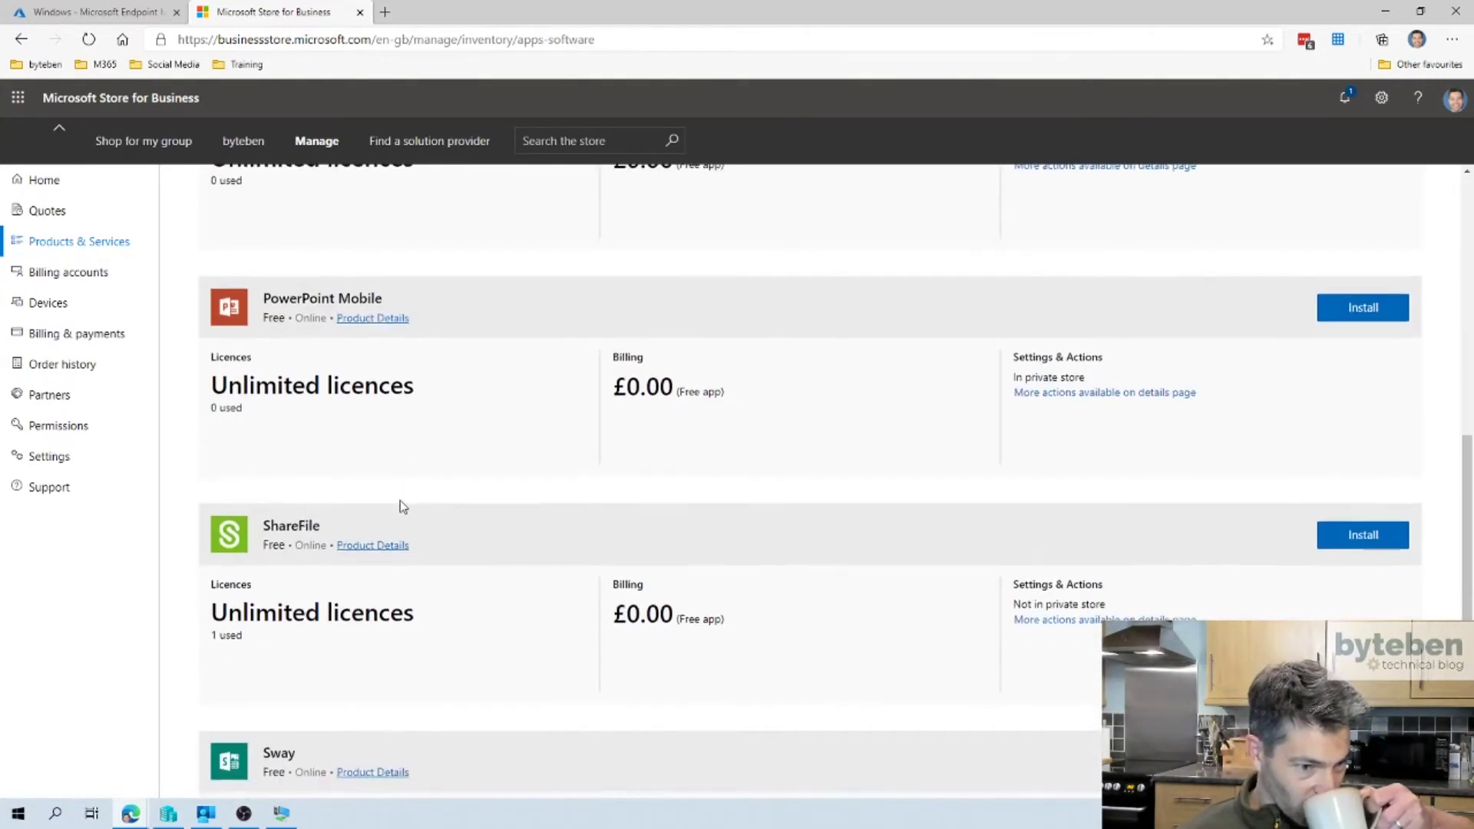
scroll(401, 503, down, 5)
scroll(402, 504, up, 12)
scroll(299, 339, up, 4)
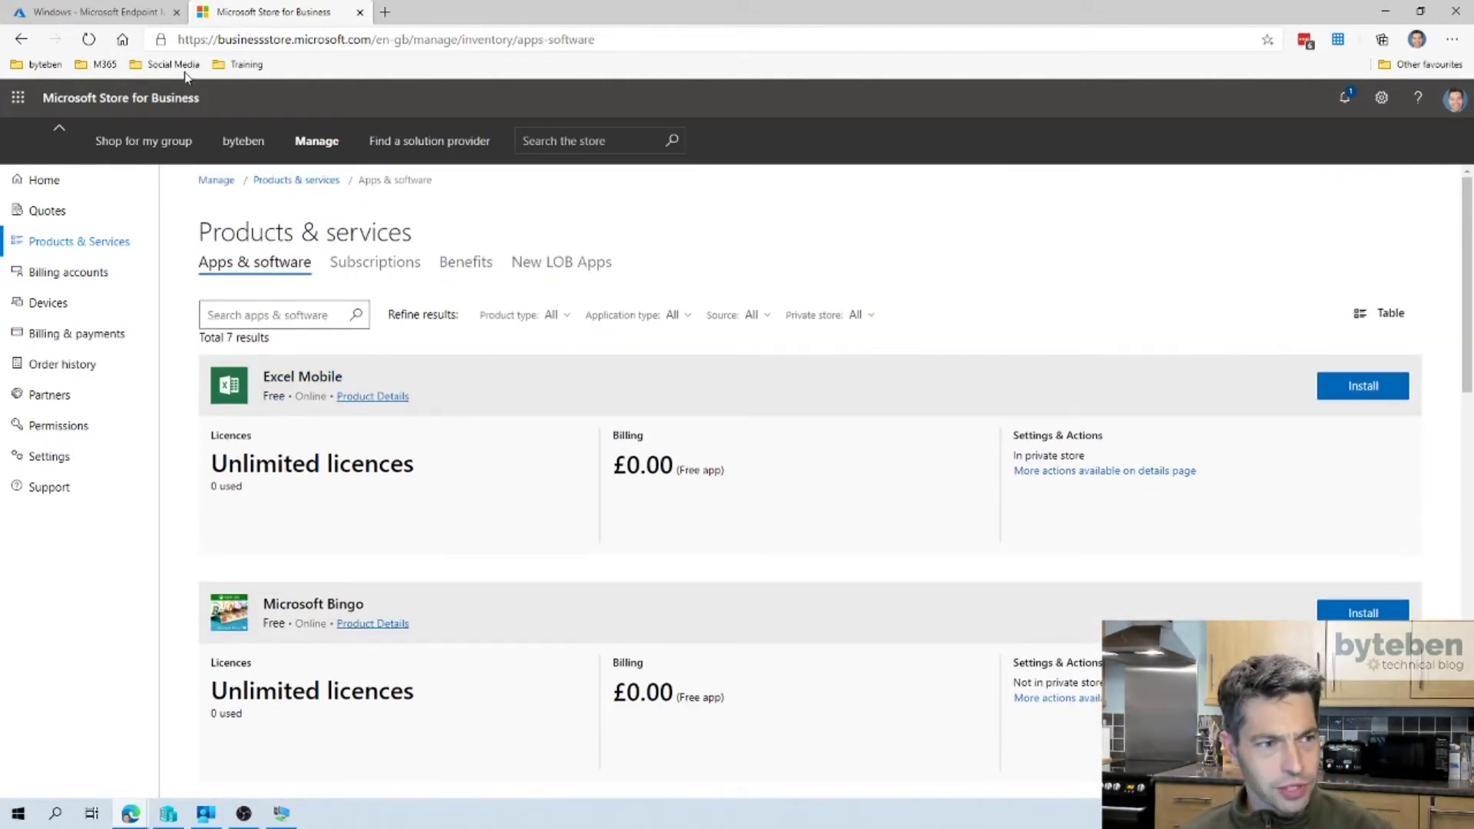
click(89, 41)
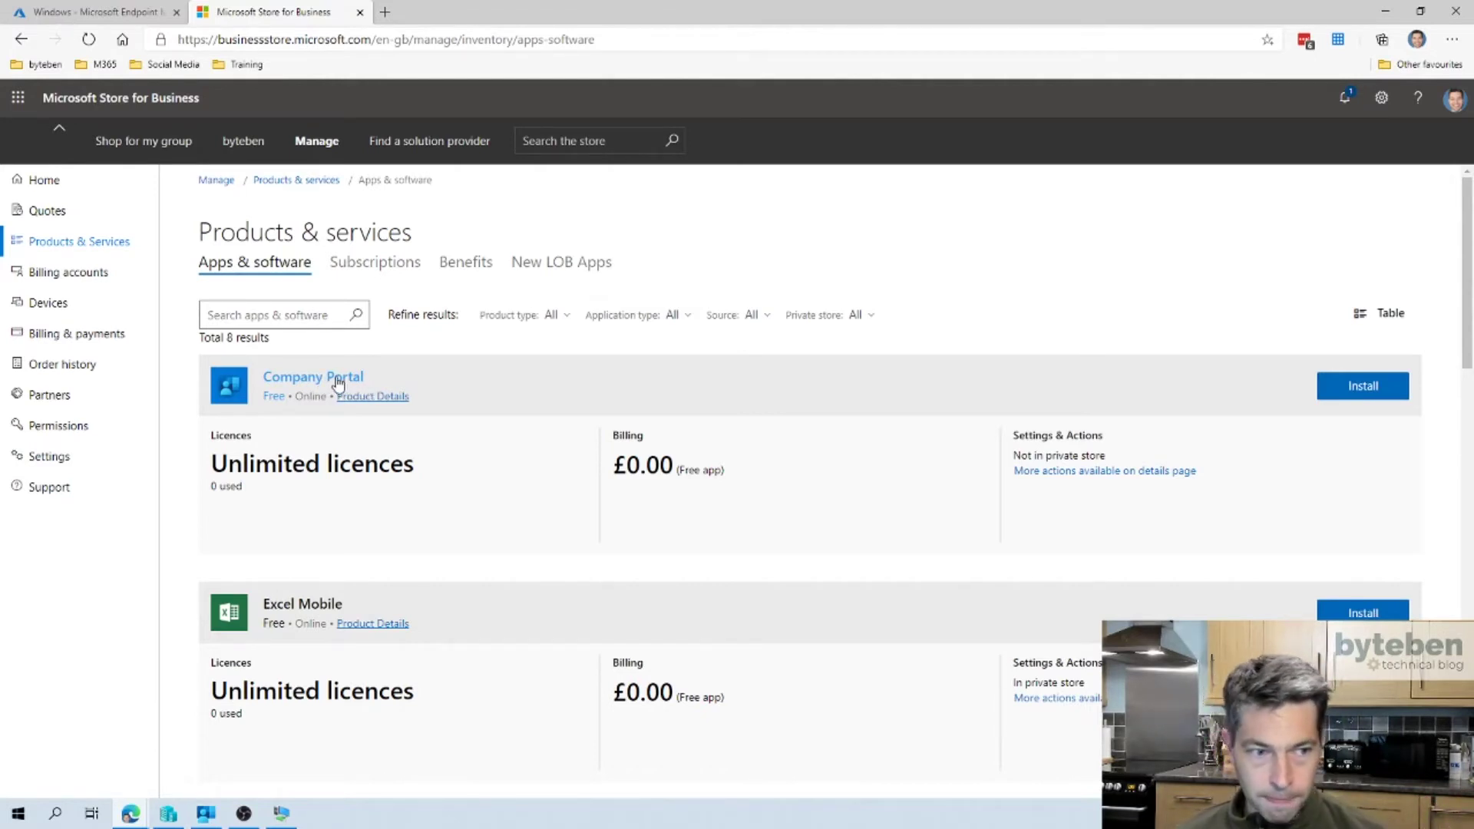
click(337, 381)
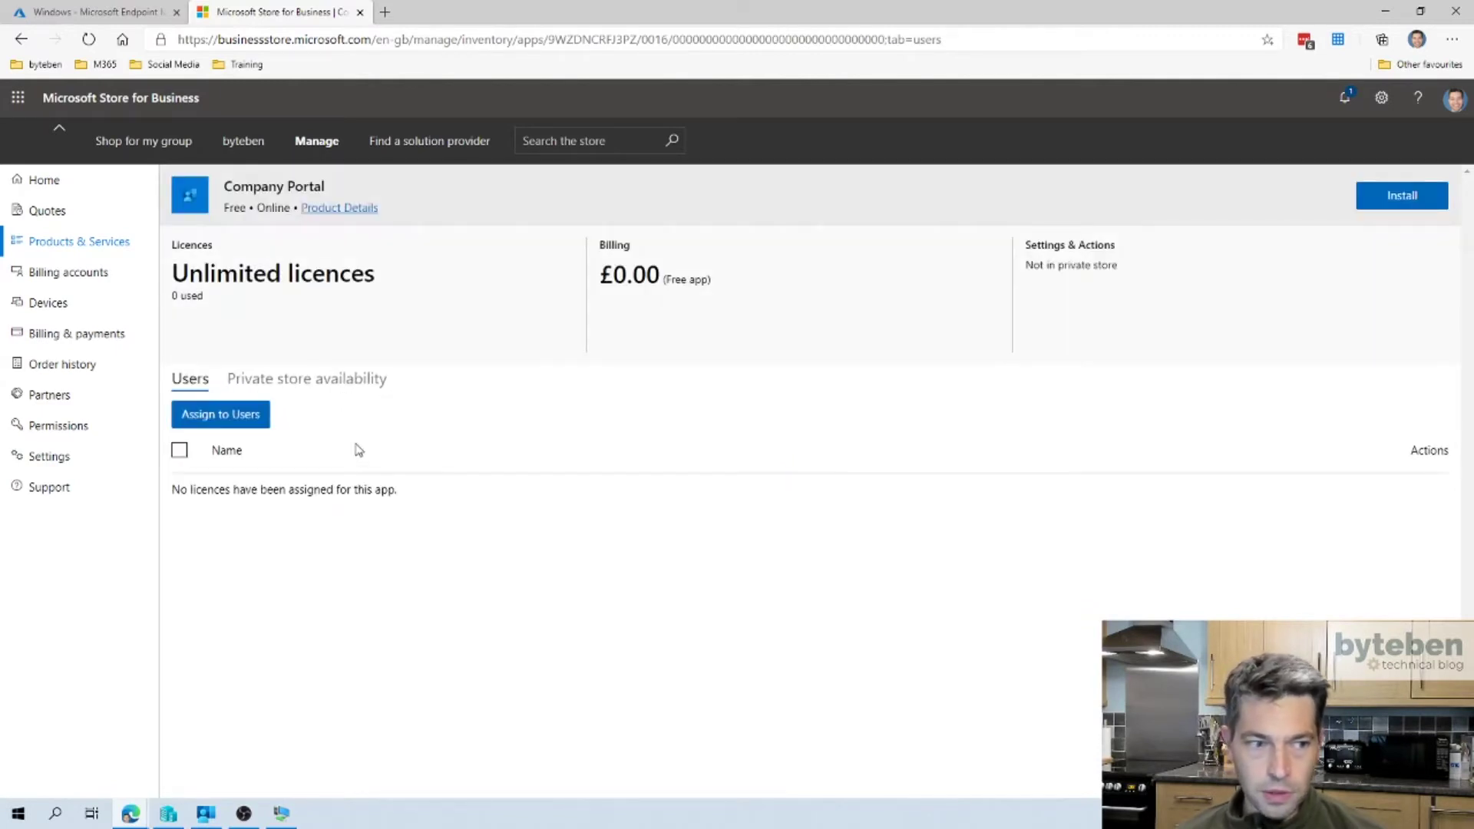
- Review Company Portal's private store availability options, and view the byteben private store in the Microsoft Store desktop app before closing it
click(289, 387)
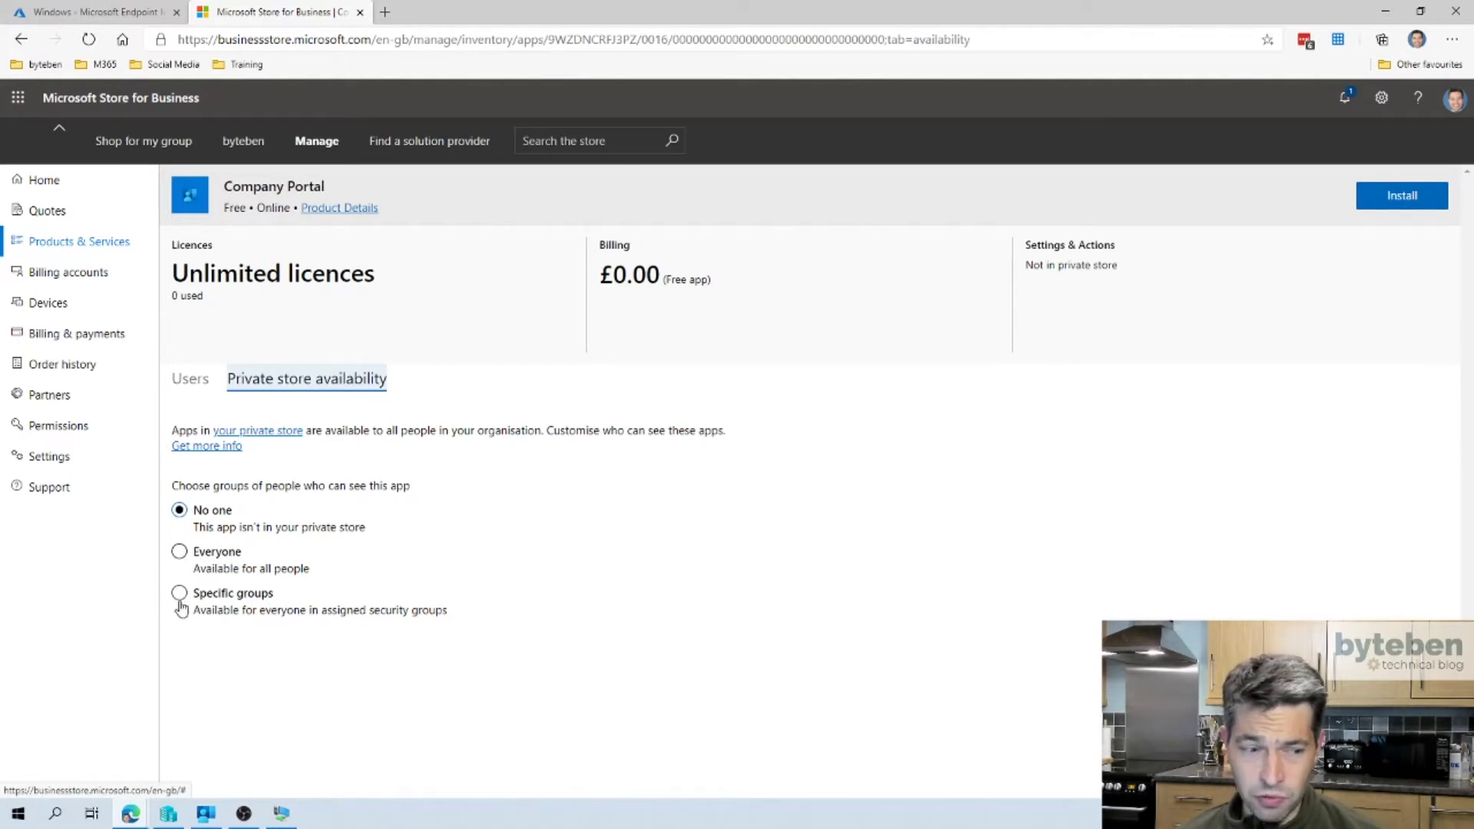
click(17, 813)
text(store)
key(Return)
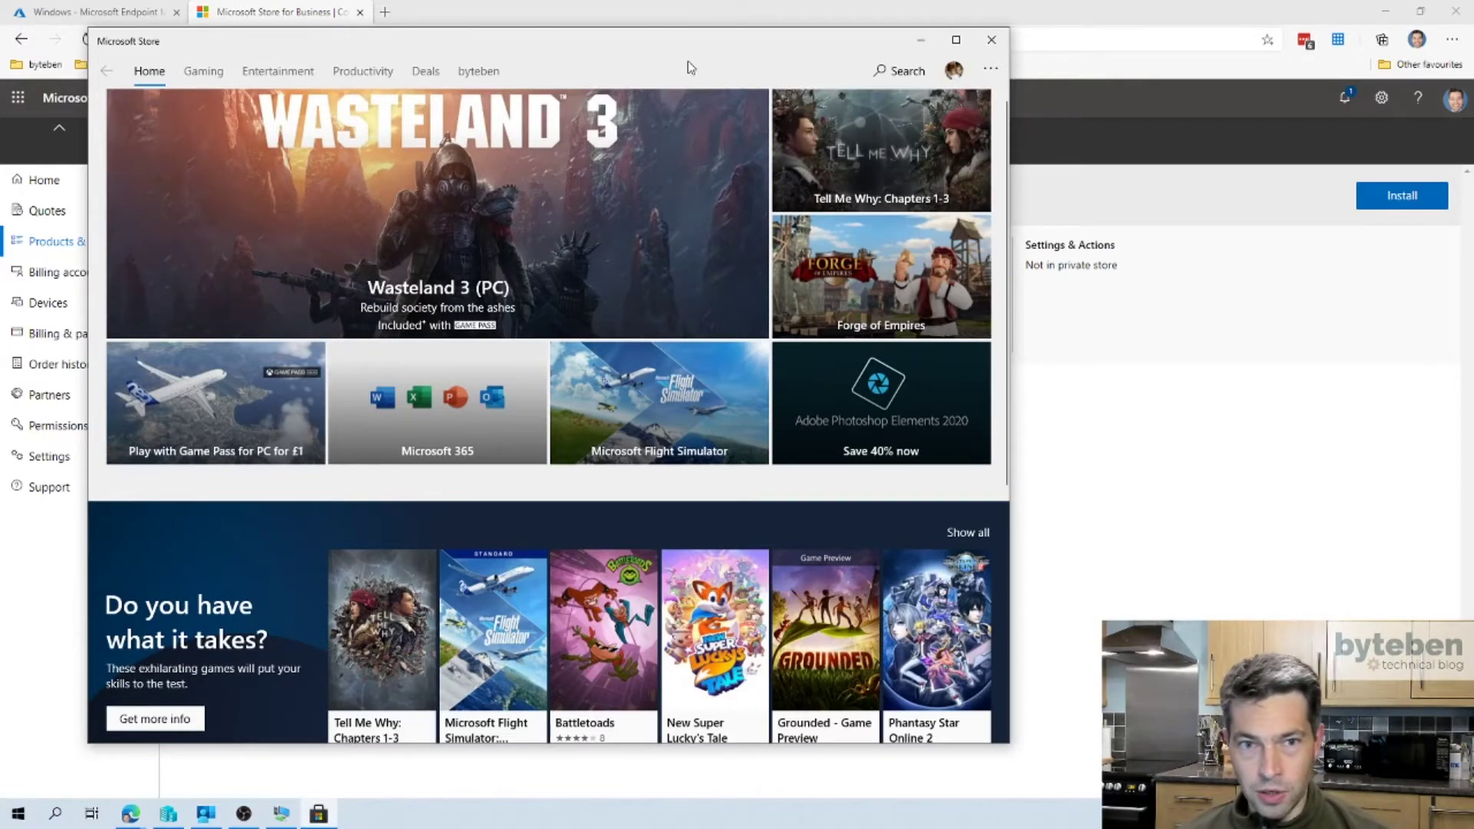
click(478, 75)
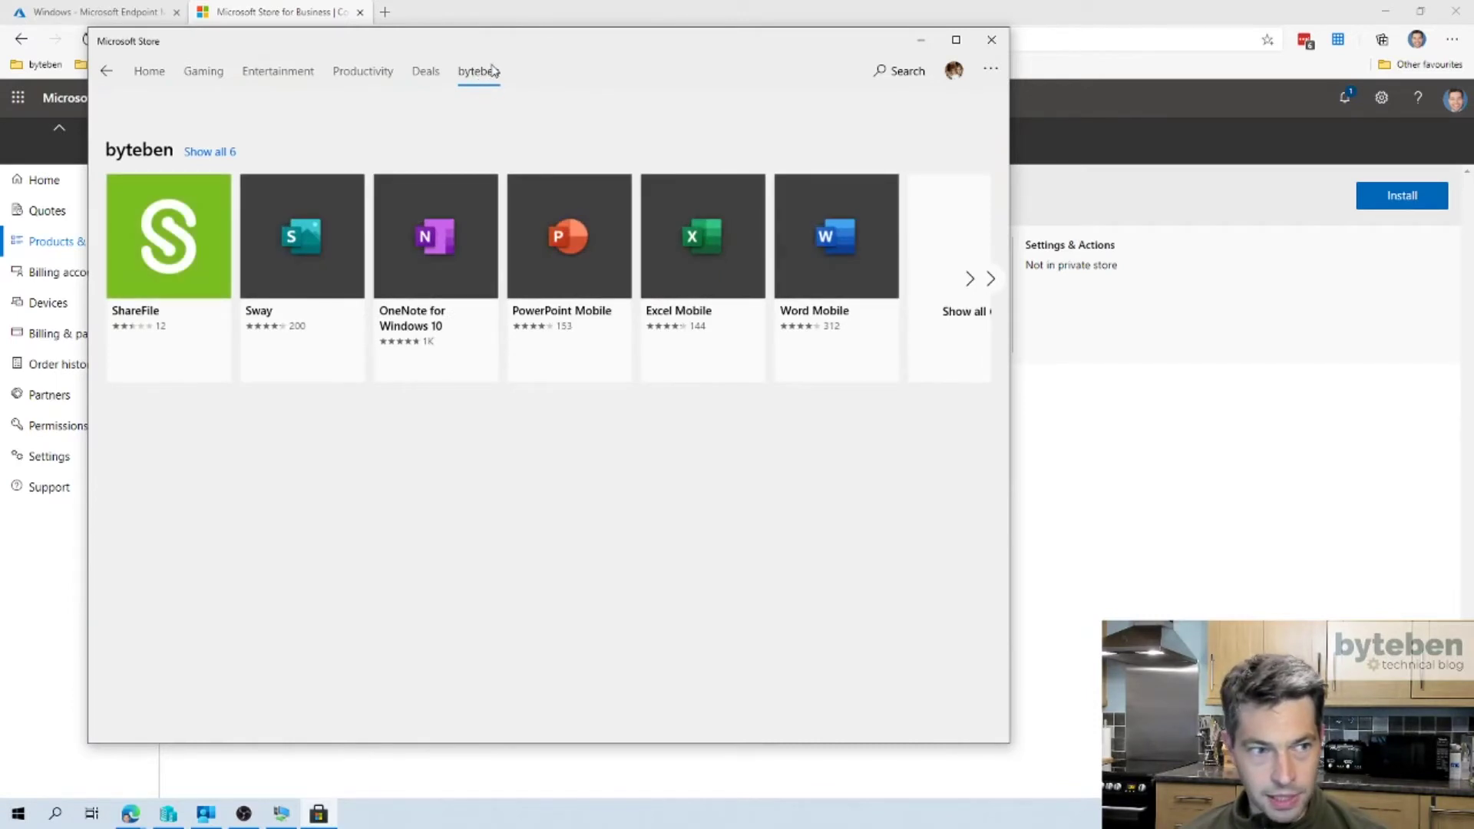
drag(299, 51, 663, 71)
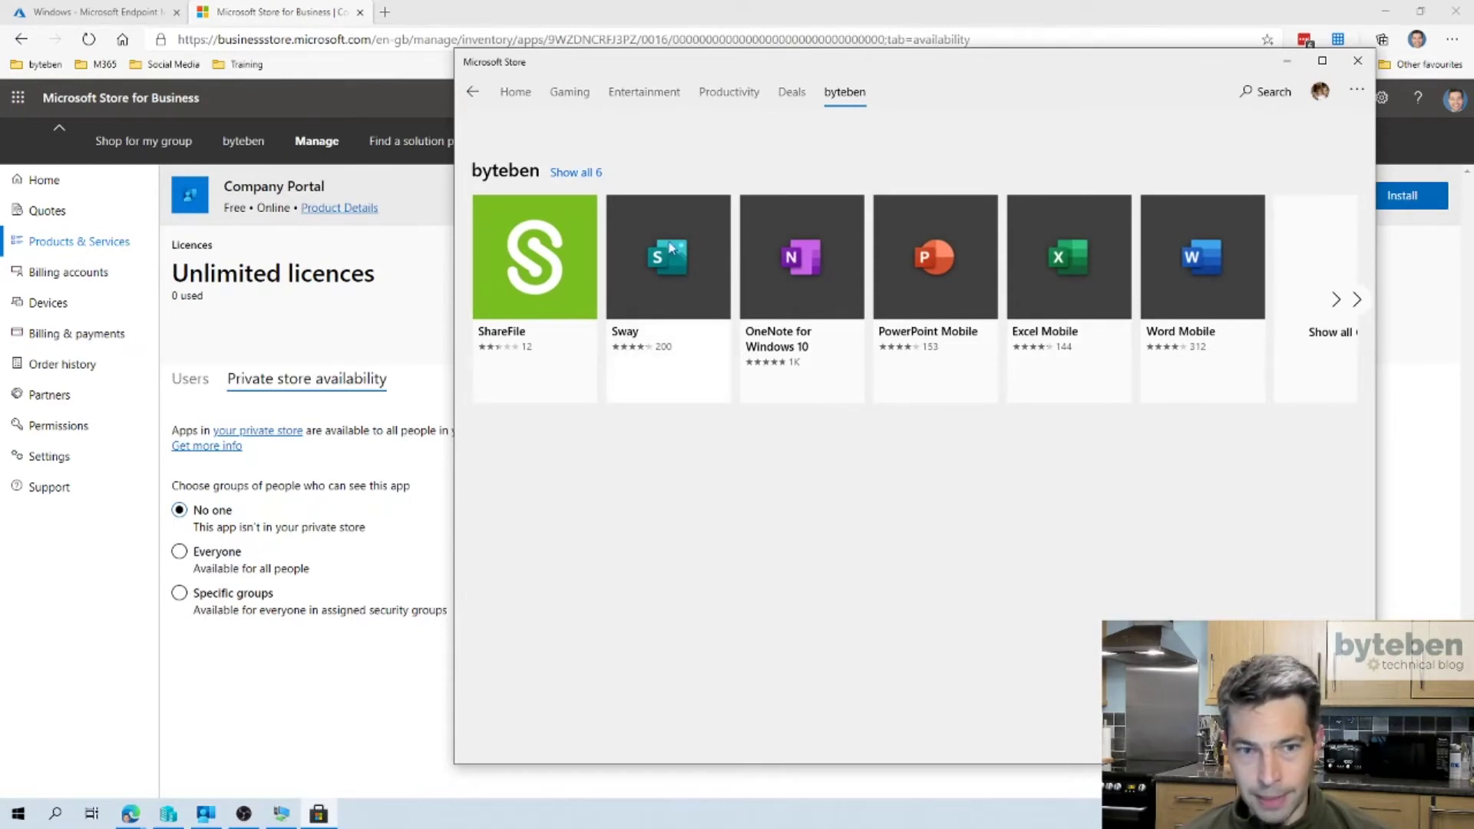
click(1360, 64)
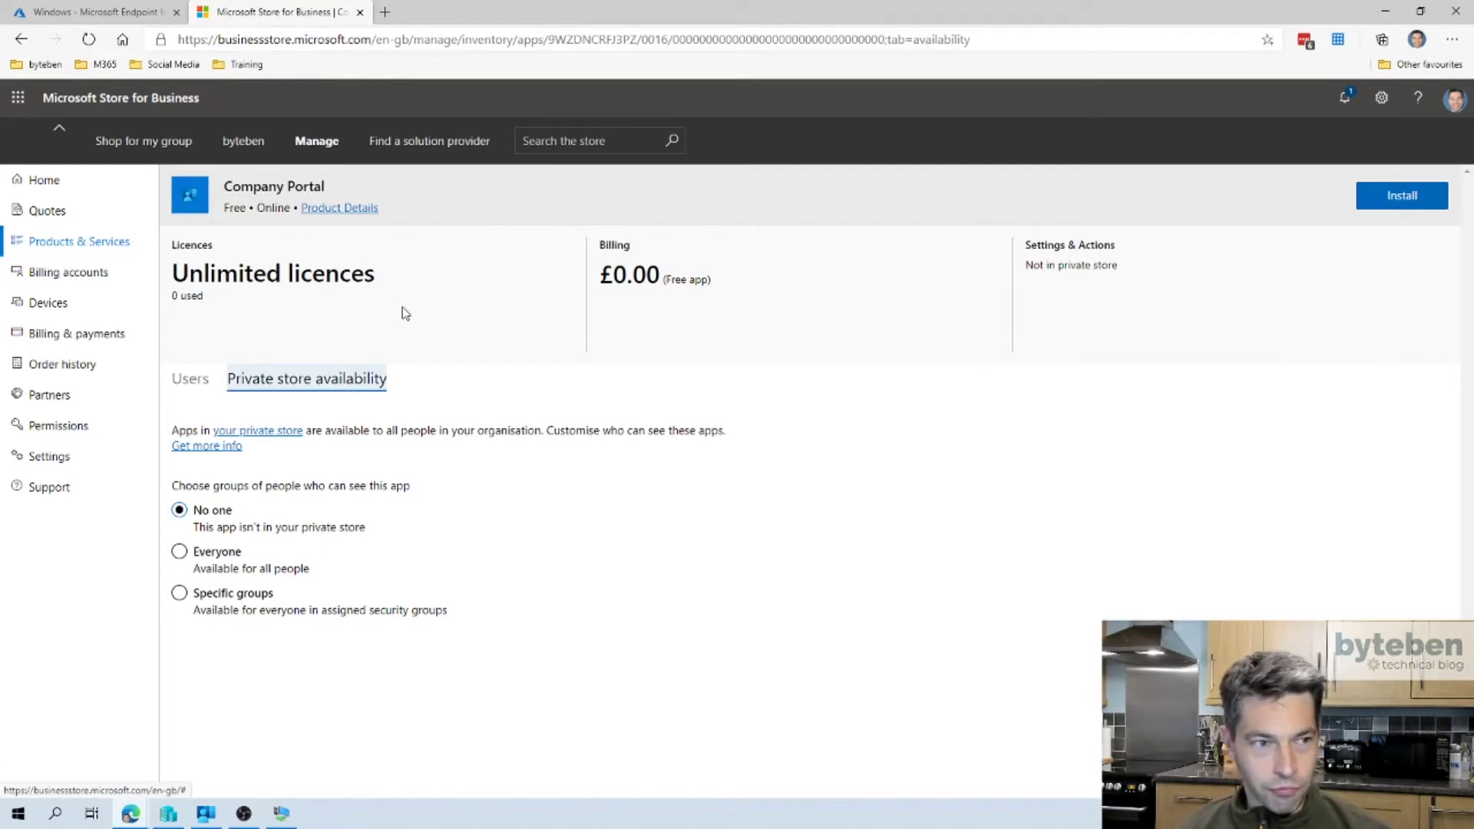
- Switch to Microsoft Endpoint Manager and run a sync of purchased apps from the Microsoft Store for Business connector
click(68, 17)
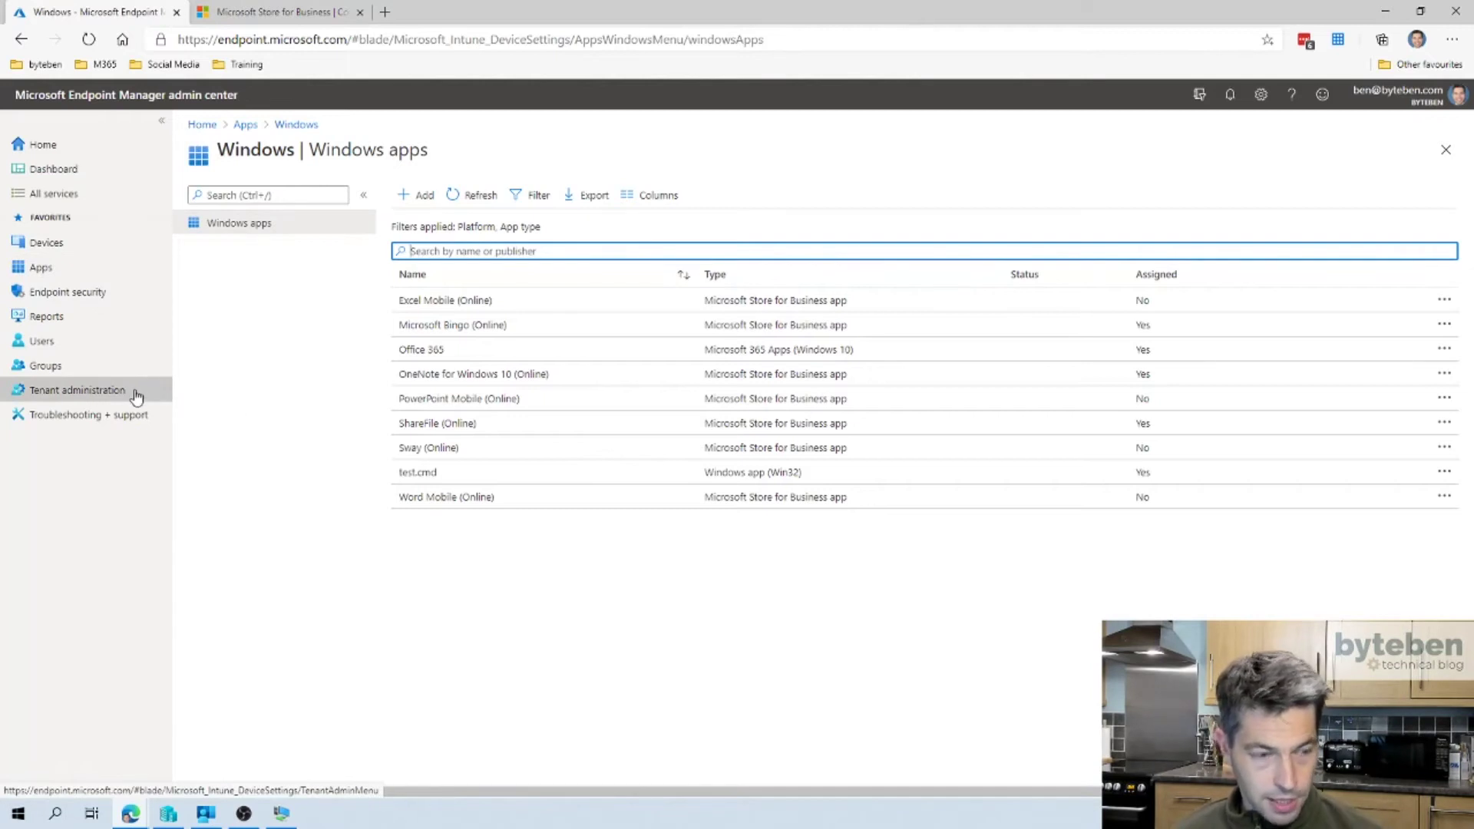
click(50, 395)
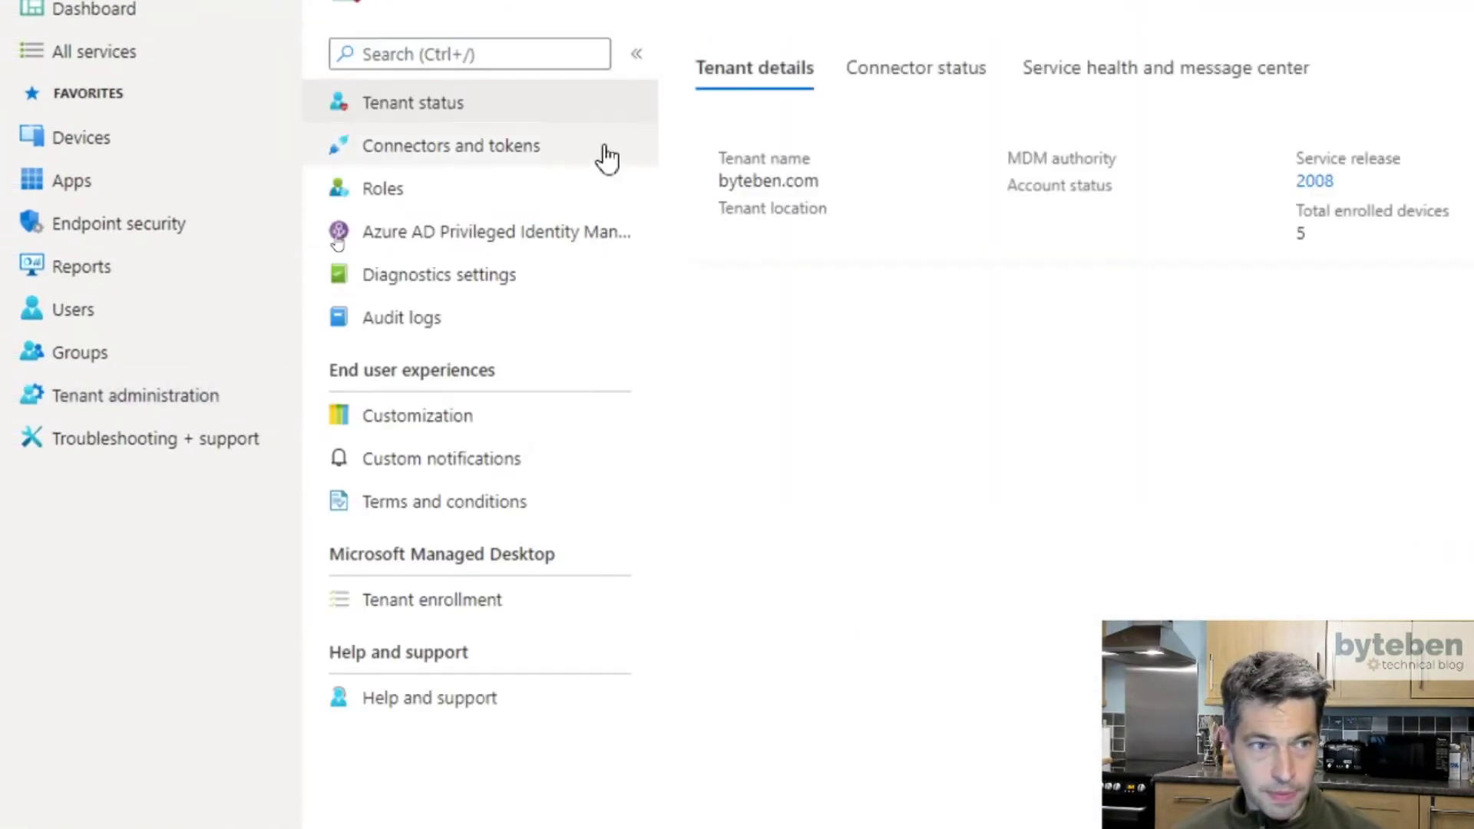
click(501, 159)
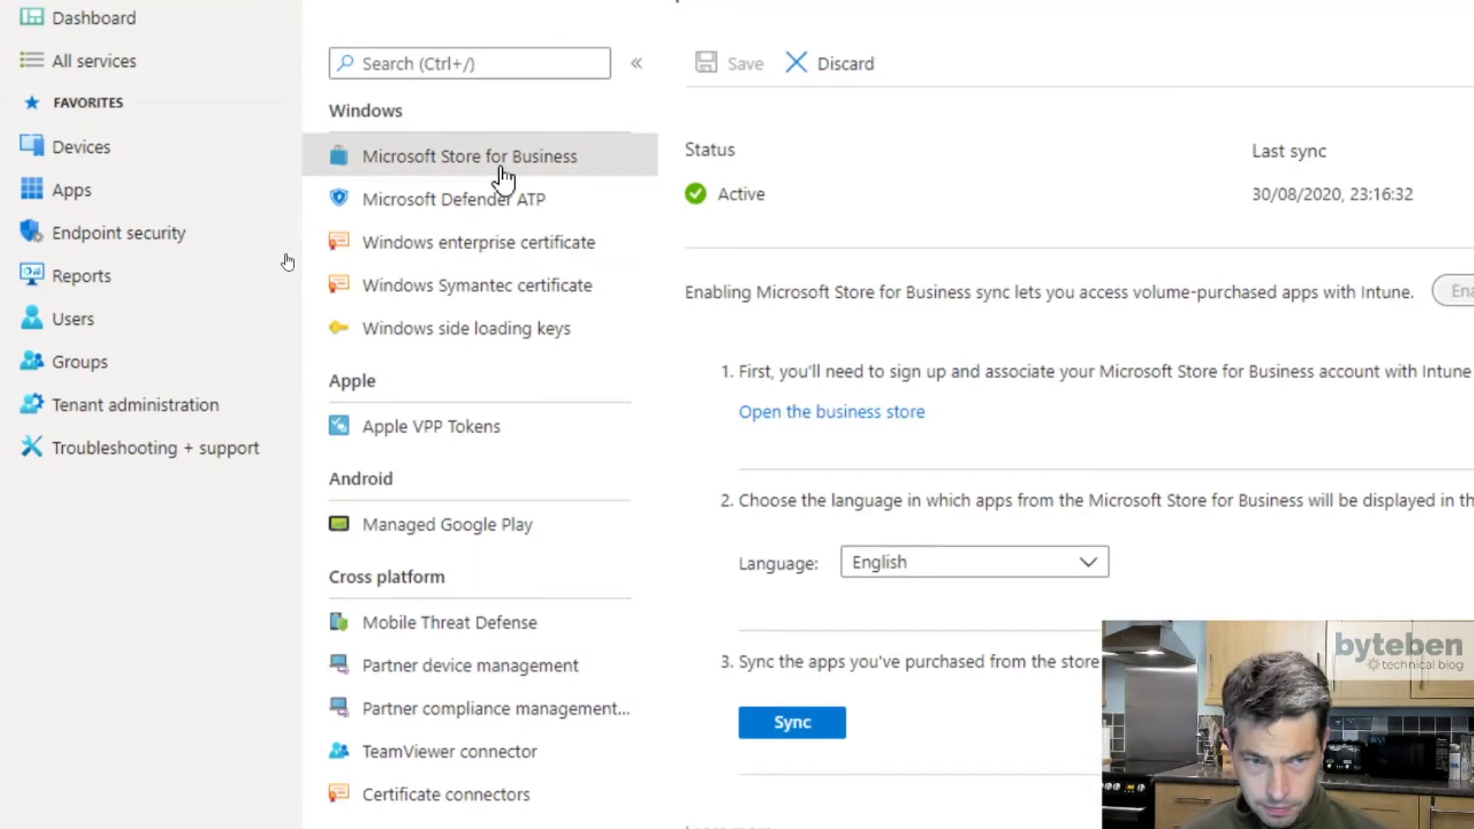
click(816, 729)
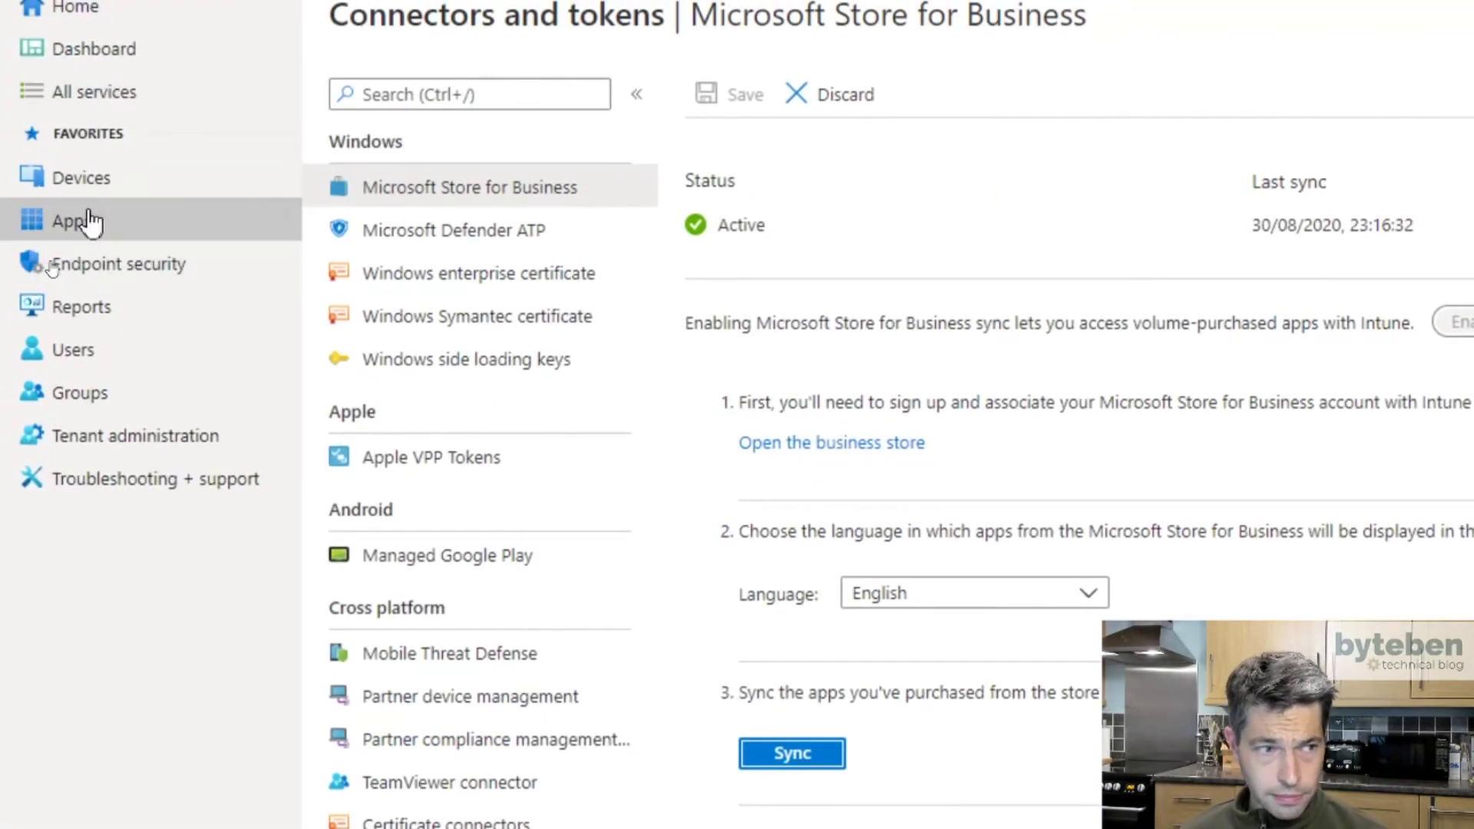
- Open the Windows apps list and refresh it to look for Company Portal (Online)
click(89, 222)
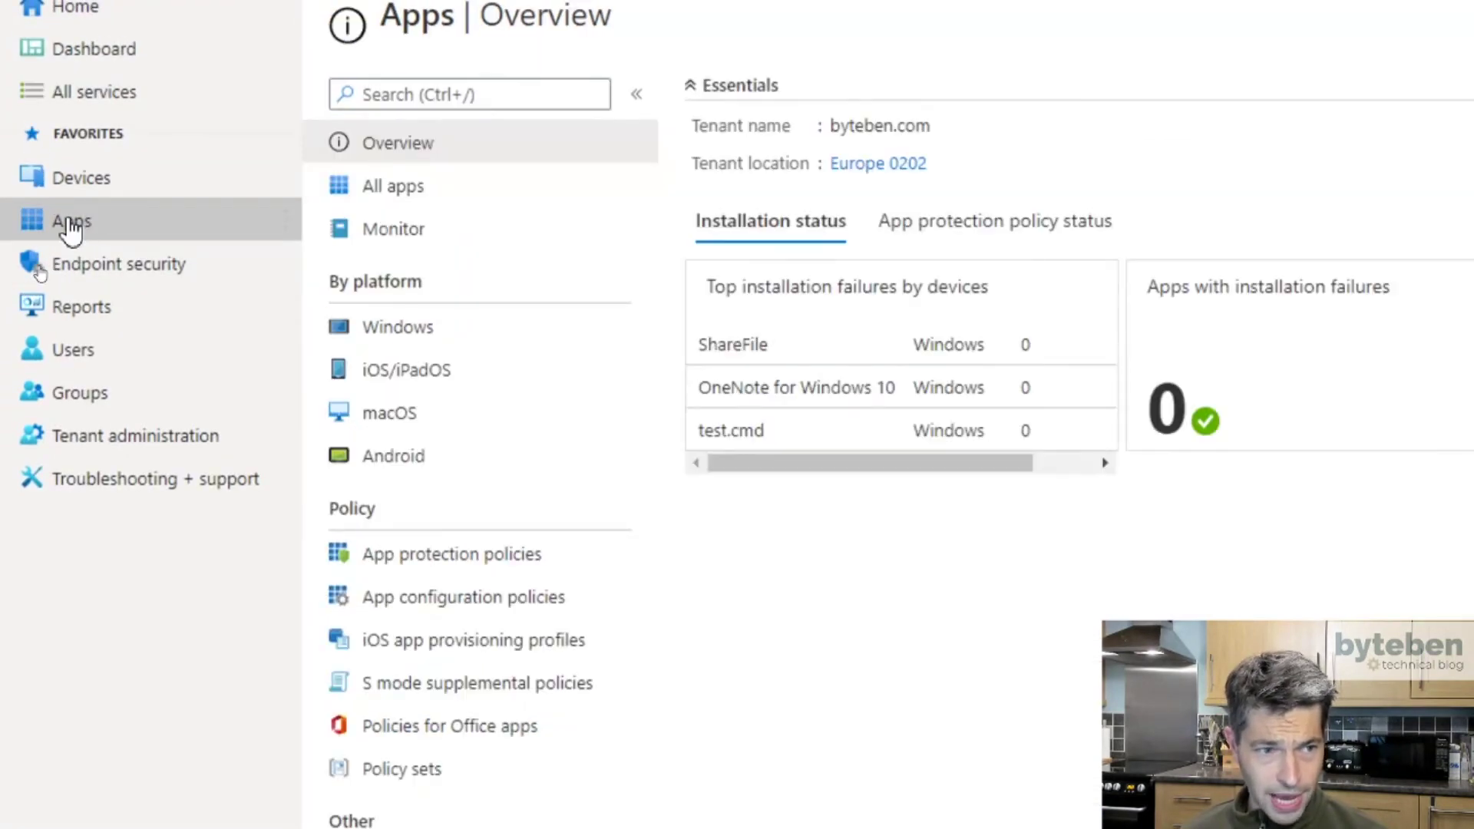
click(353, 330)
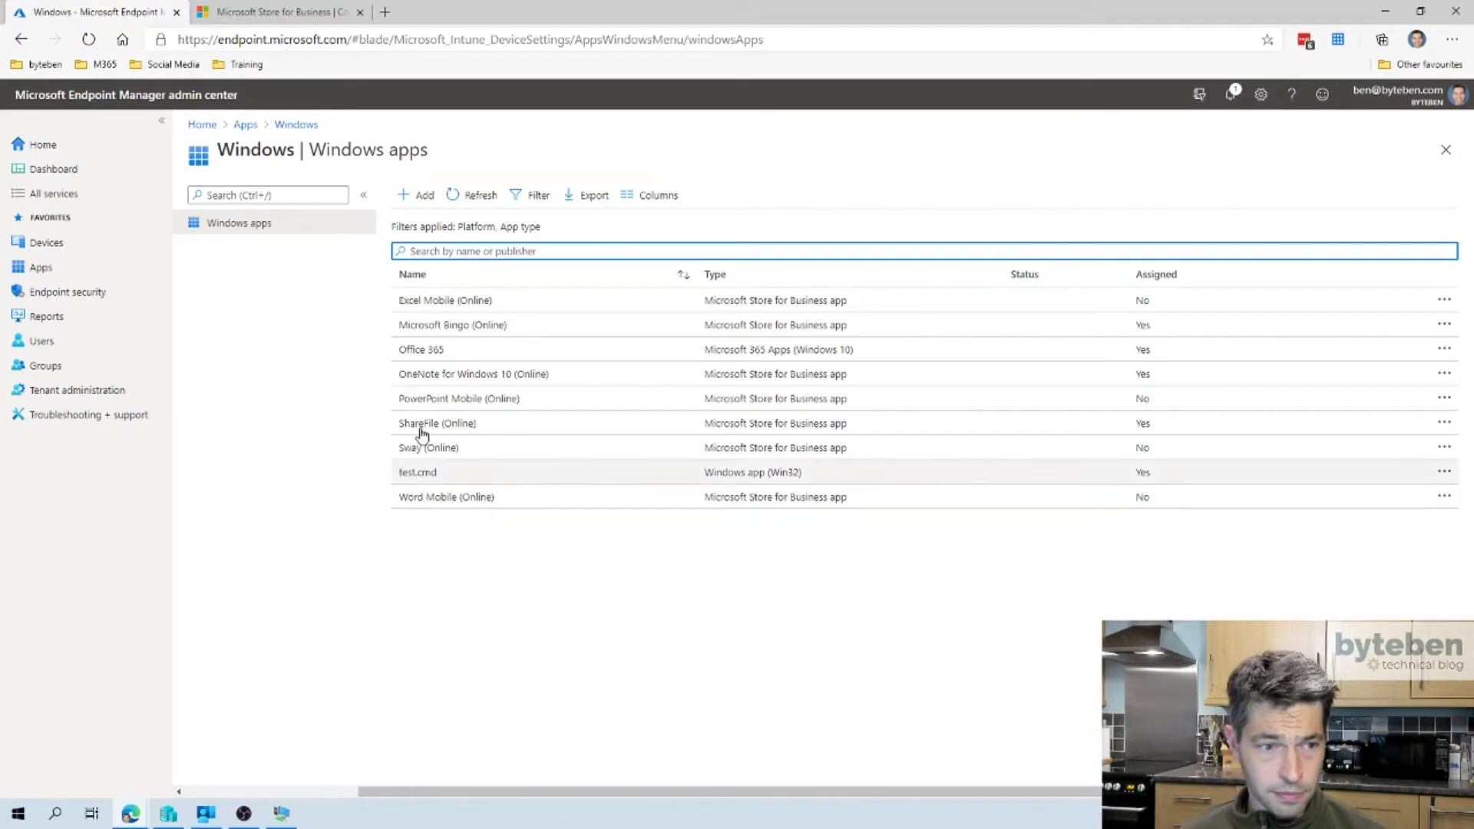
click(478, 197)
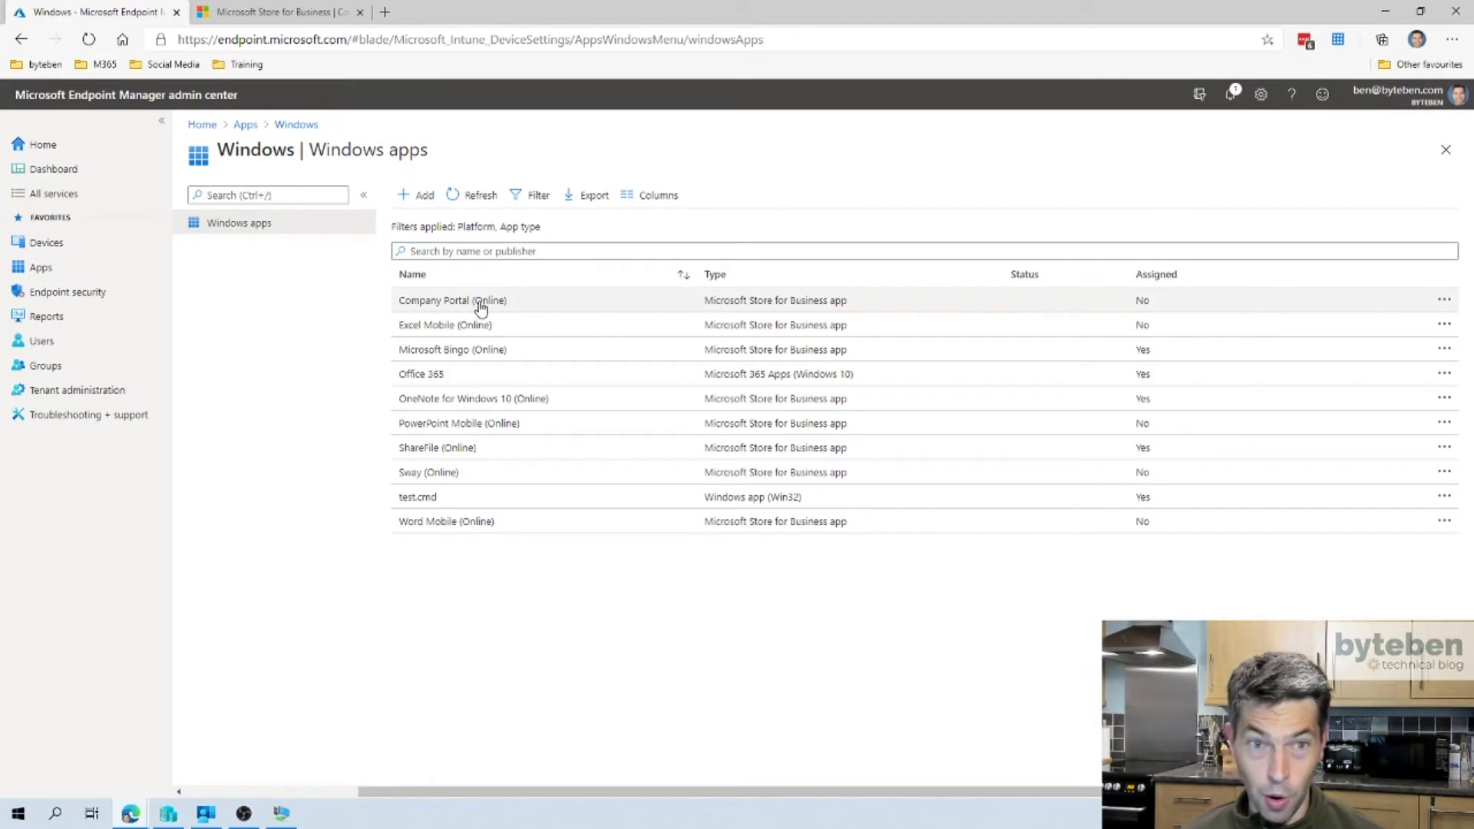
- Assign Company Portal (Online) as a required app to the O365_E3_Users group and save the assignment
click(561, 307)
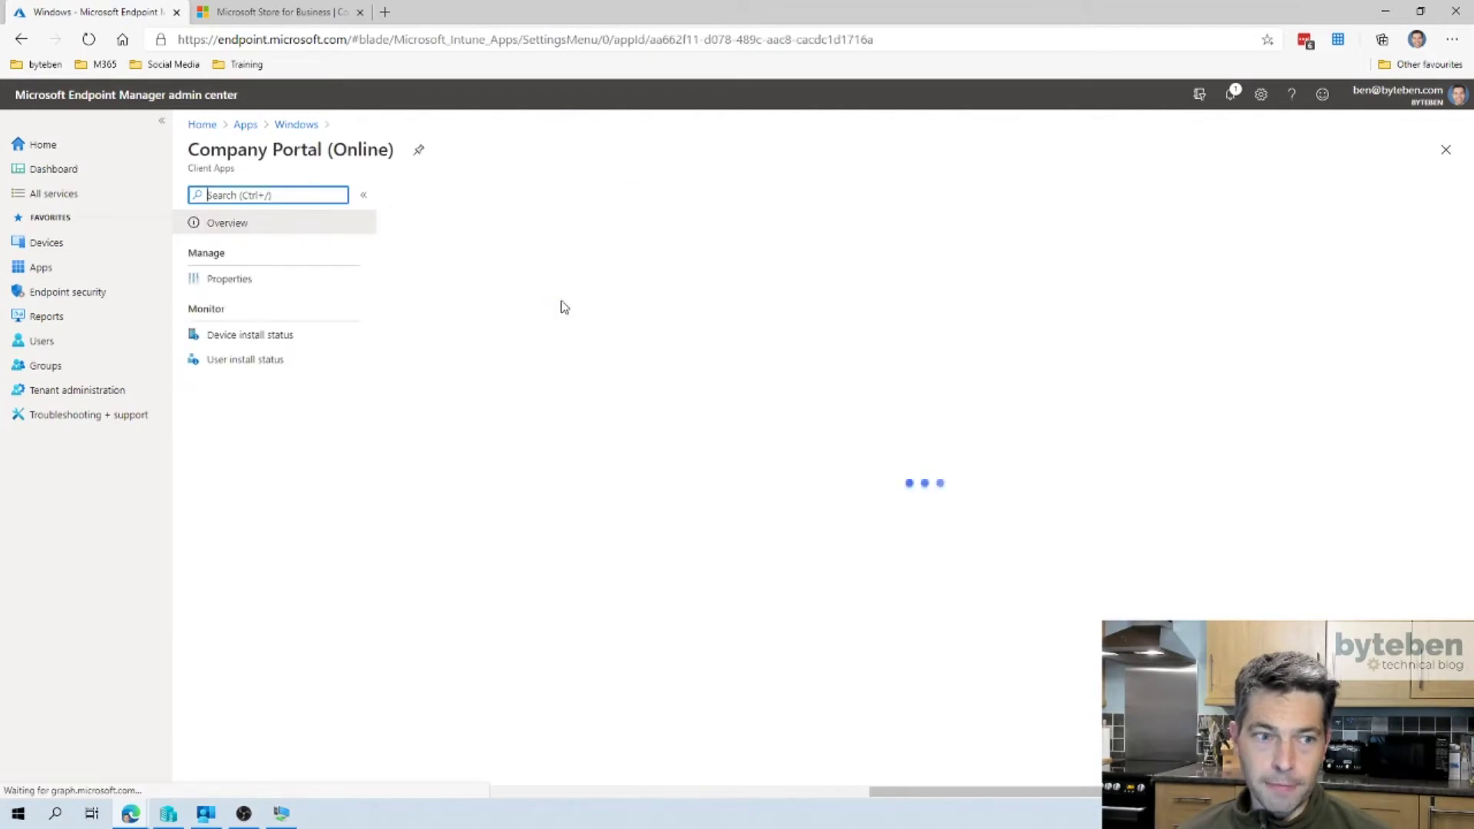
click(215, 289)
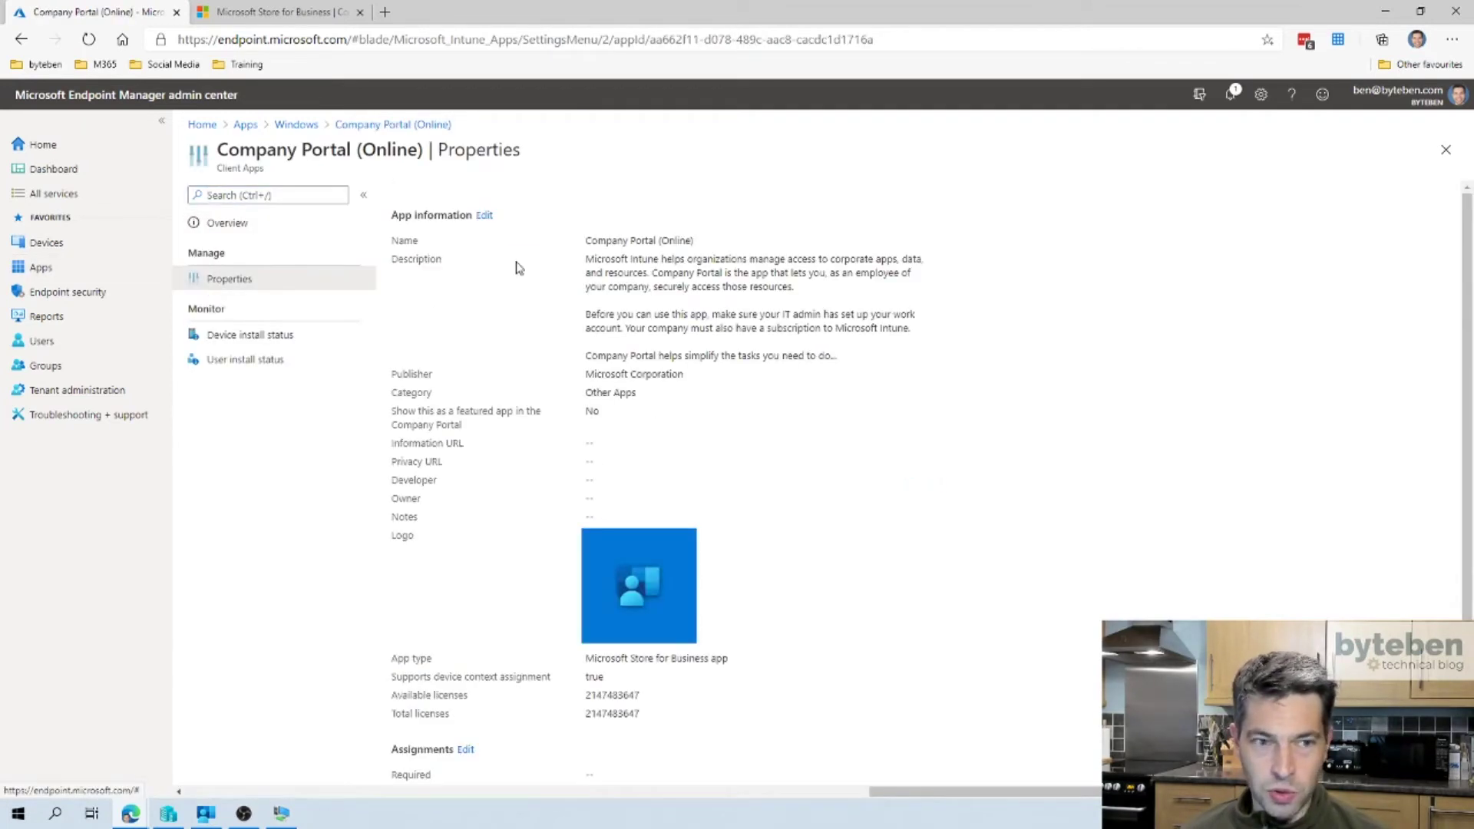
scroll(686, 358, down, 1)
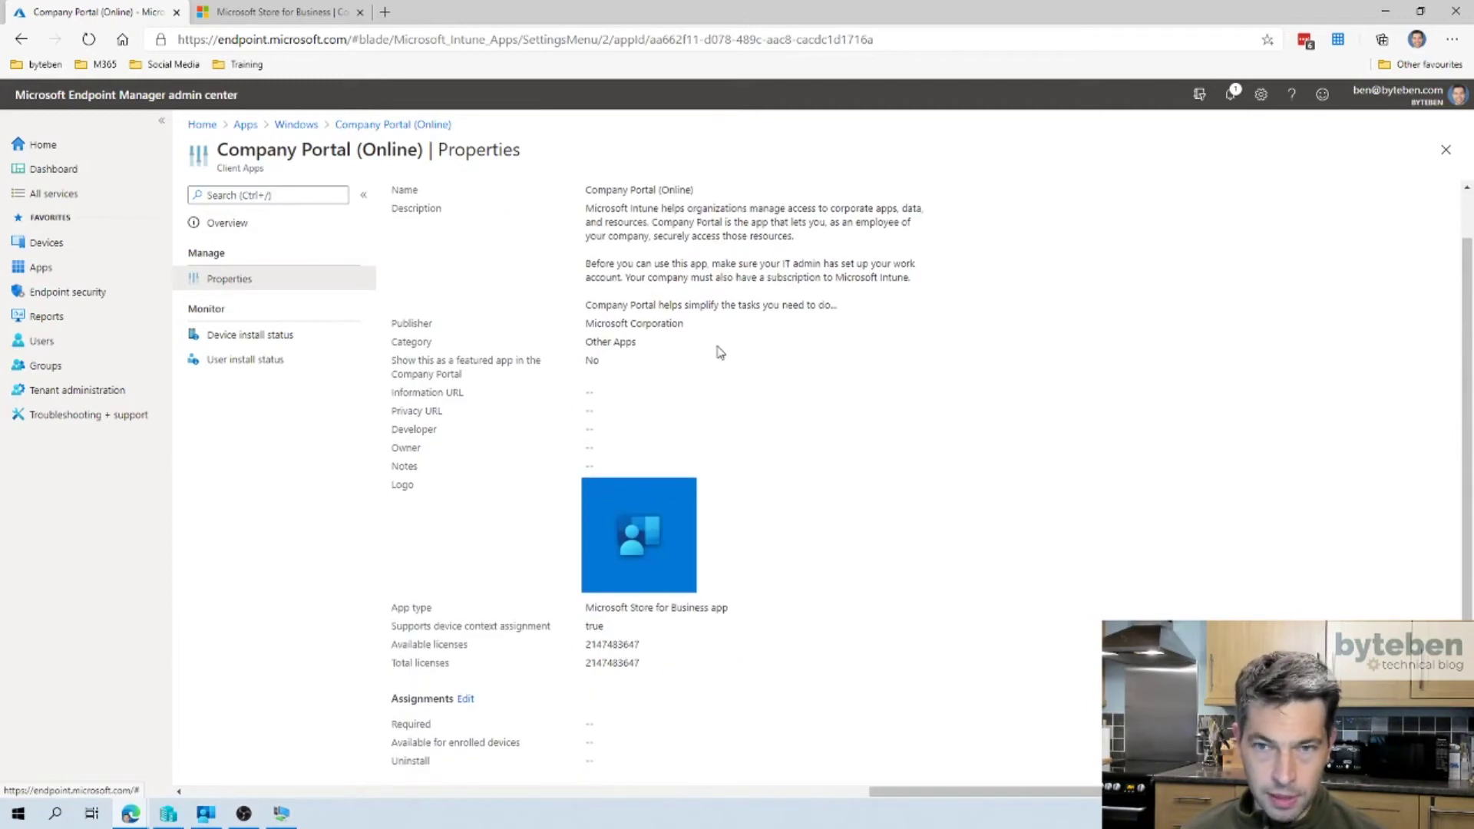
click(465, 700)
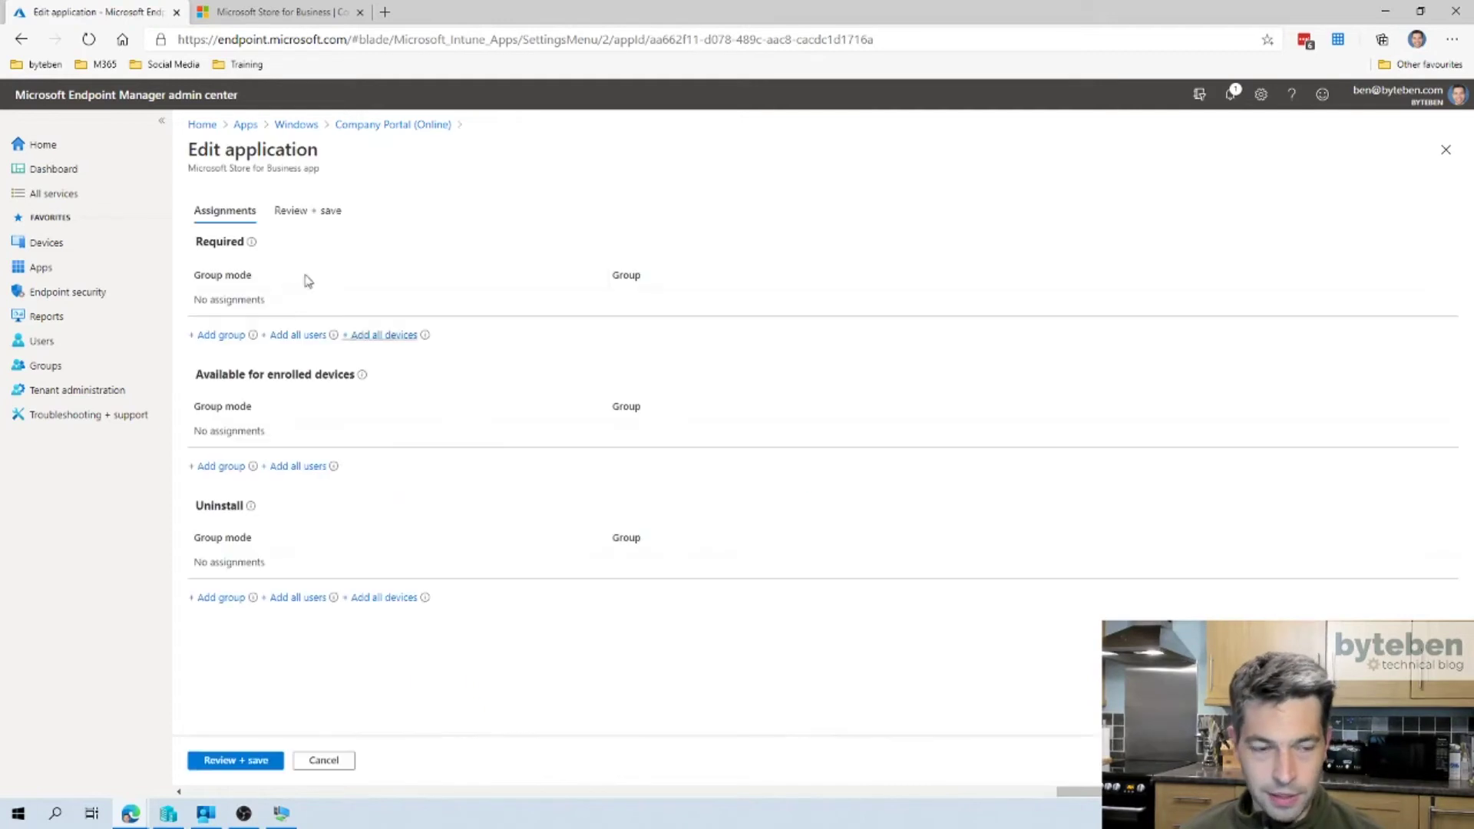
click(211, 335)
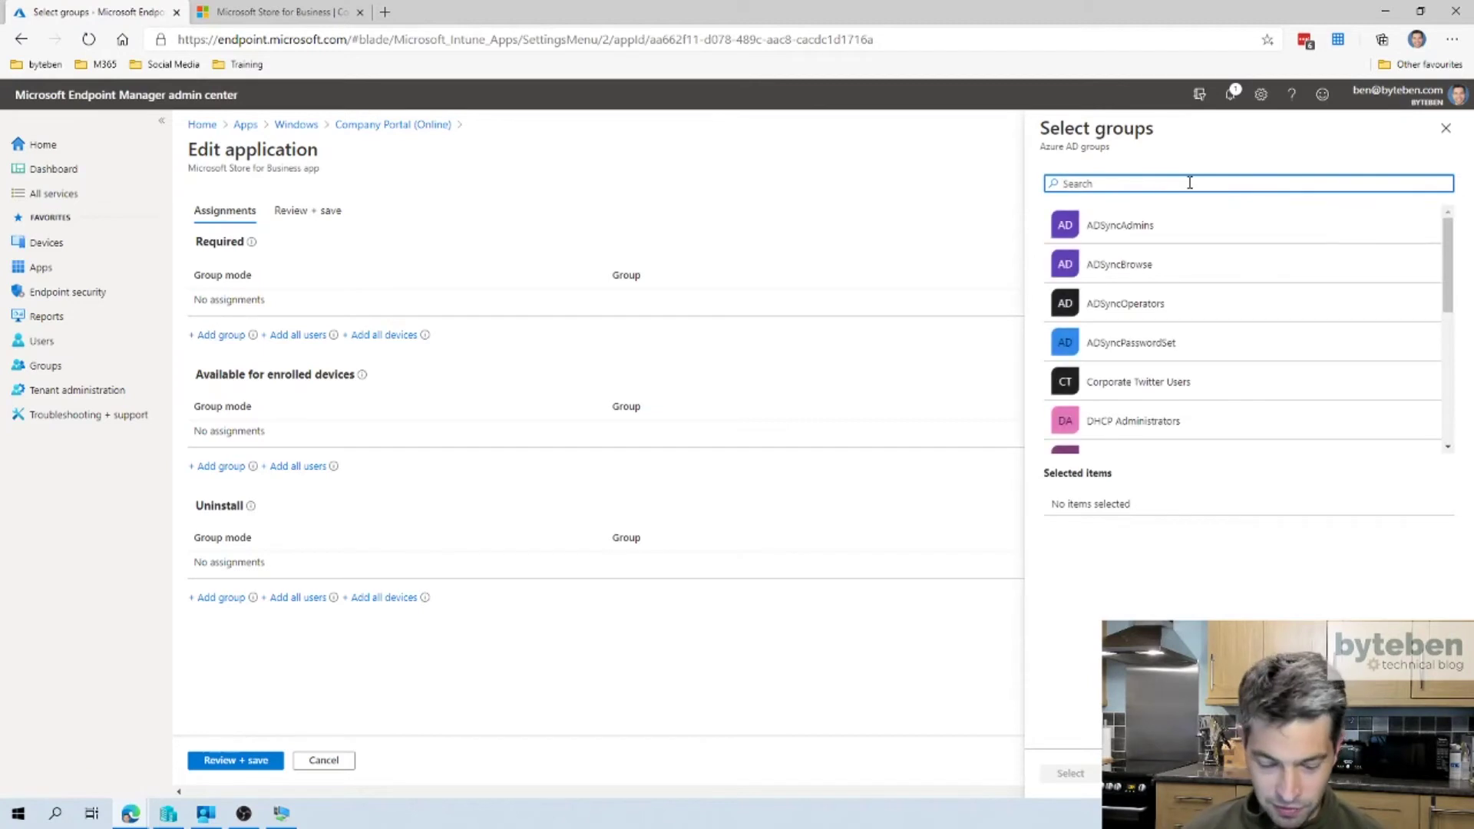
text(o365)
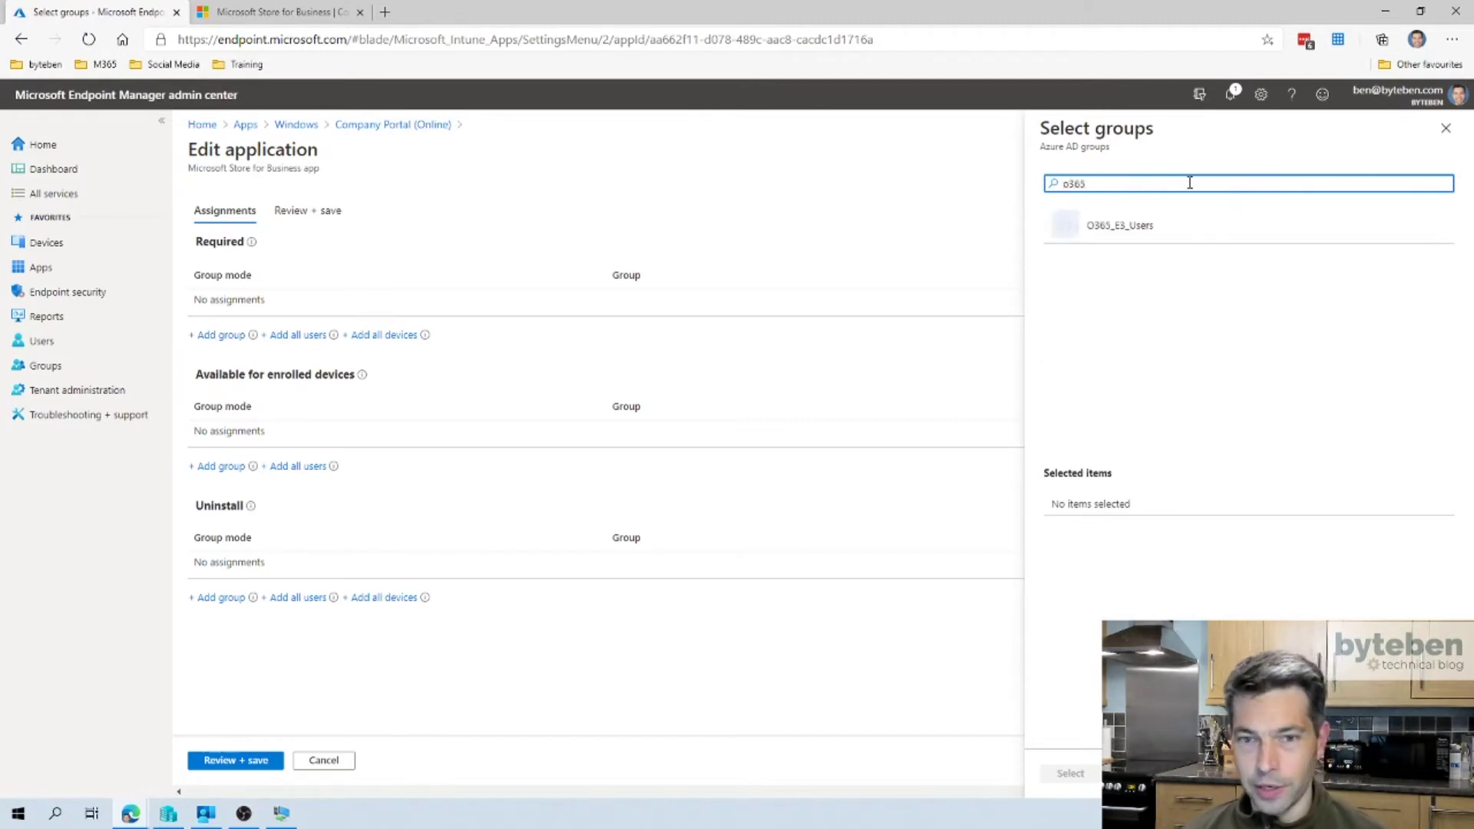
click(1162, 221)
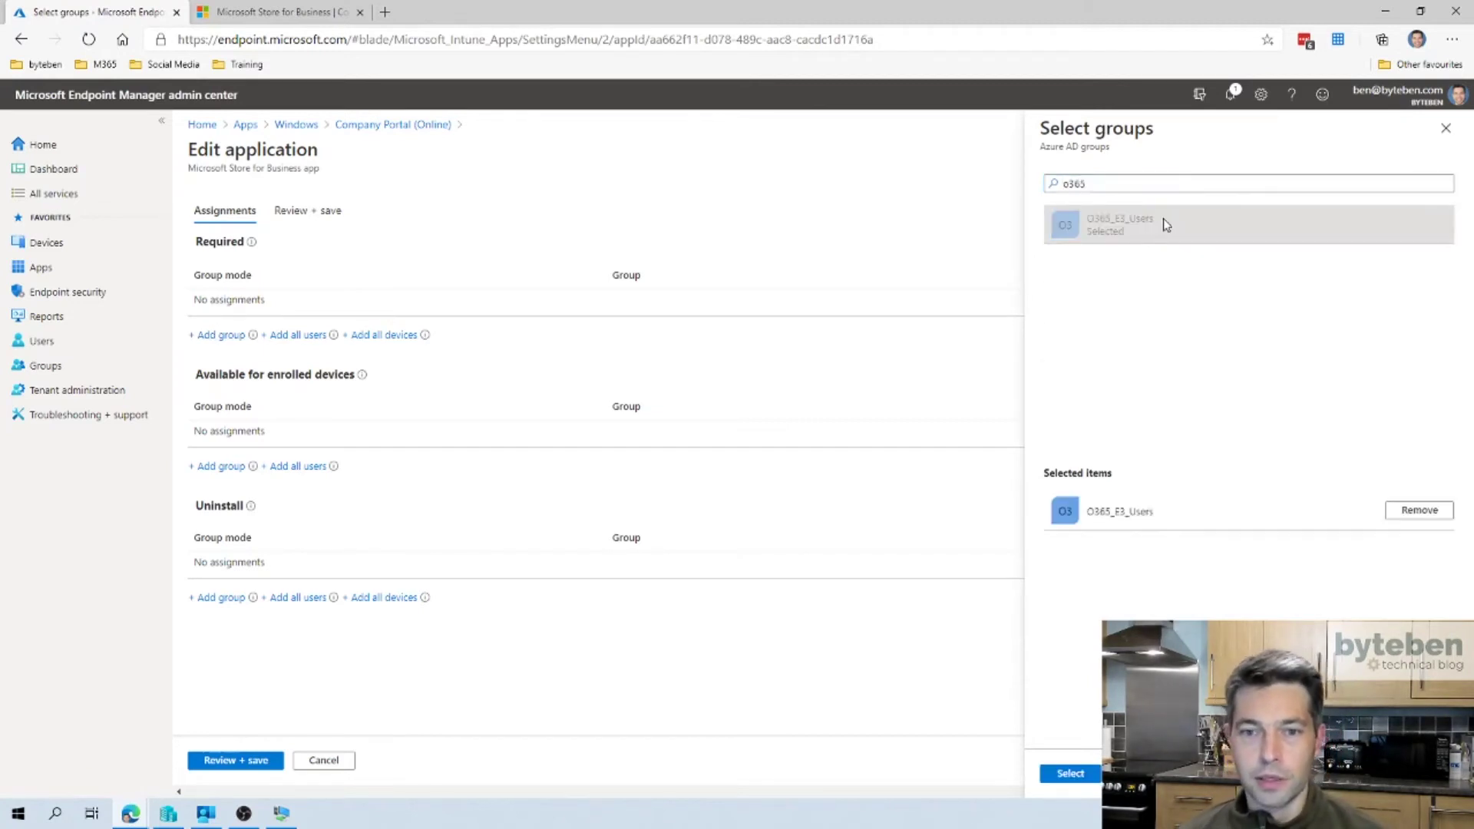
click(1069, 773)
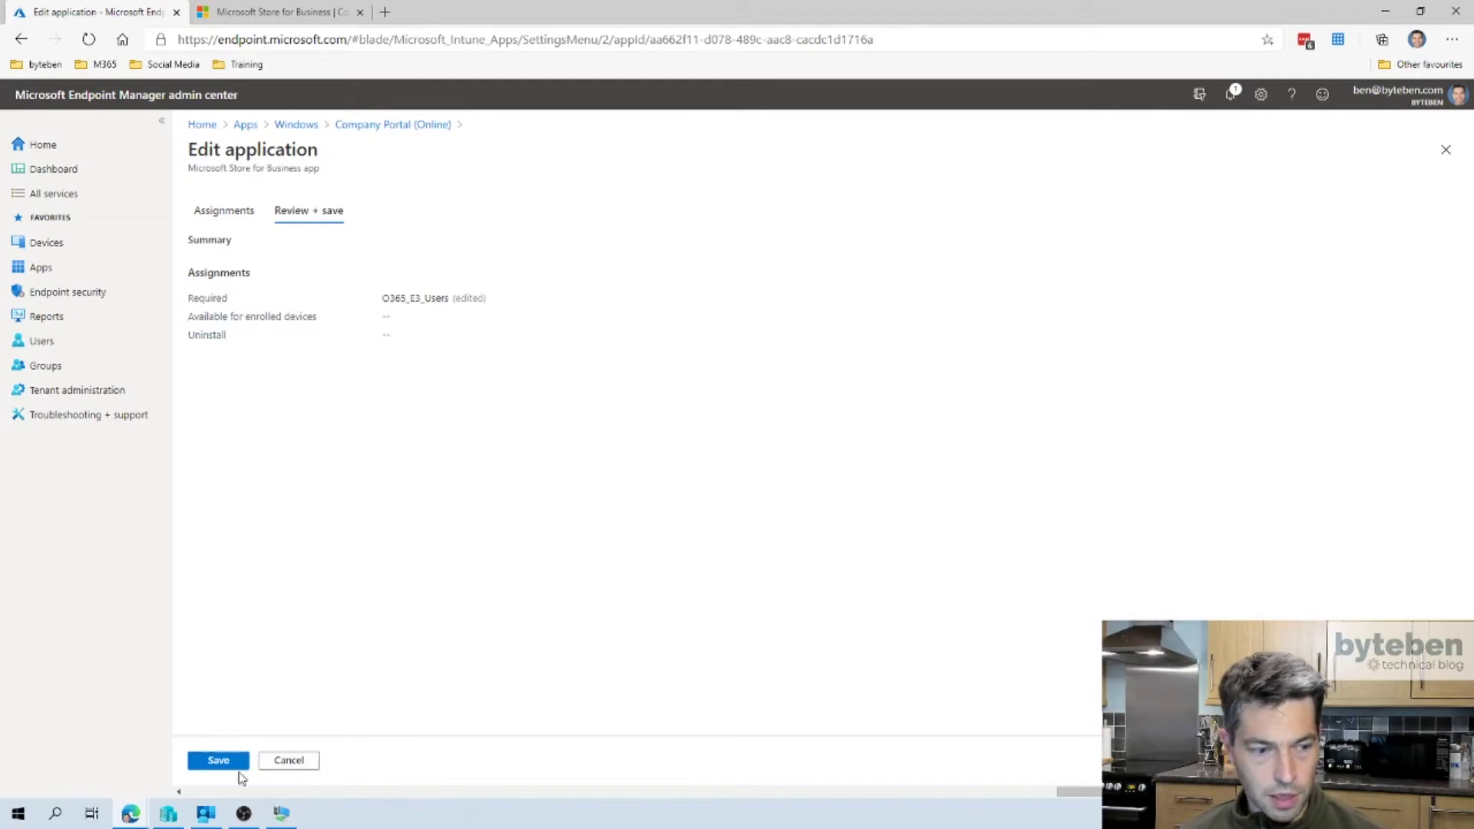
click(231, 764)
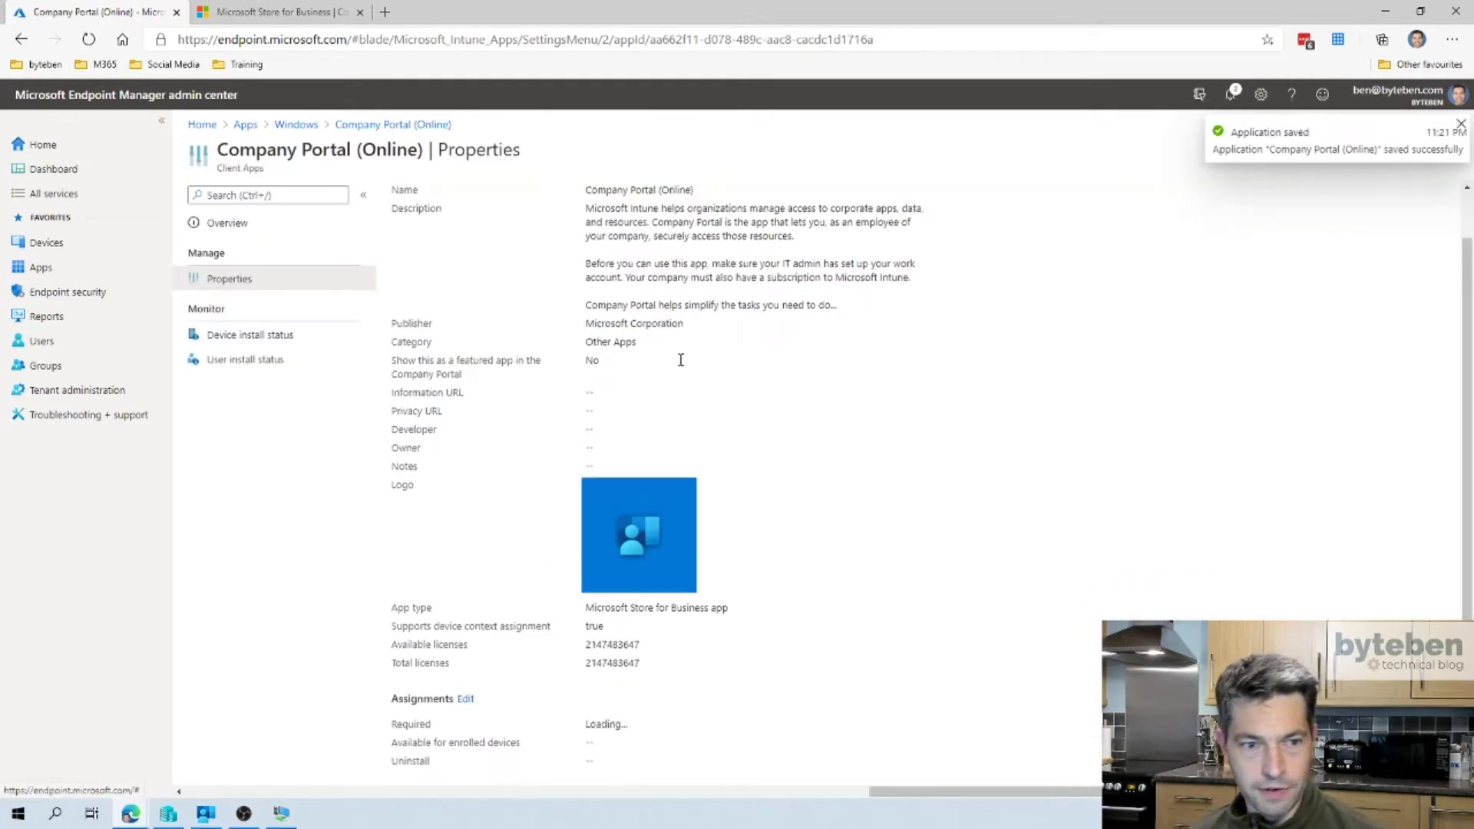
- Switch to the bb-w10-1 virtual machine and check its list of installed apps for Company Portal
click(1374, 7)
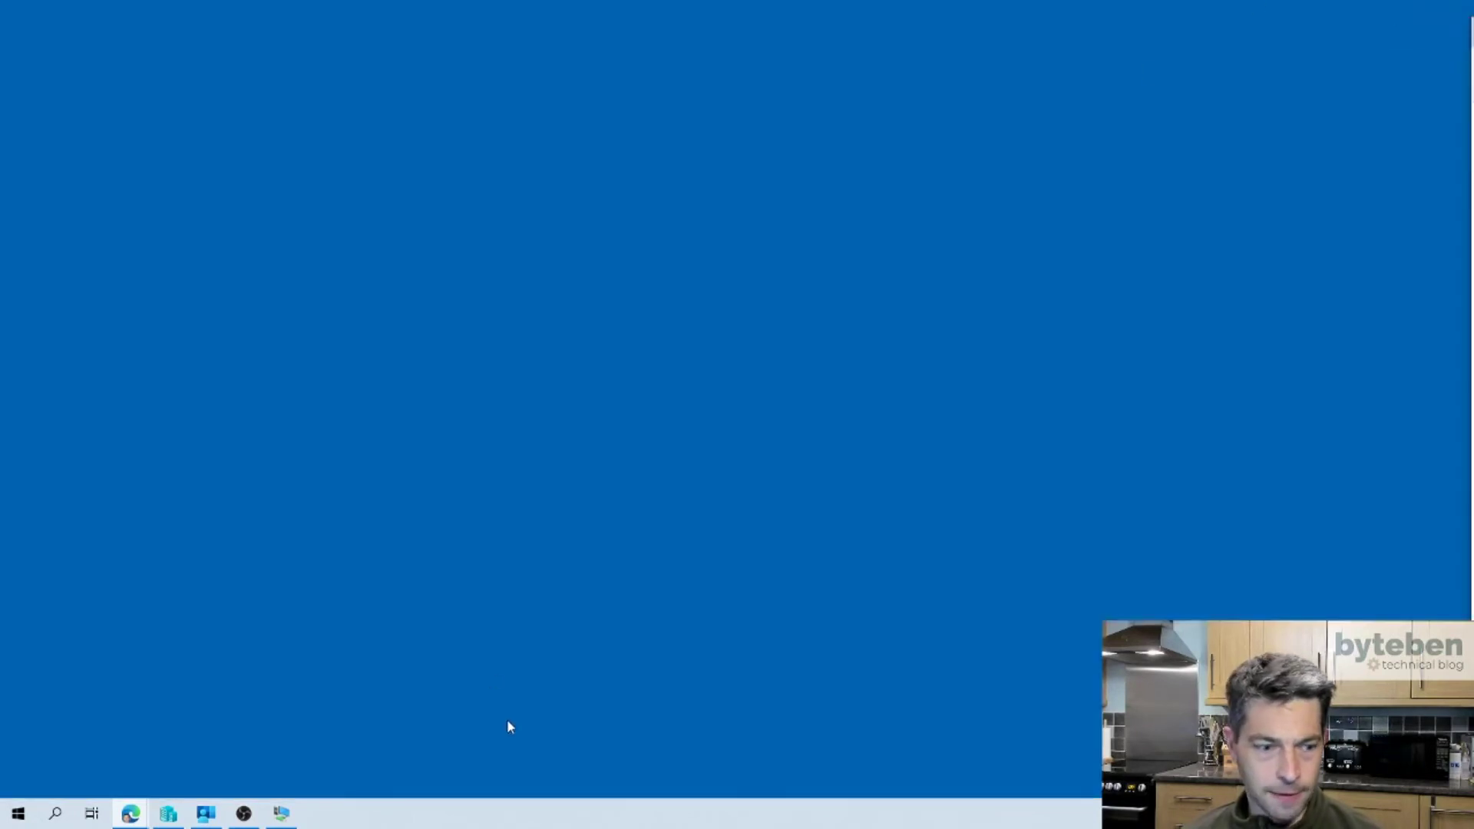
click(283, 816)
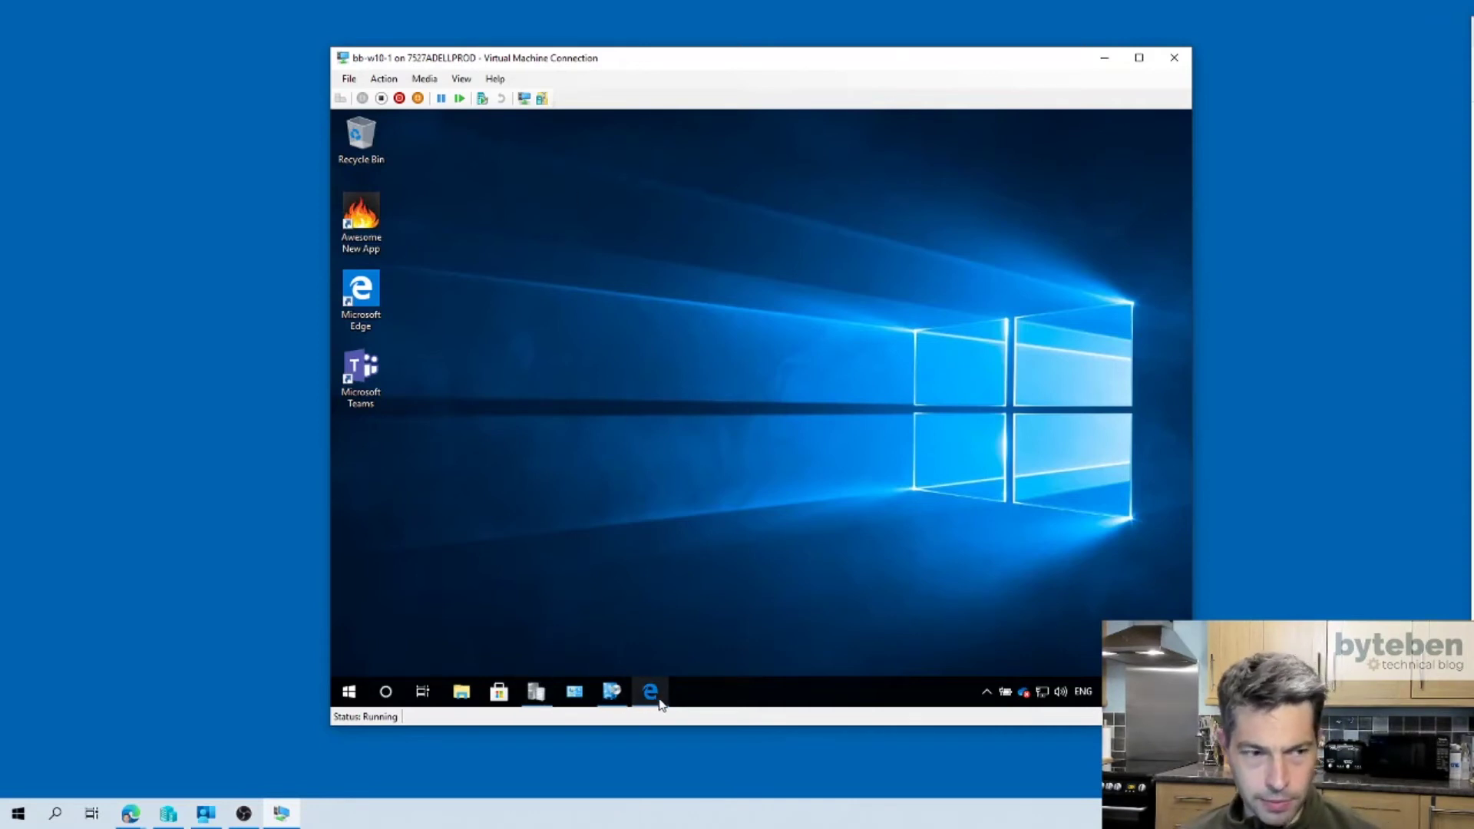
mouse_move(651, 693)
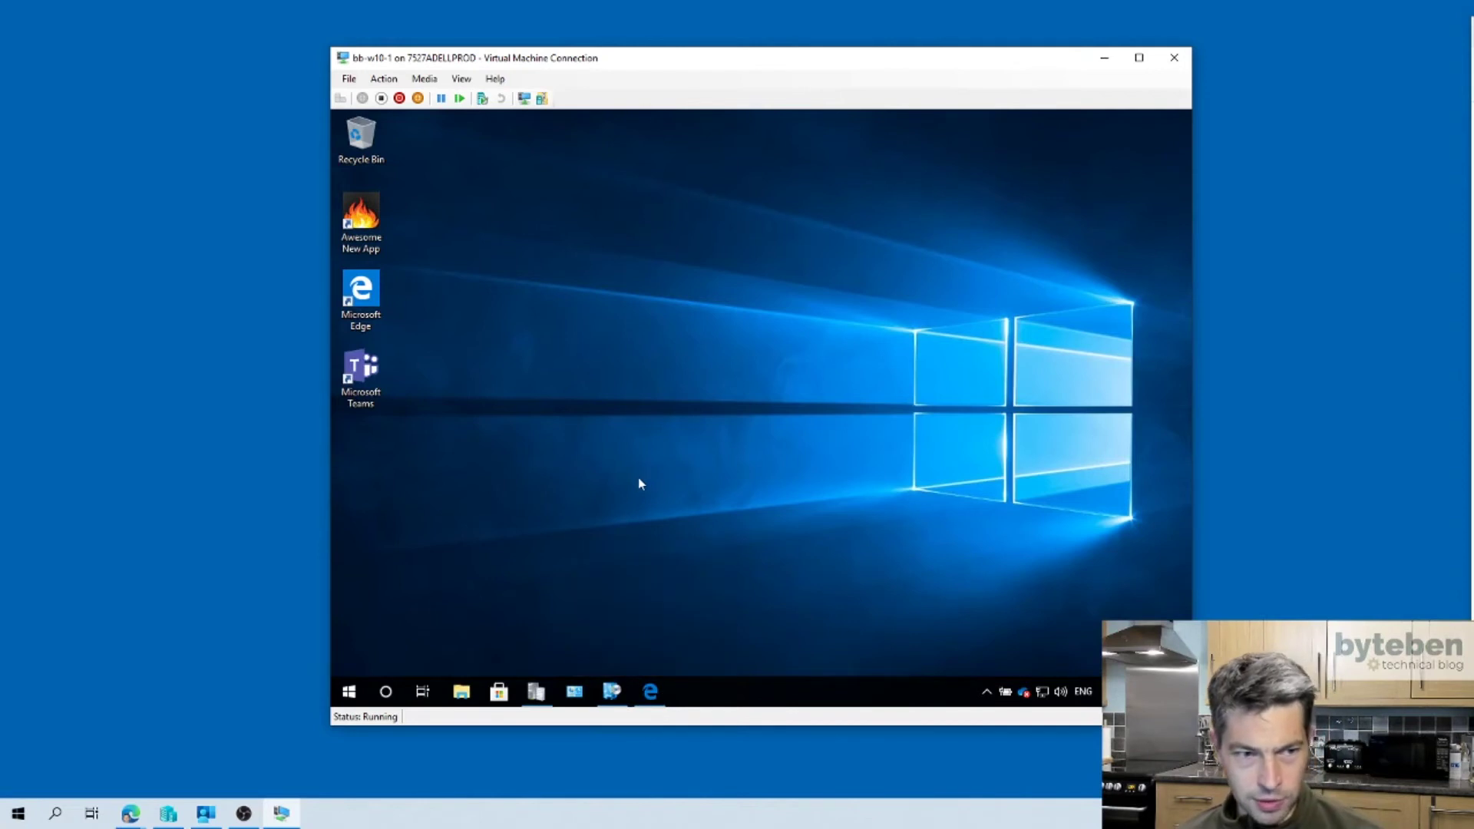
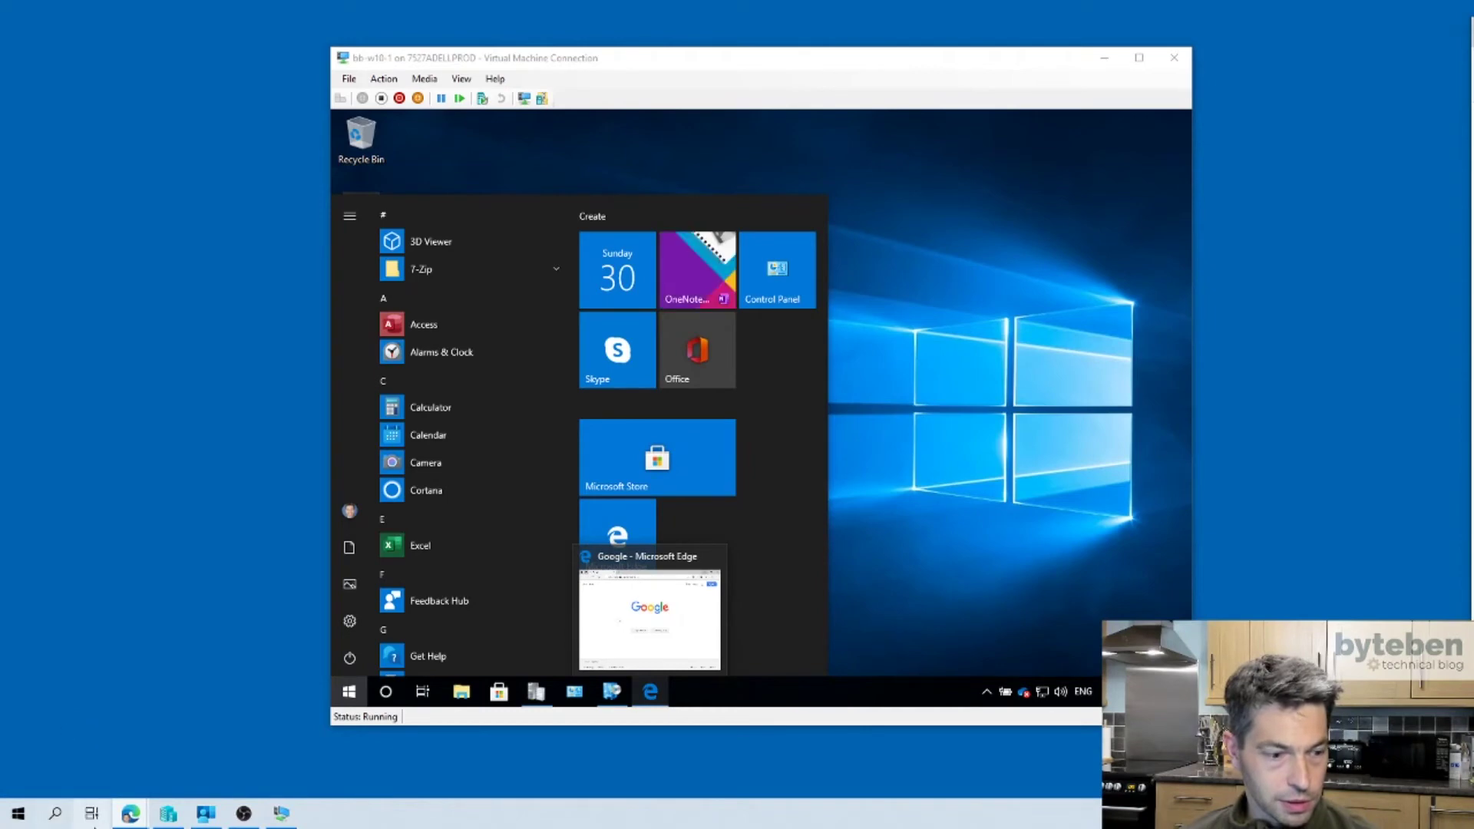
- Return to Endpoint Manager and check Company Portal's installation status under the managed apps of device BB-W10-1
mouse_move(130, 814)
click(201, 748)
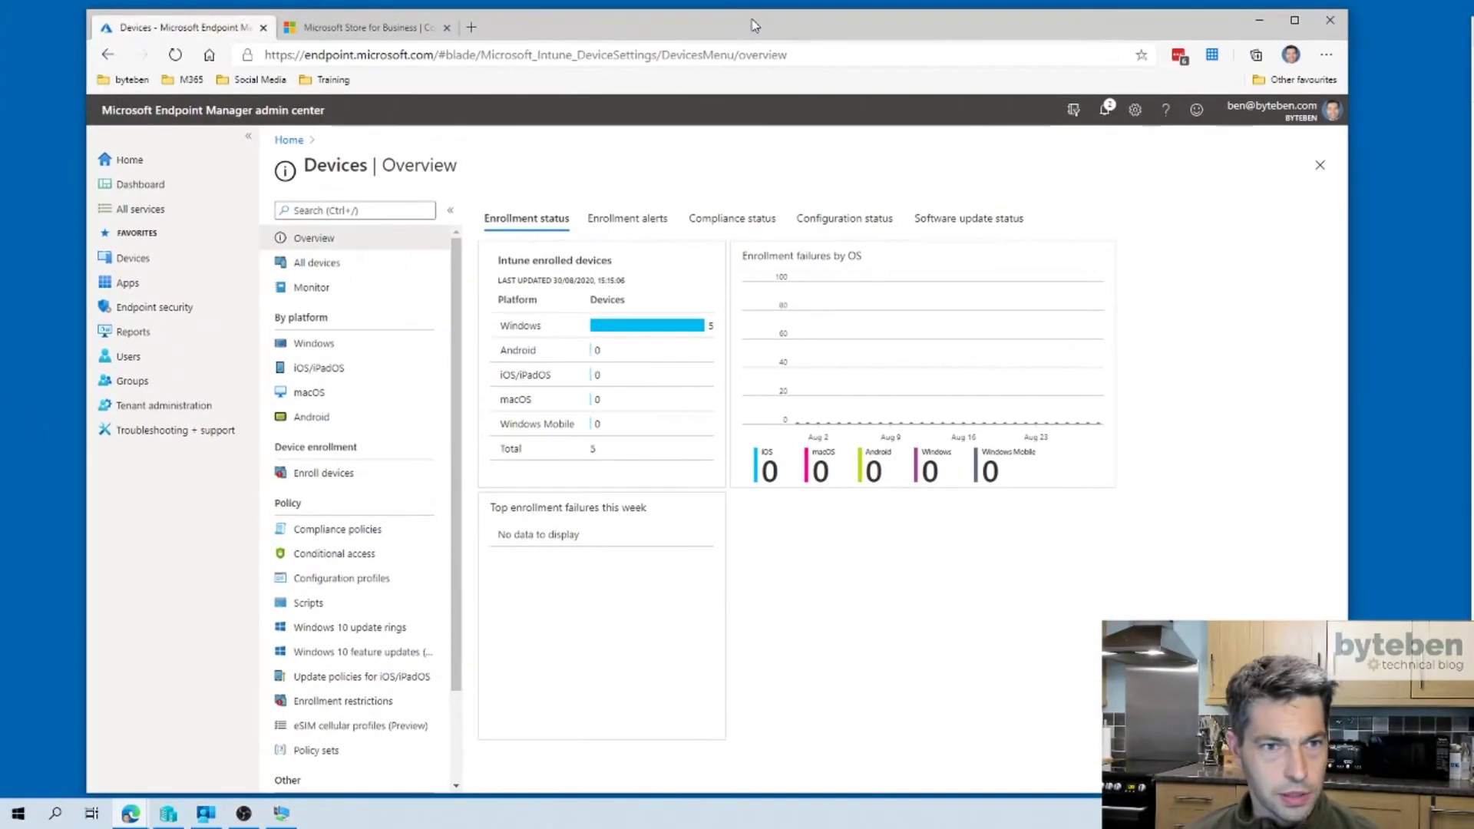
double_click(752, 26)
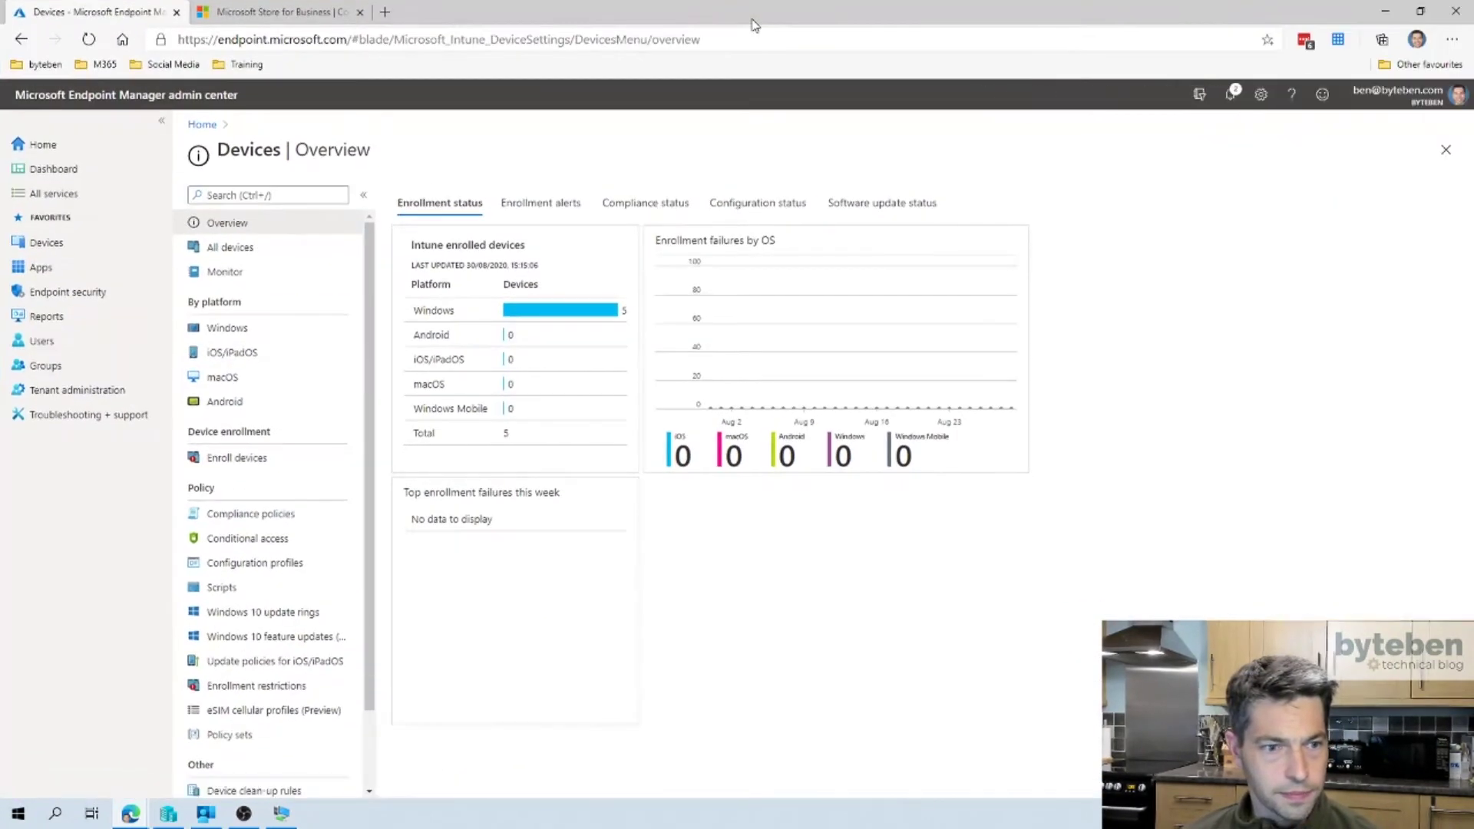
click(60, 250)
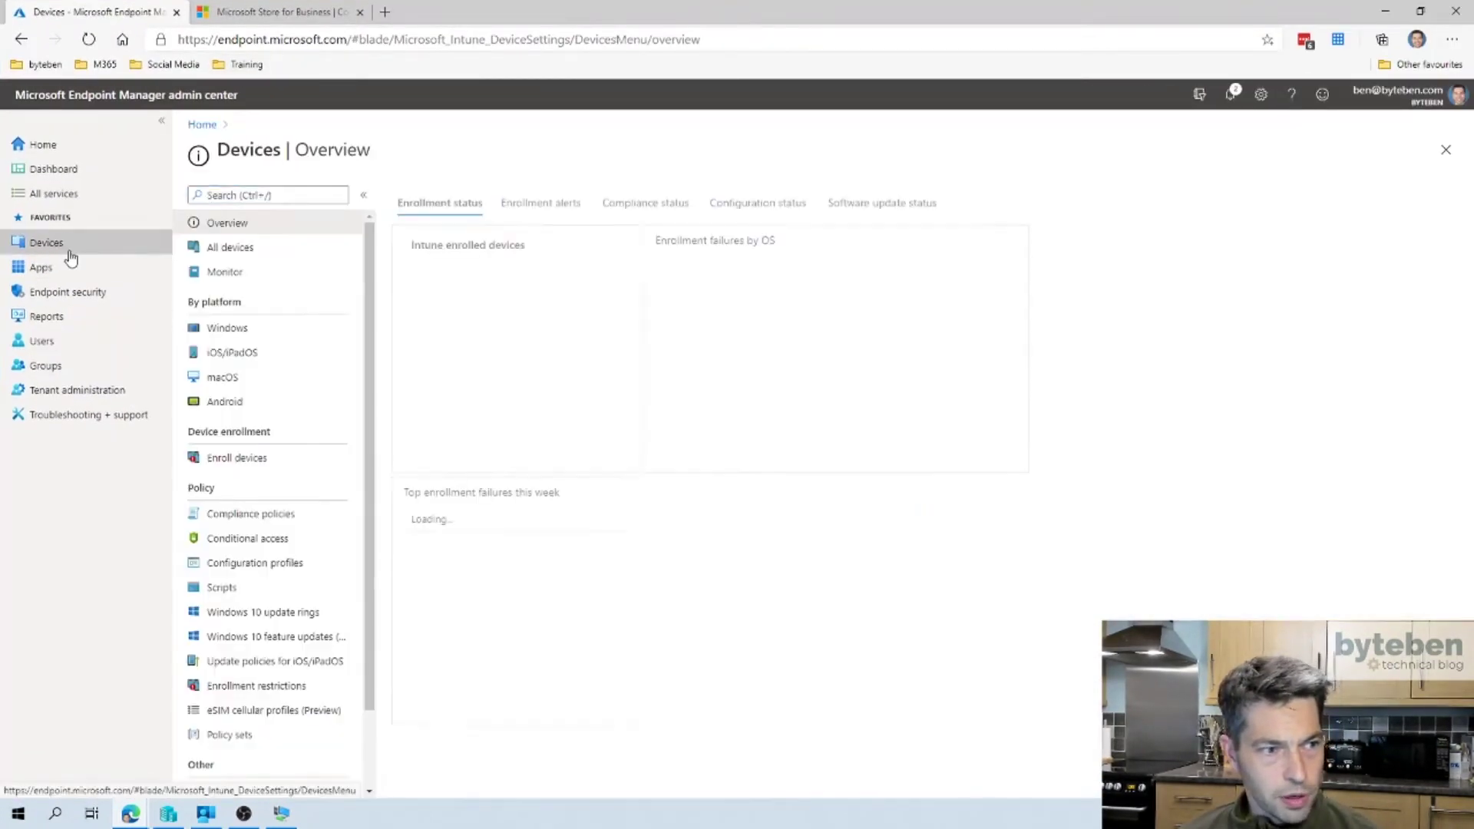
click(233, 250)
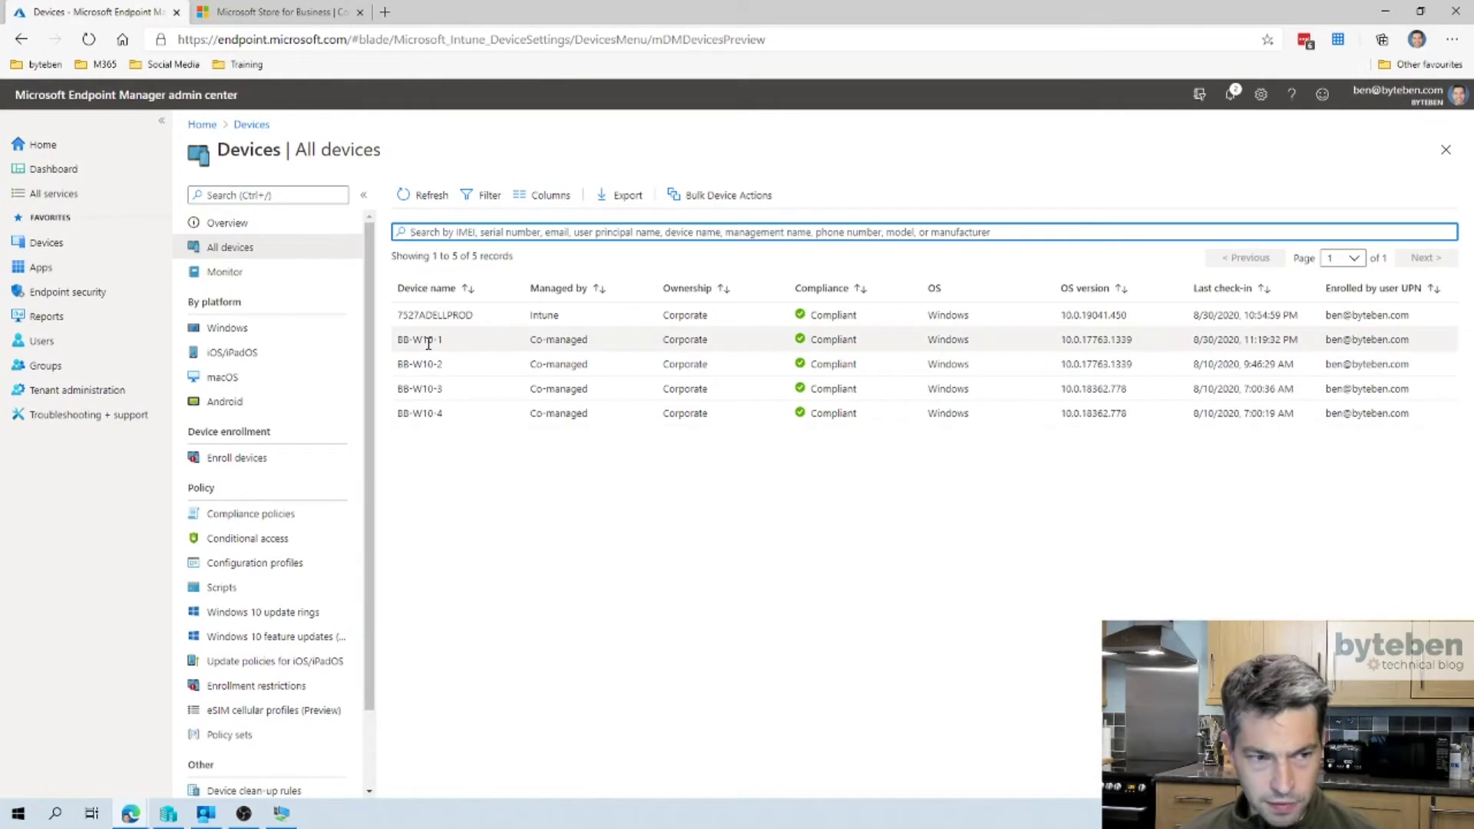
click(445, 340)
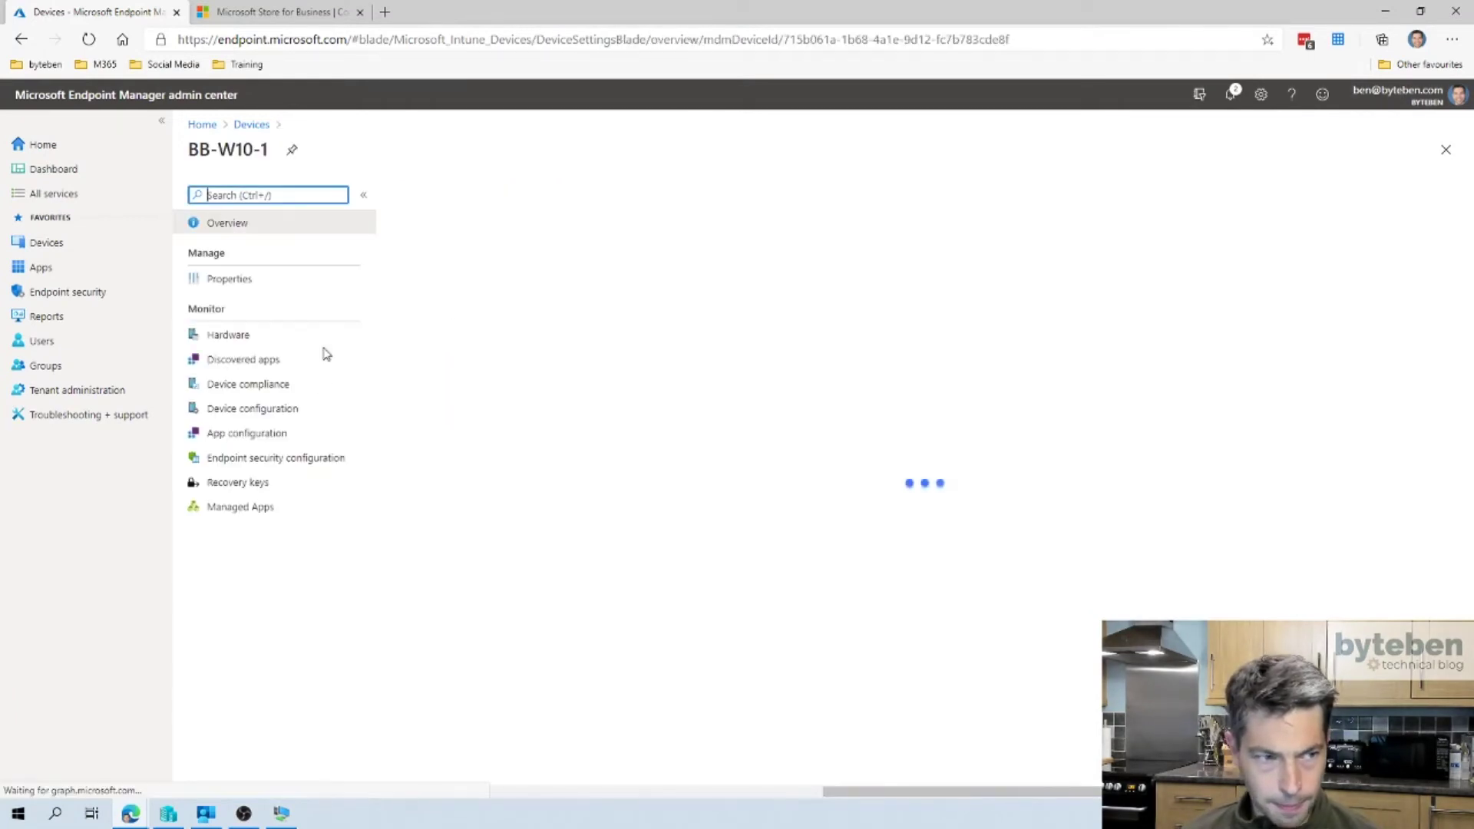
click(283, 506)
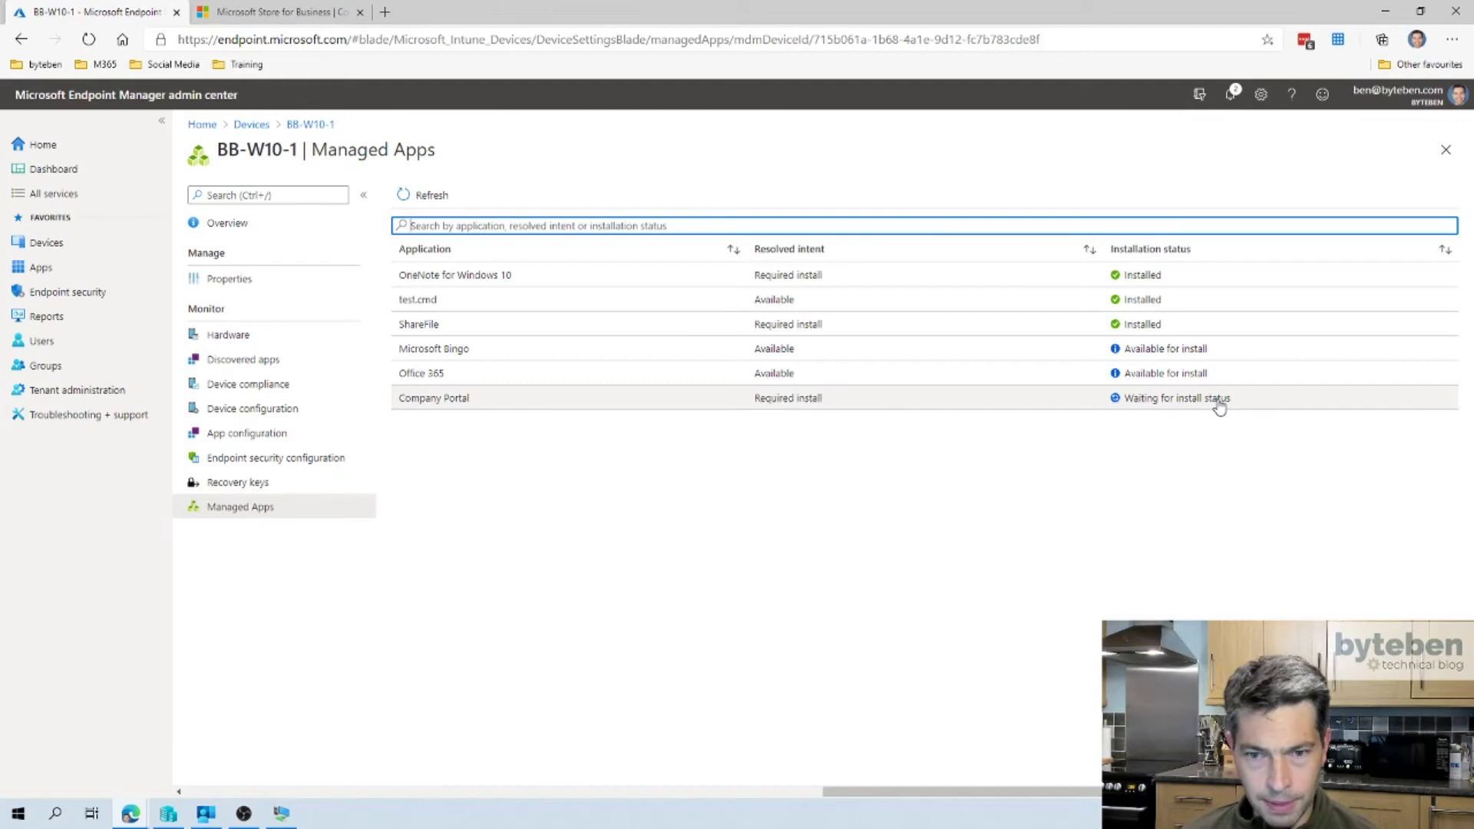
- Start an Intune sync of device BB-W10-1 from its overview and confirm it
click(224, 222)
click(680, 198)
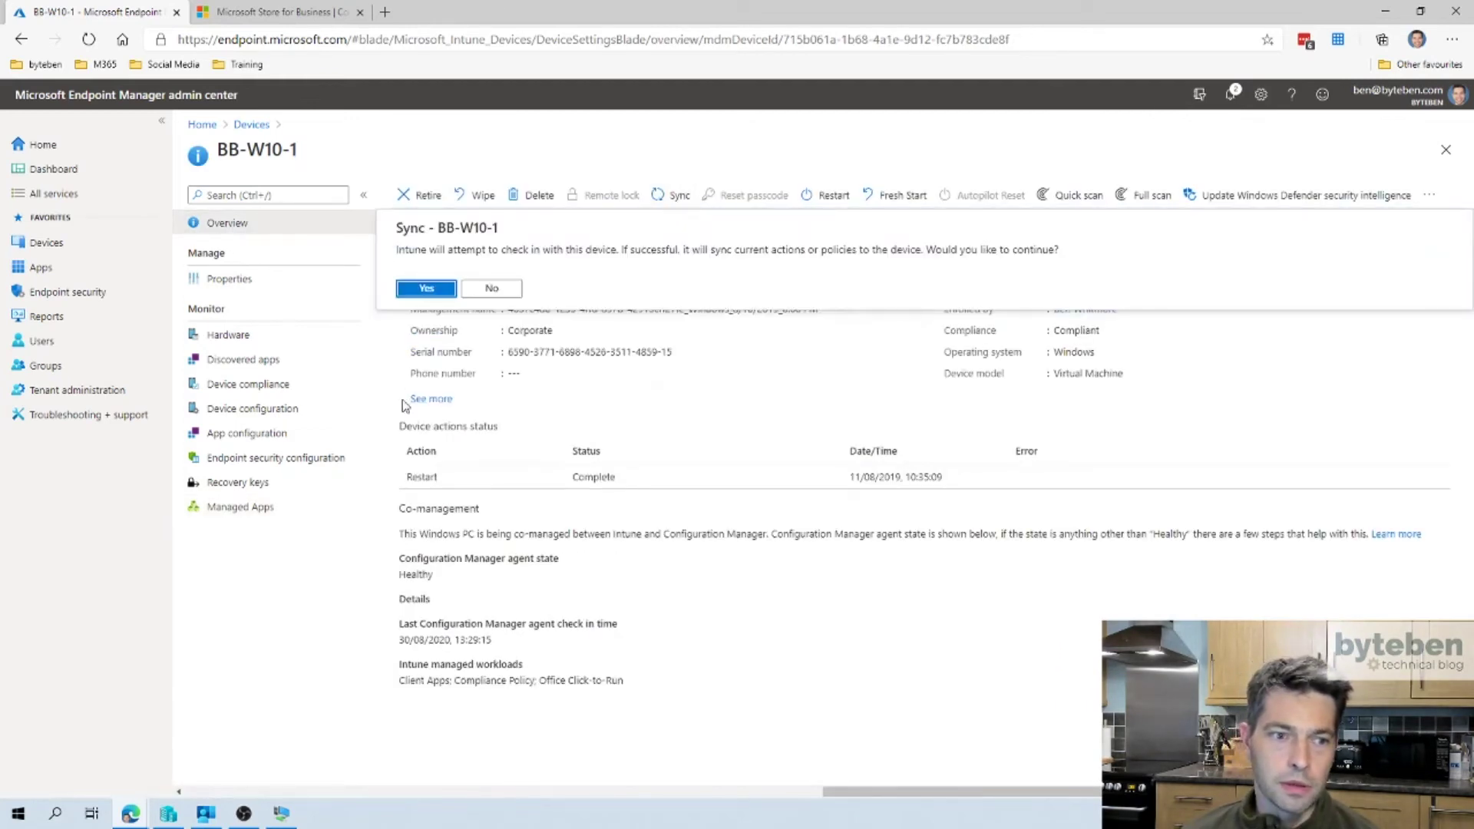
click(434, 288)
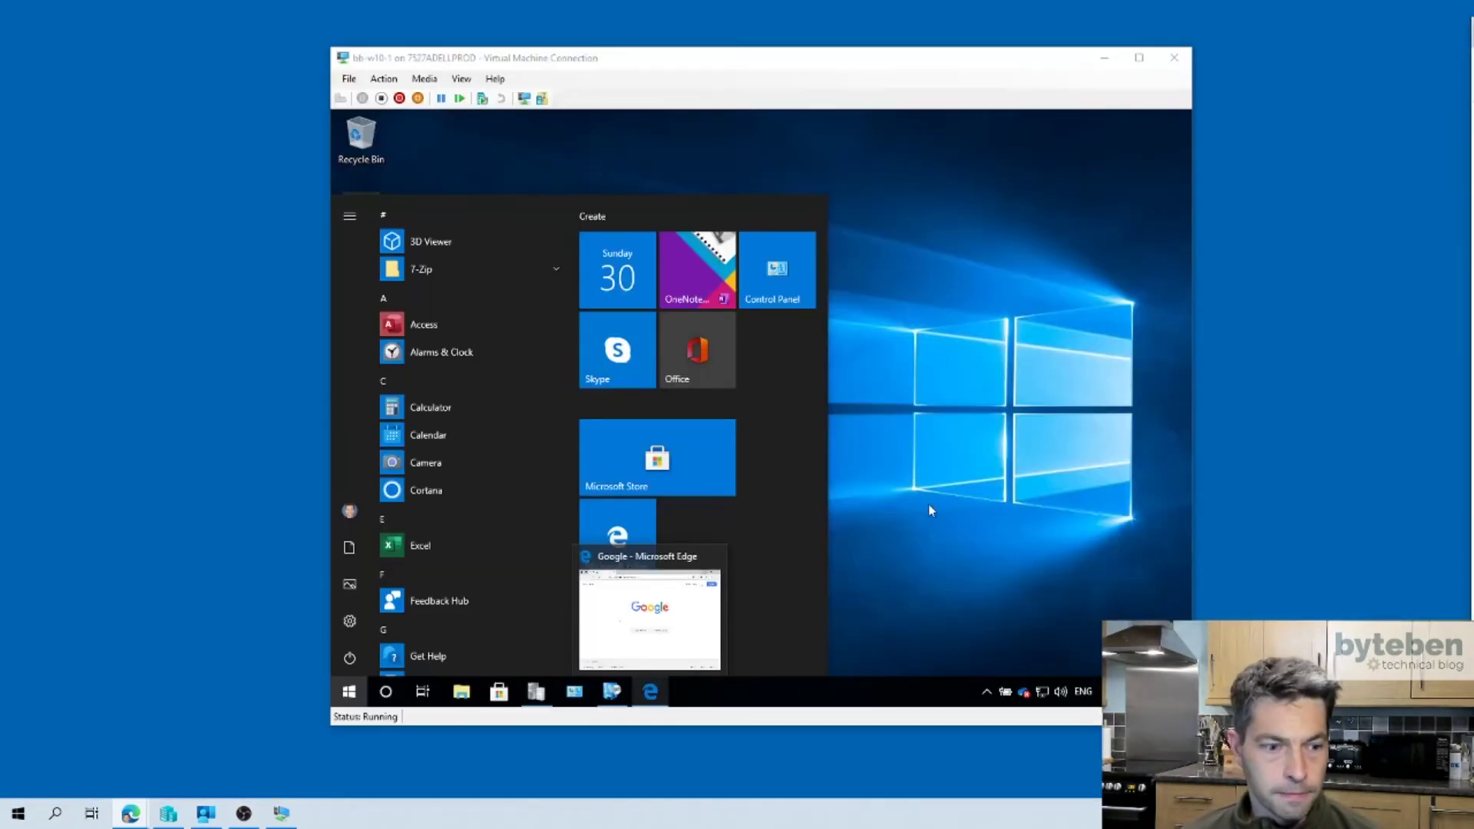
- Check the bb-w10-1 virtual machine's app list for Company Portal and bring up the IntuneManagementExtension log
click(930, 503)
click(358, 695)
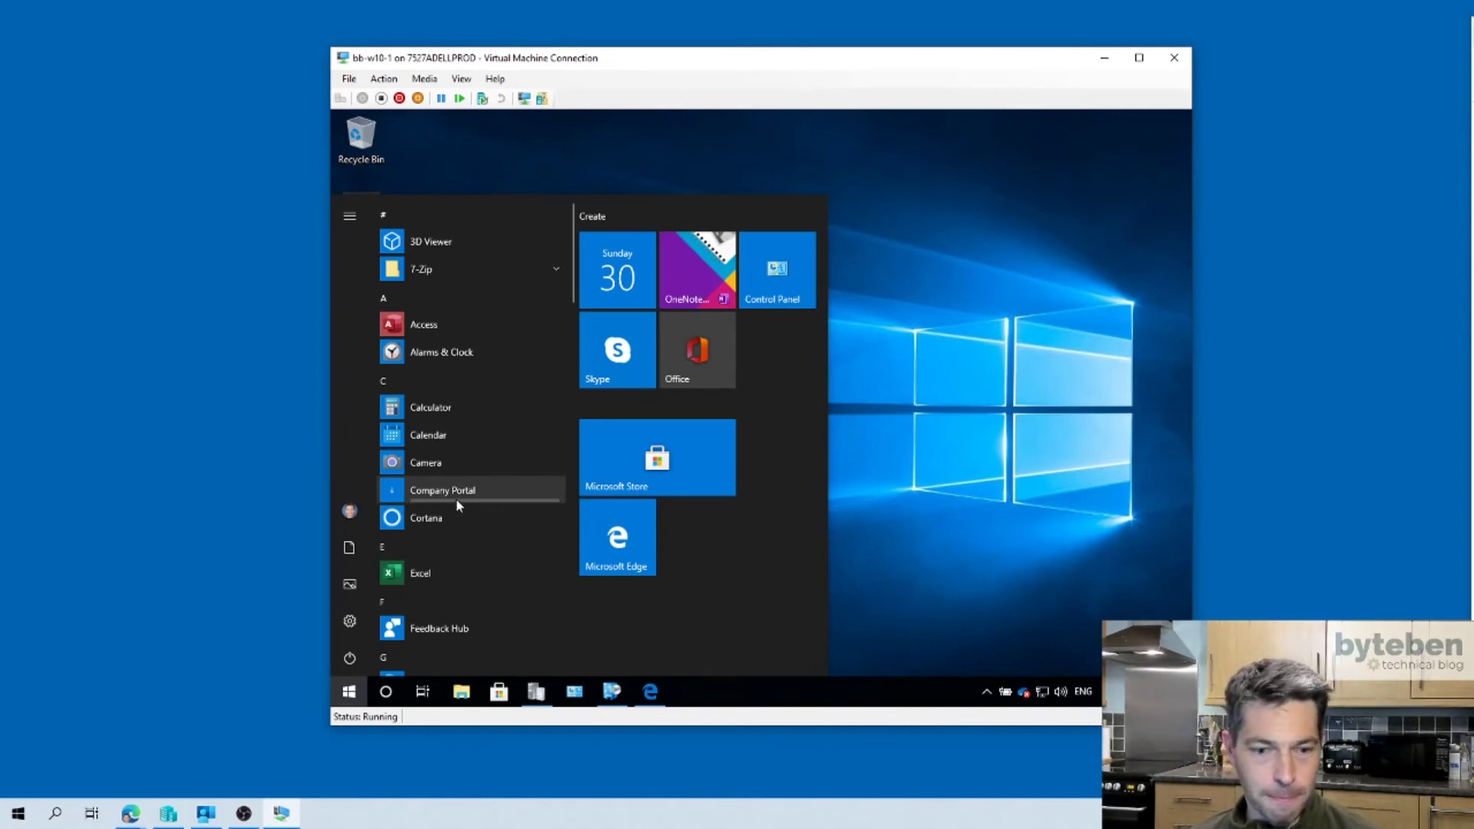
click(537, 691)
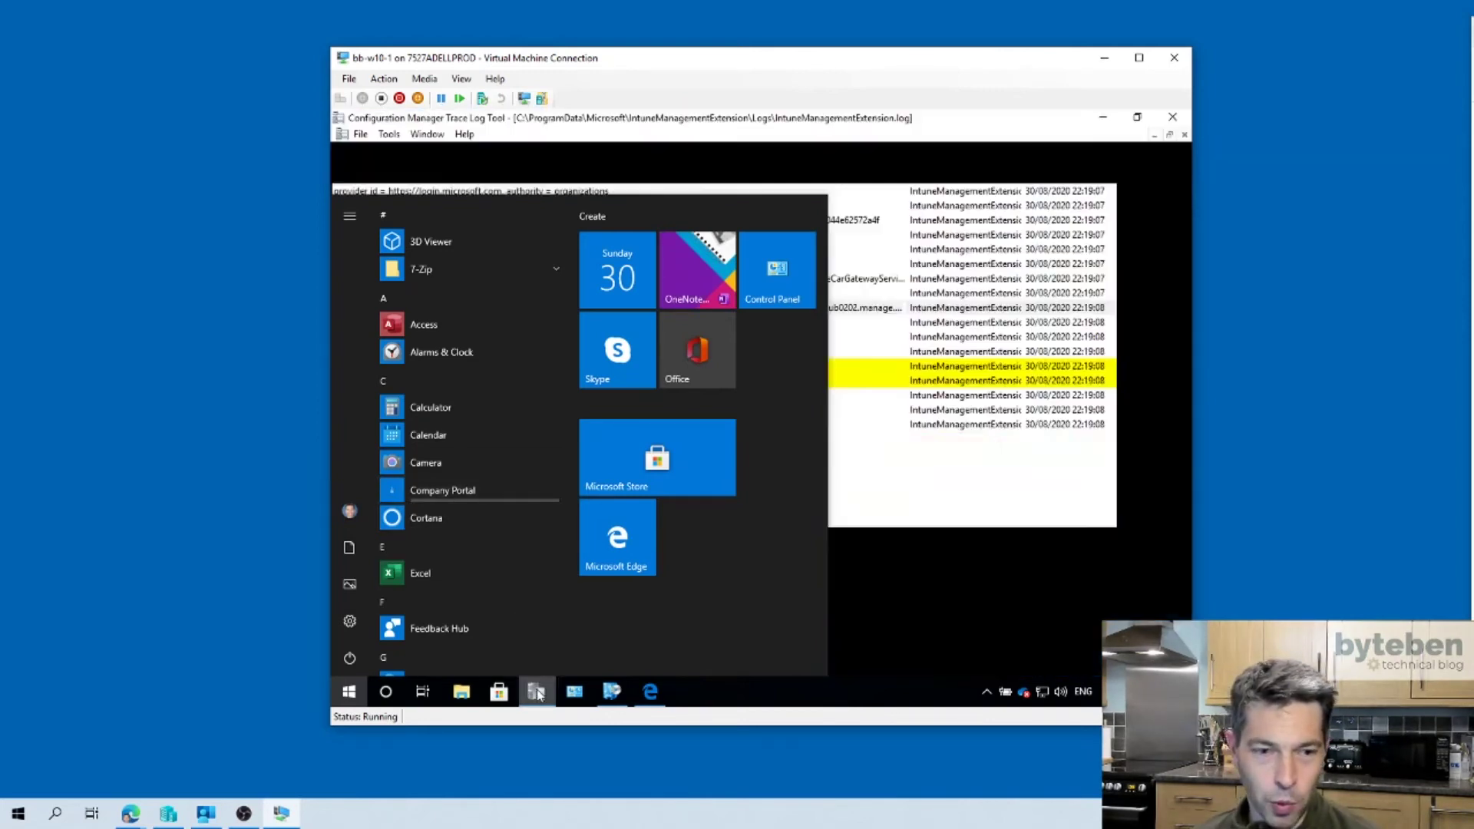
- Review the IntuneManagementExtension log down to its most recent entries, then minimize the log viewer
scroll(756, 461, down, 4)
scroll(758, 459, down, 15)
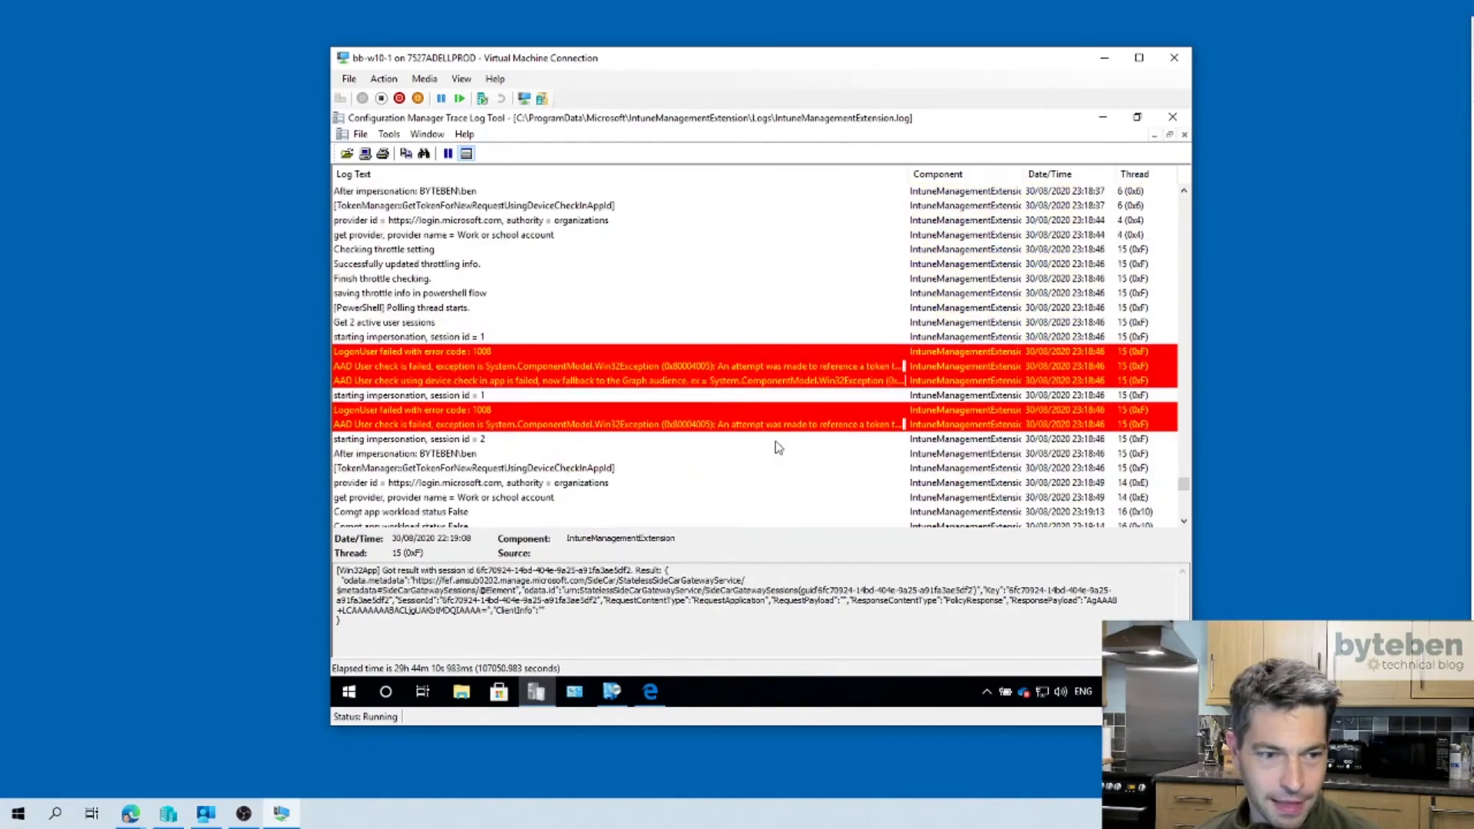
scroll(777, 453, down, 2)
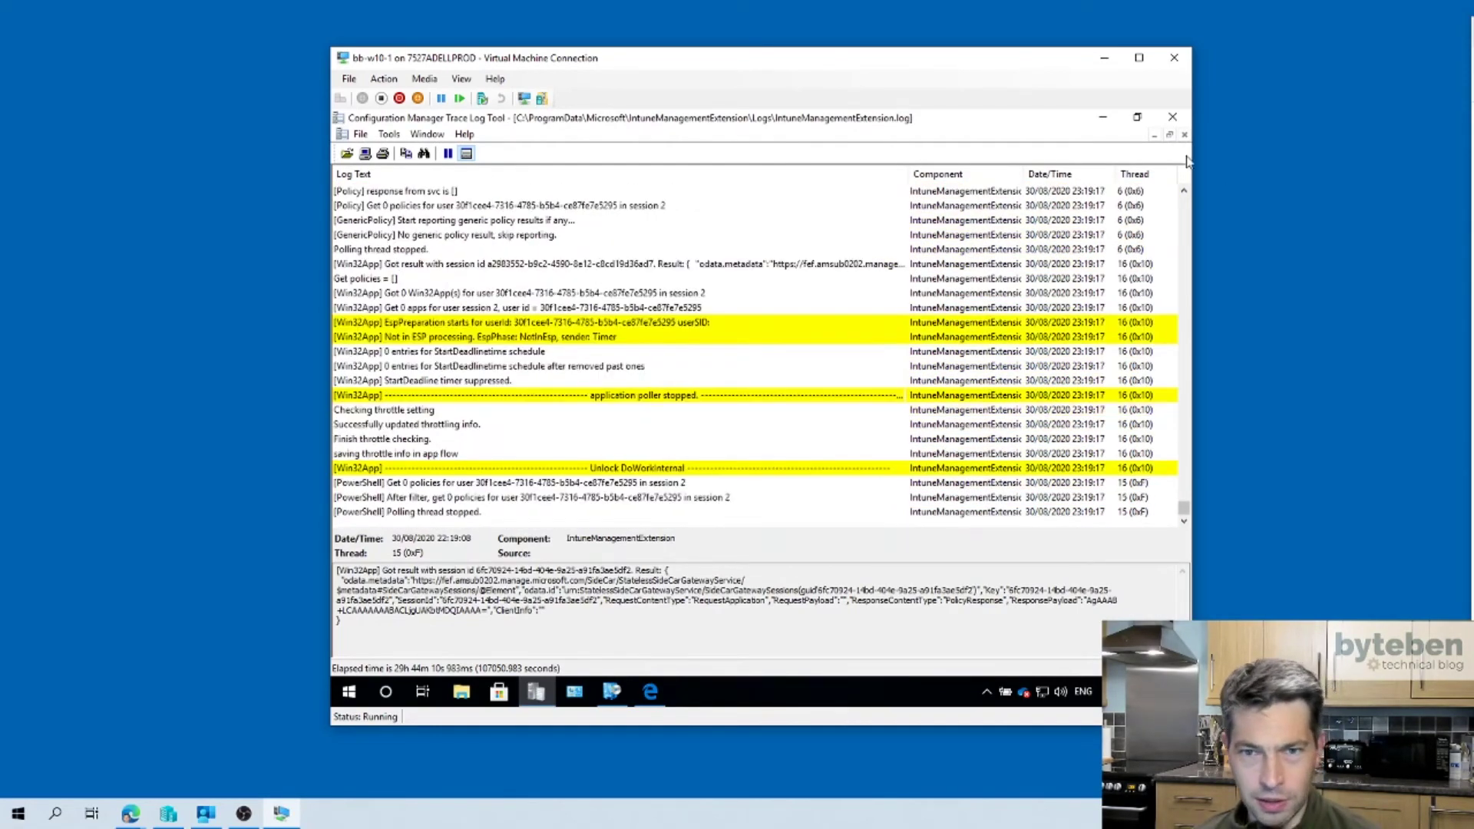
click(1102, 118)
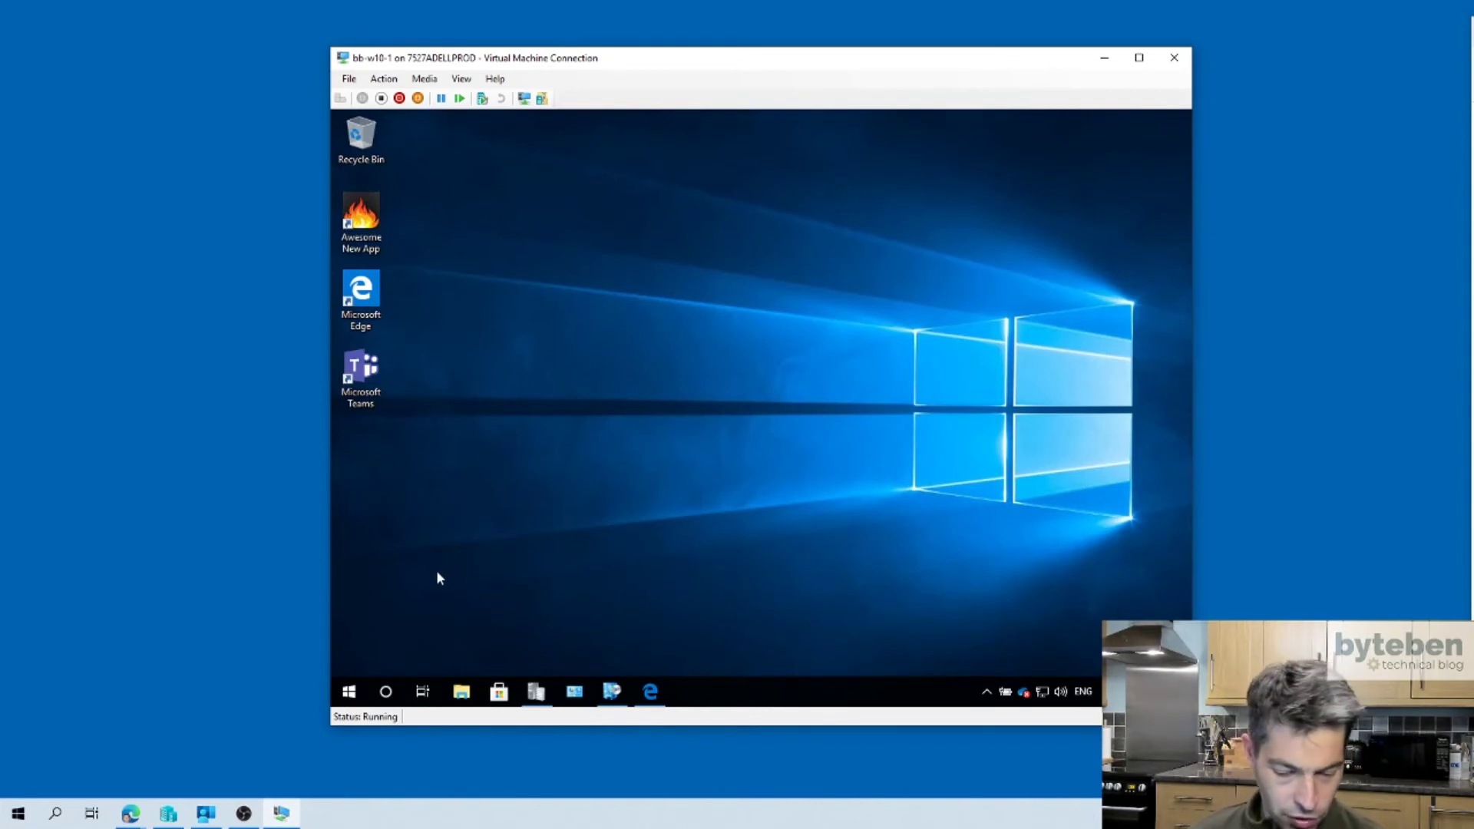
- Try to run the command wsconnect on the virtual machine
right_click(354, 698)
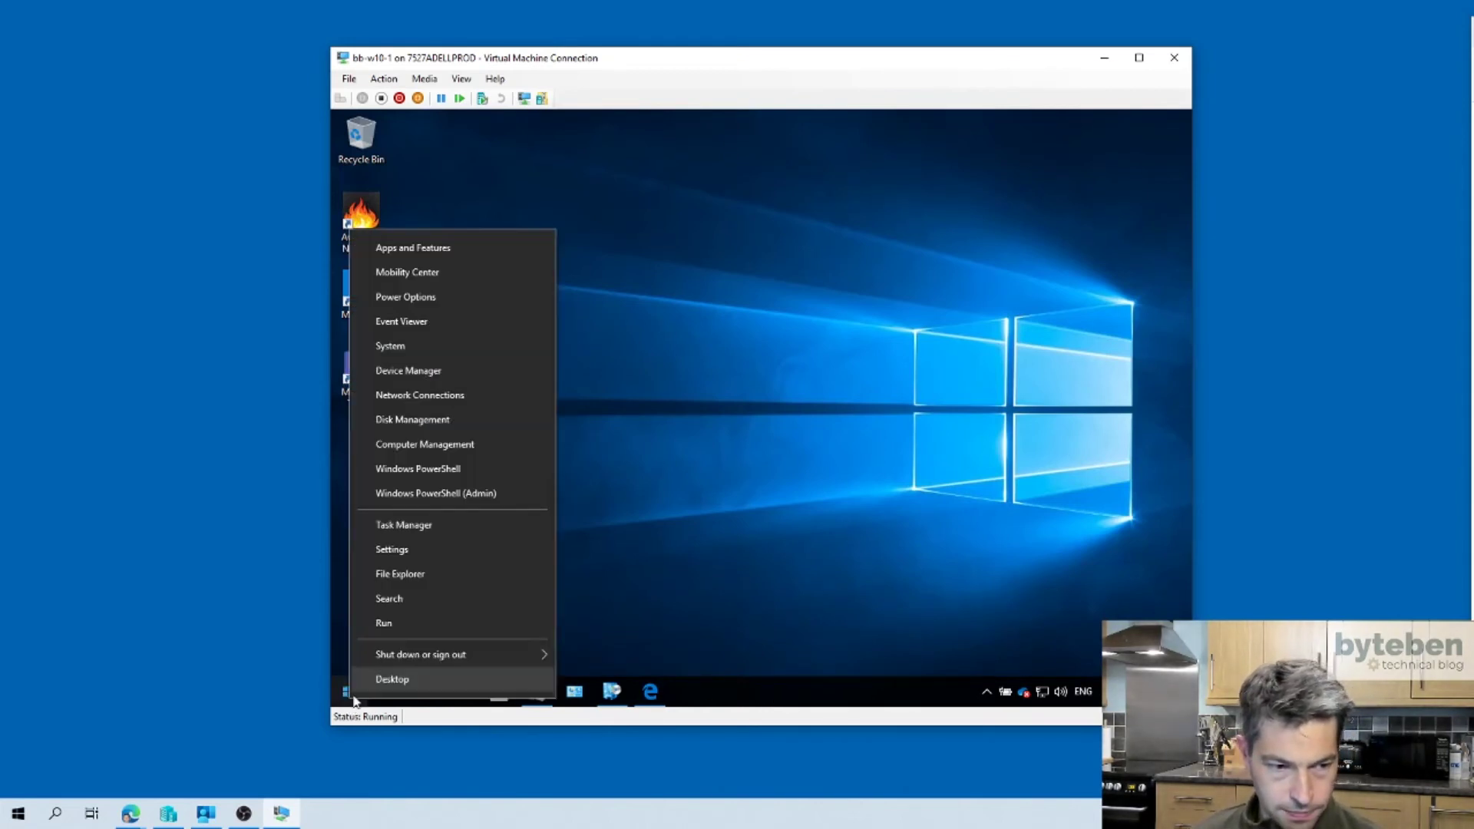
key(Escape)
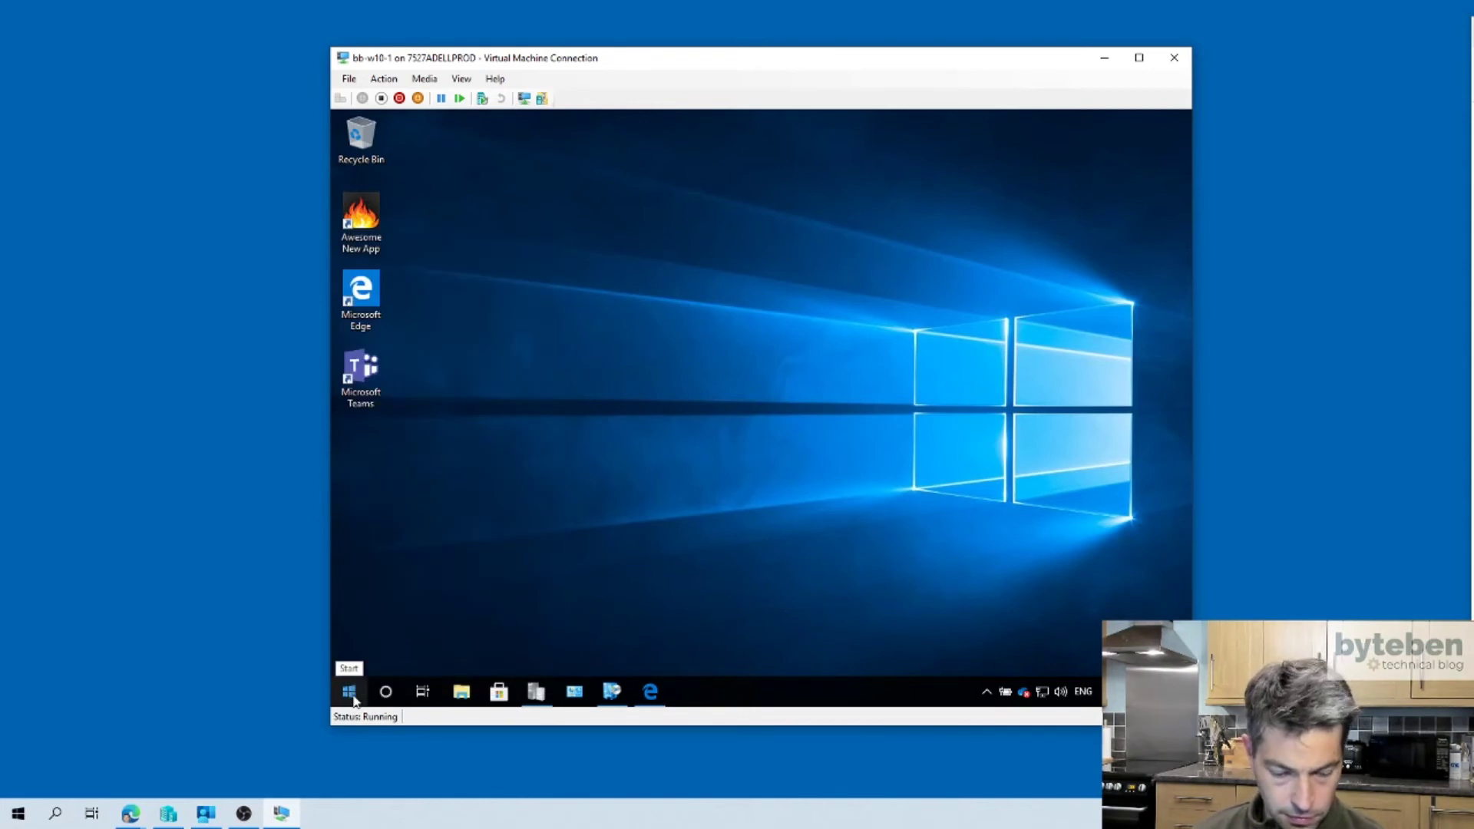
click(352, 697)
text(wsconnect)
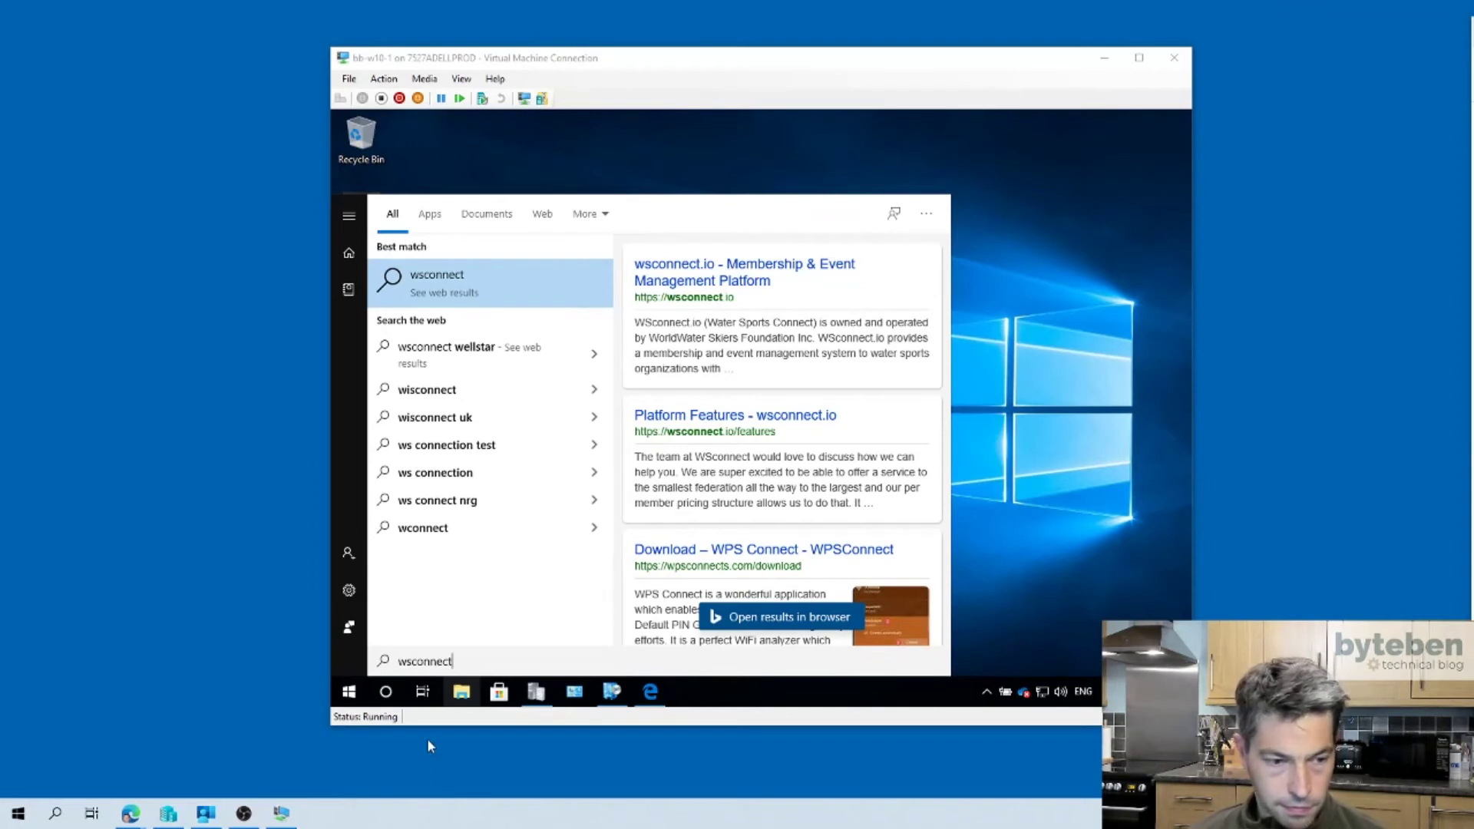
right_click(370, 693)
right_click(350, 690)
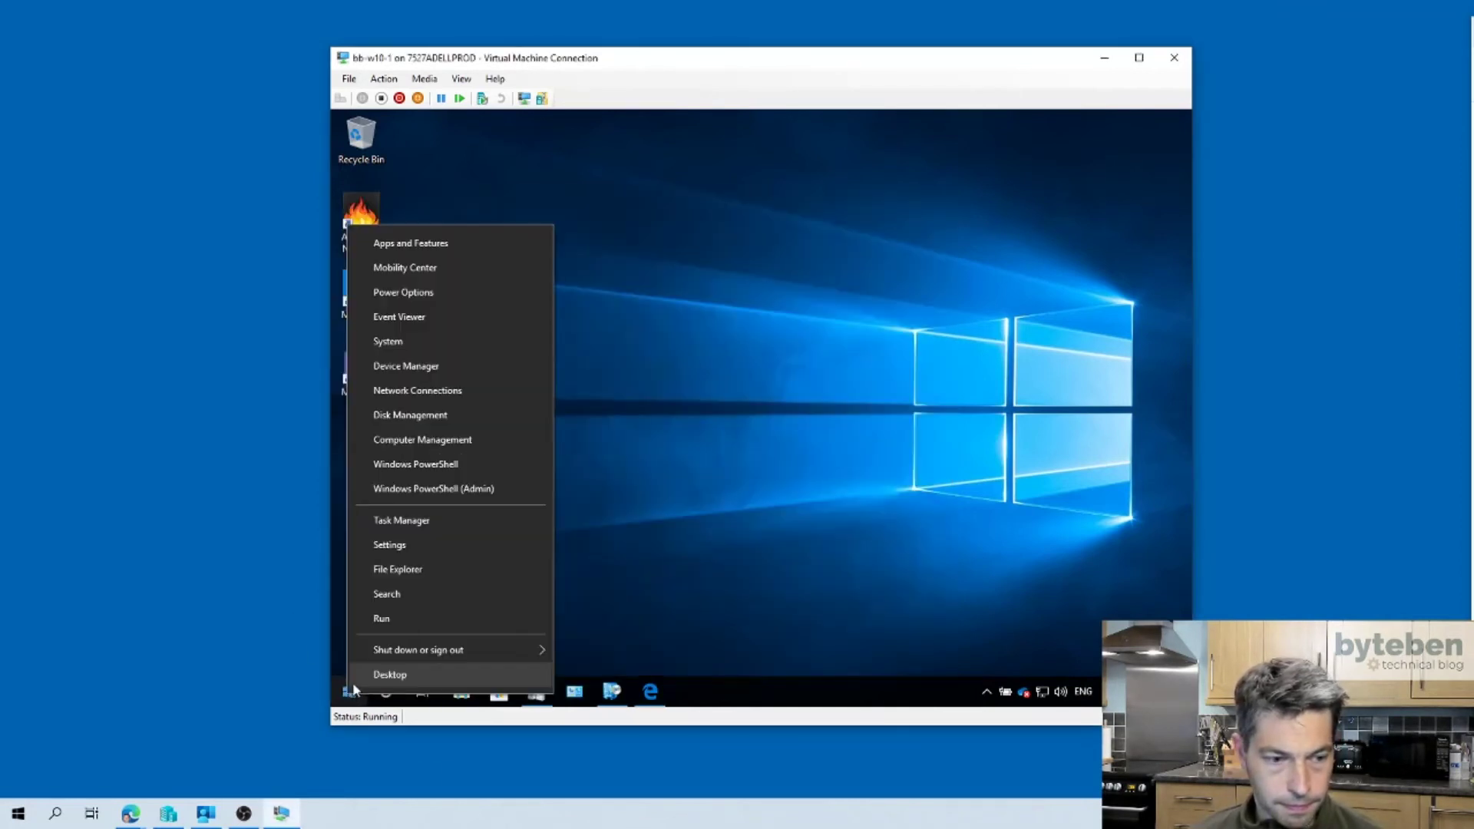
click(381, 618)
text(wsconnect)
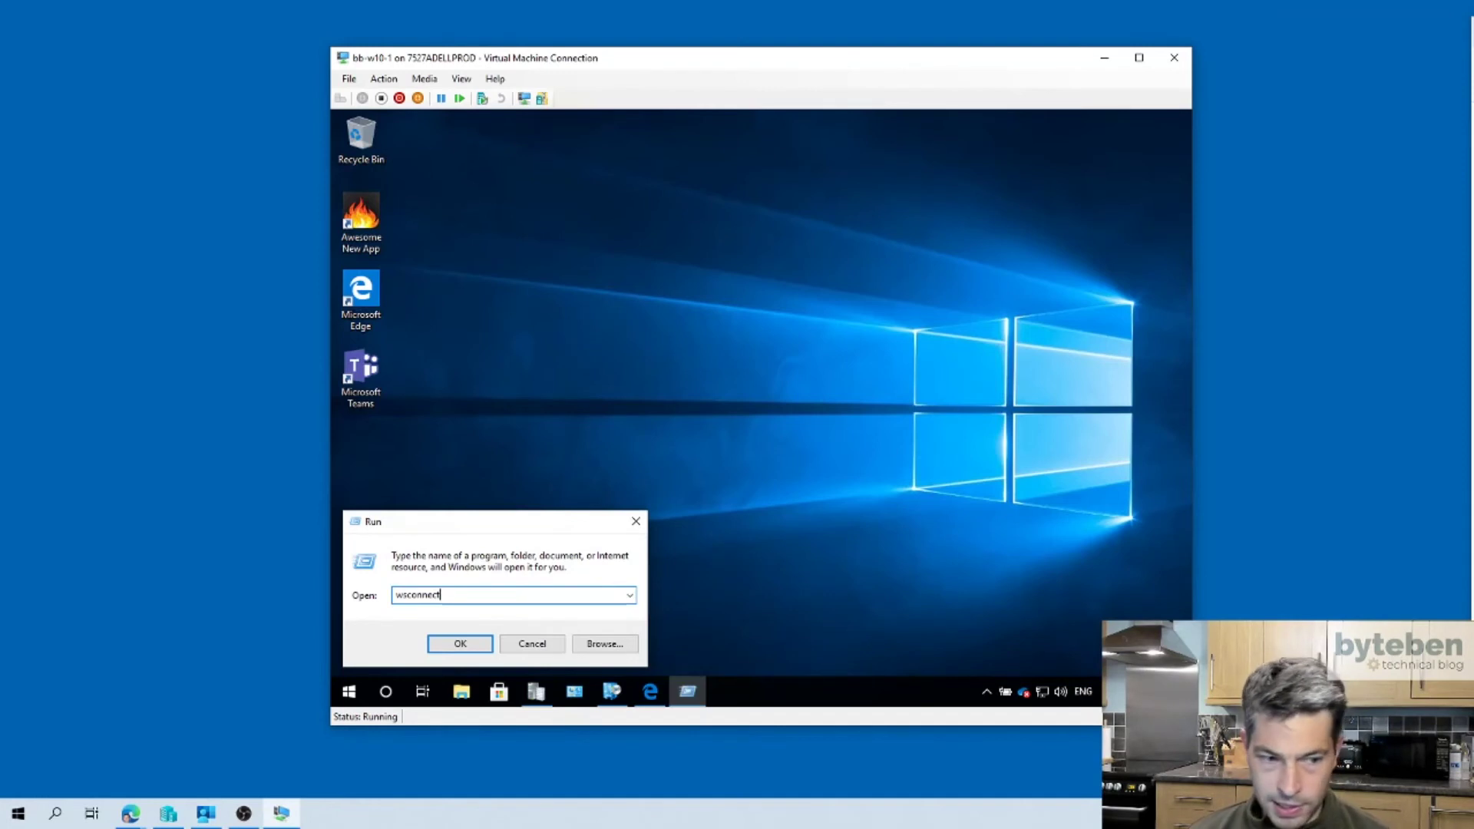
key(Return)
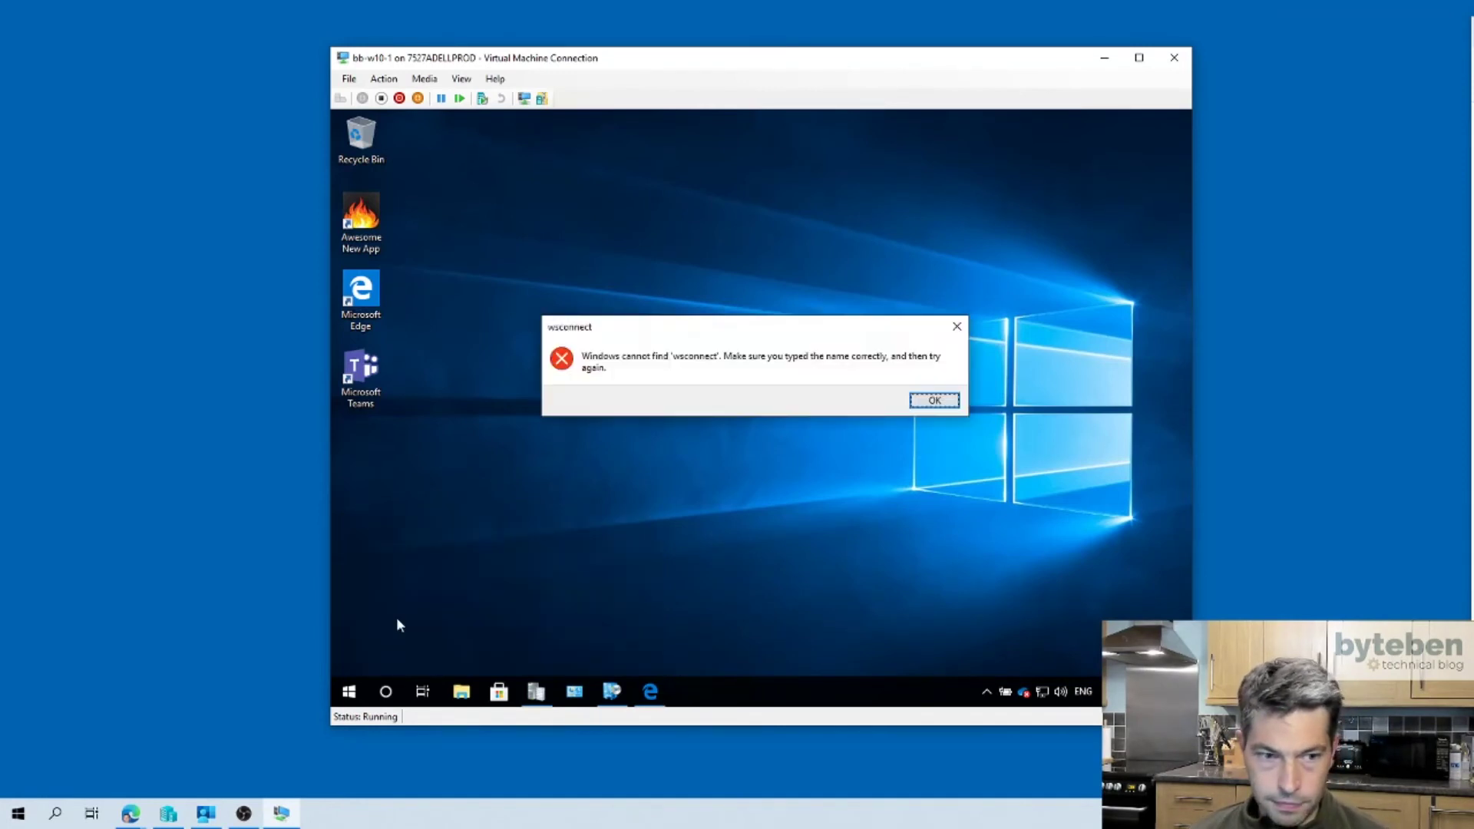
key(Return)
- Run wscollect to gather the Store logs and extract the resulting StoreLogs cab file into its own folder on the desktop with 7-Zip
text(wscollect)
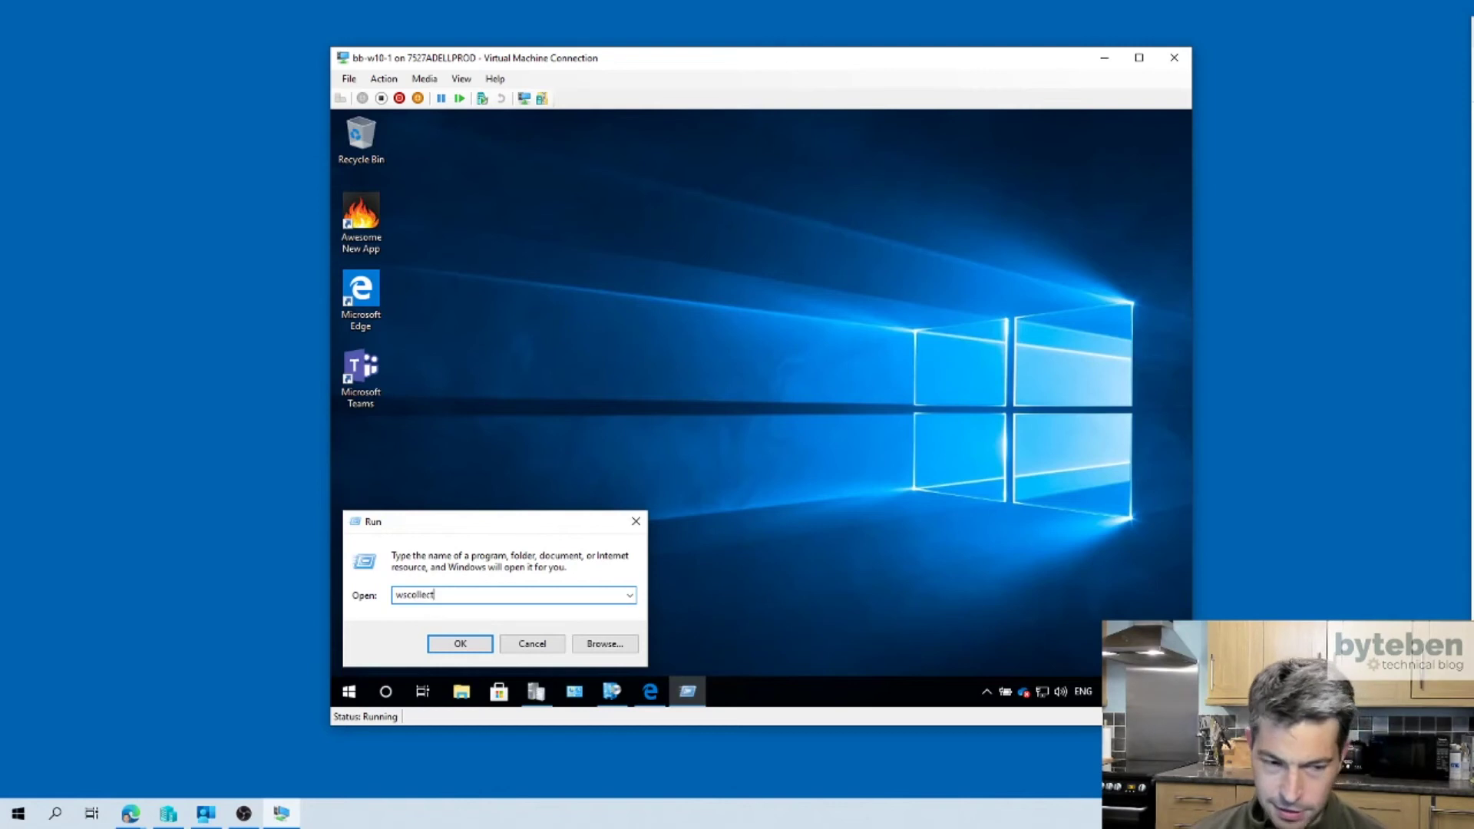
key(Return)
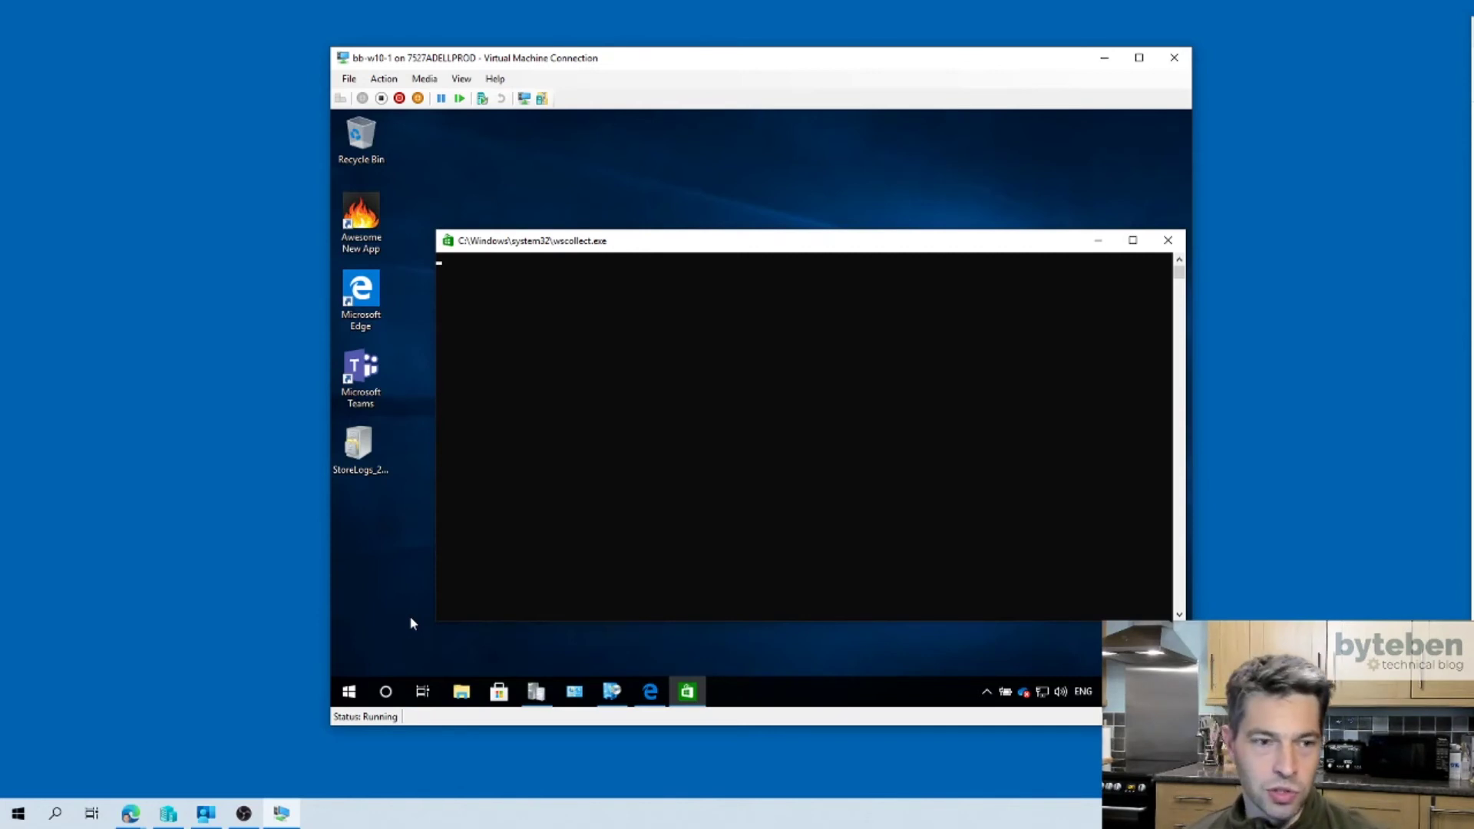
click(361, 460)
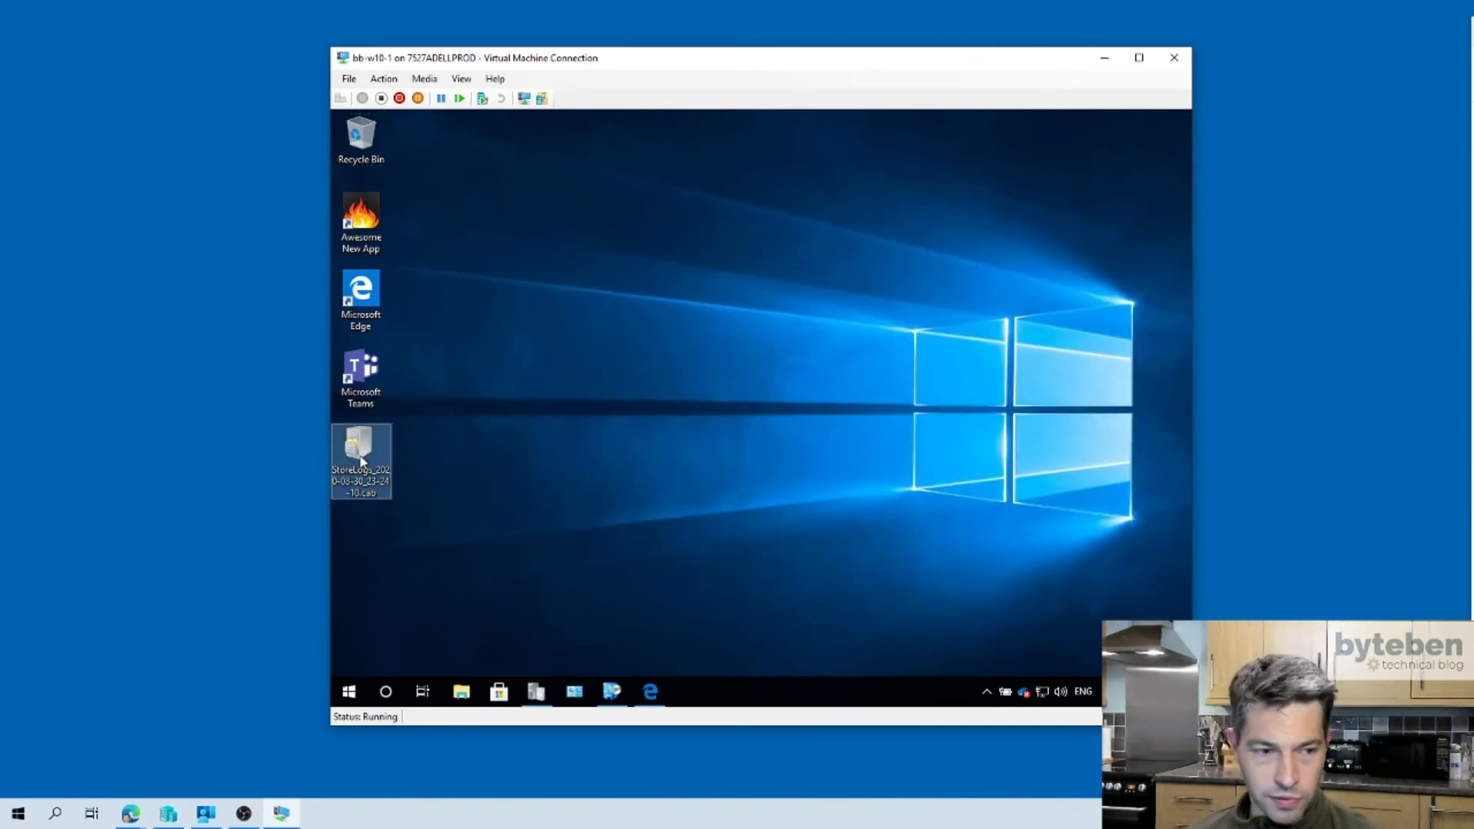
right_click(361, 462)
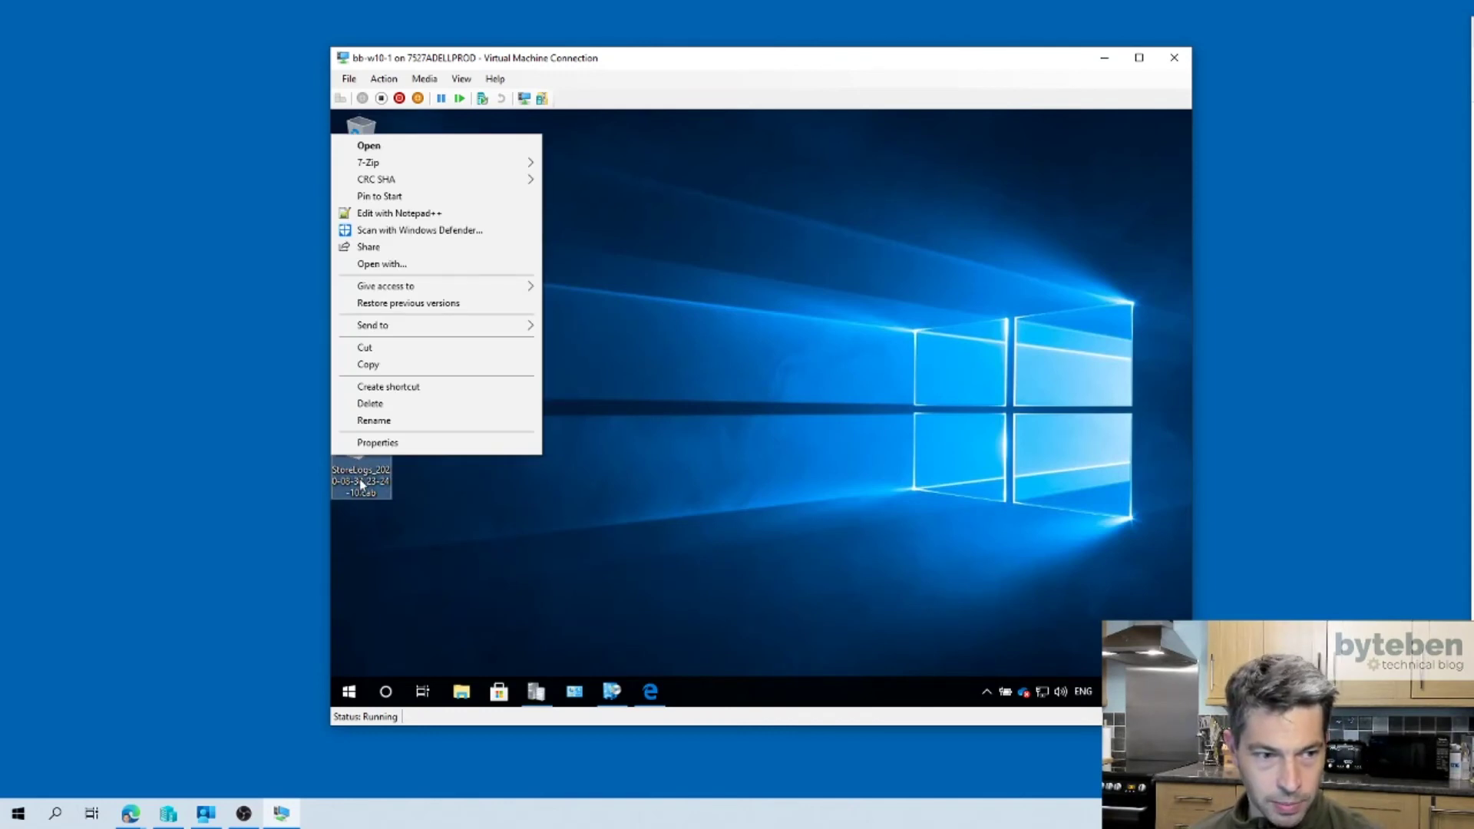
mouse_move(411, 162)
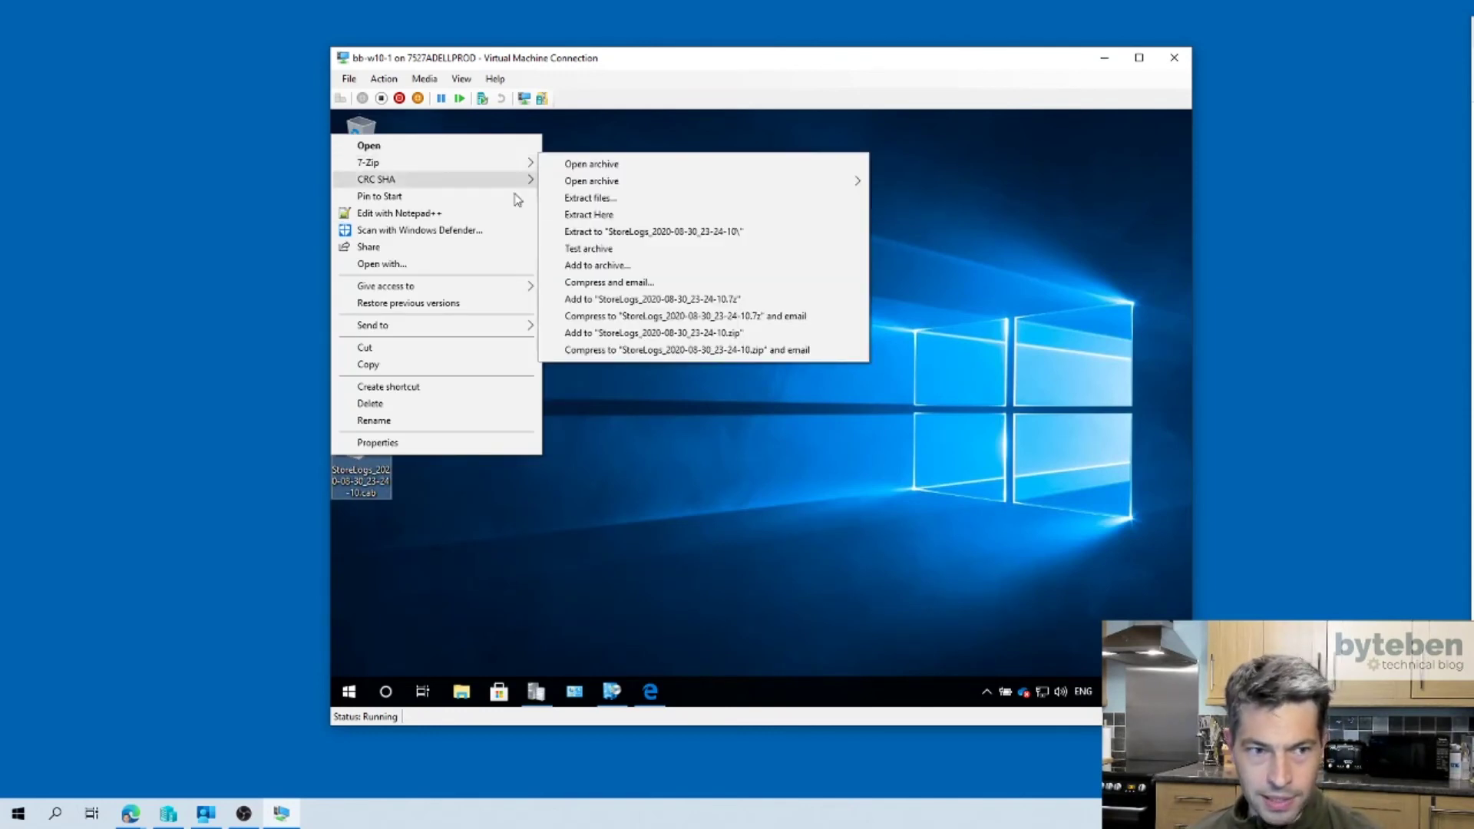
click(604, 234)
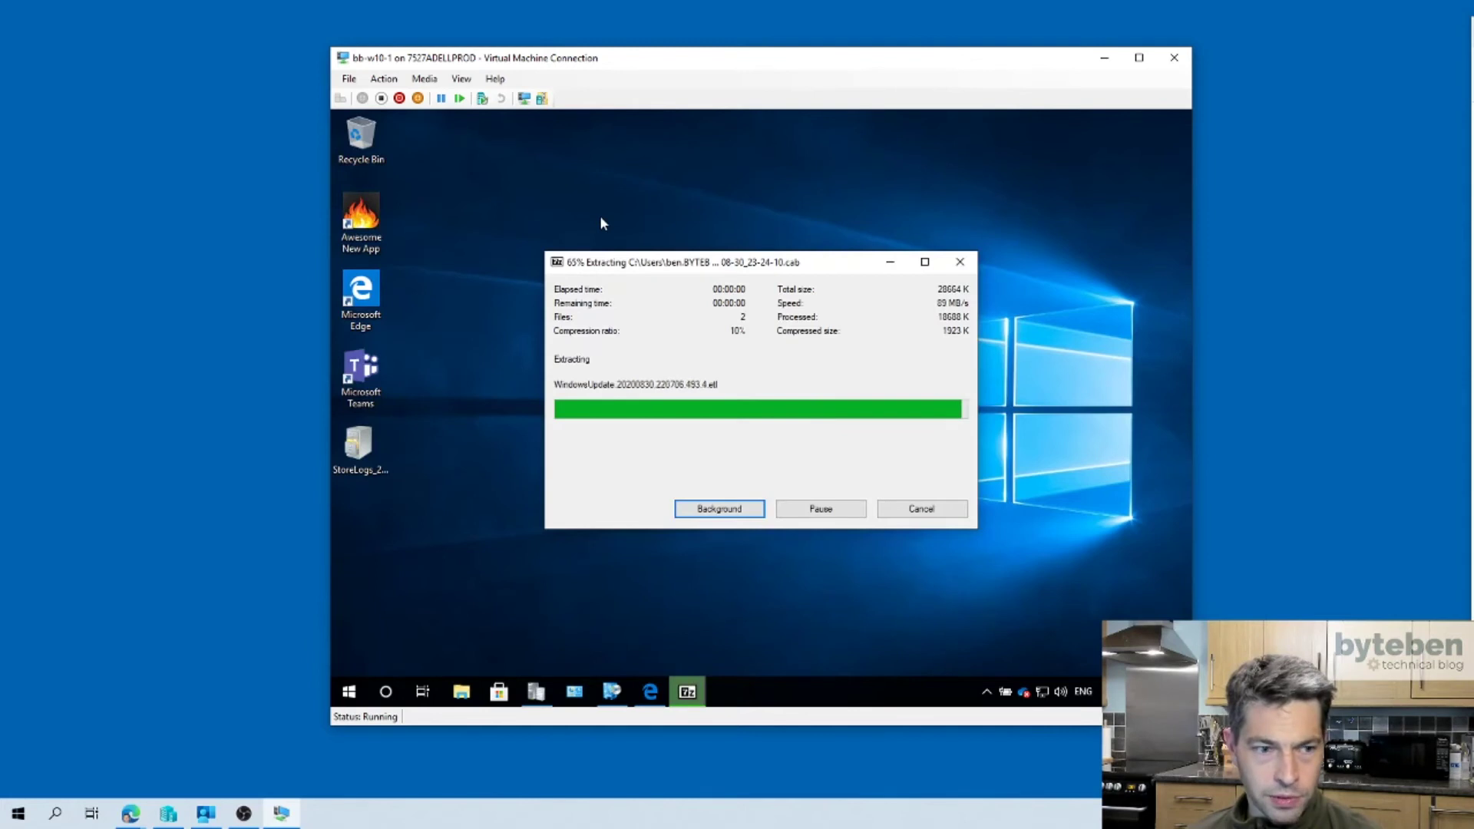
- Open the extracted StoreLogs folder and view ReportingEvents.log in a maximized log viewer
double_click(387, 532)
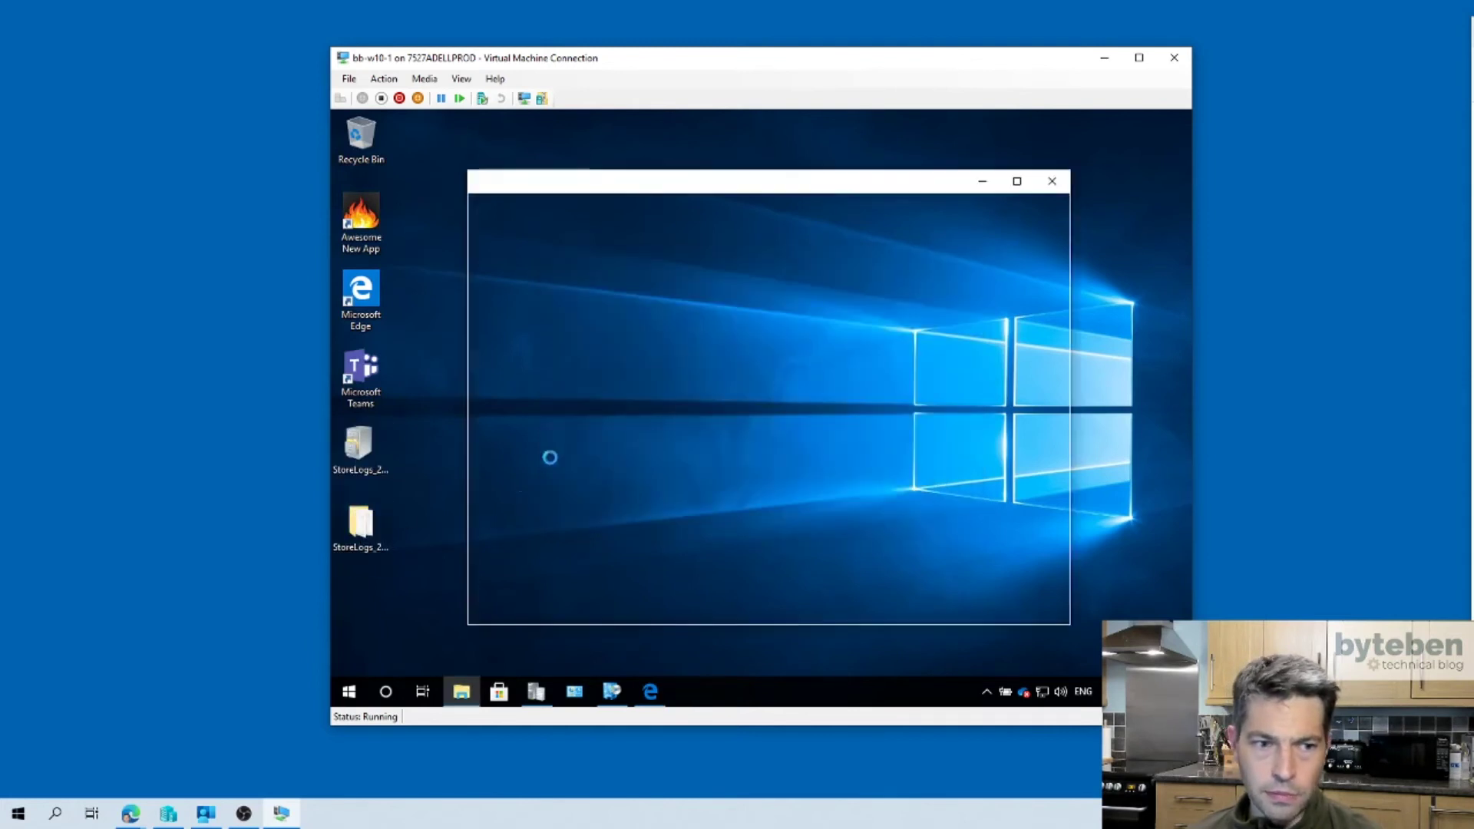
double_click(752, 191)
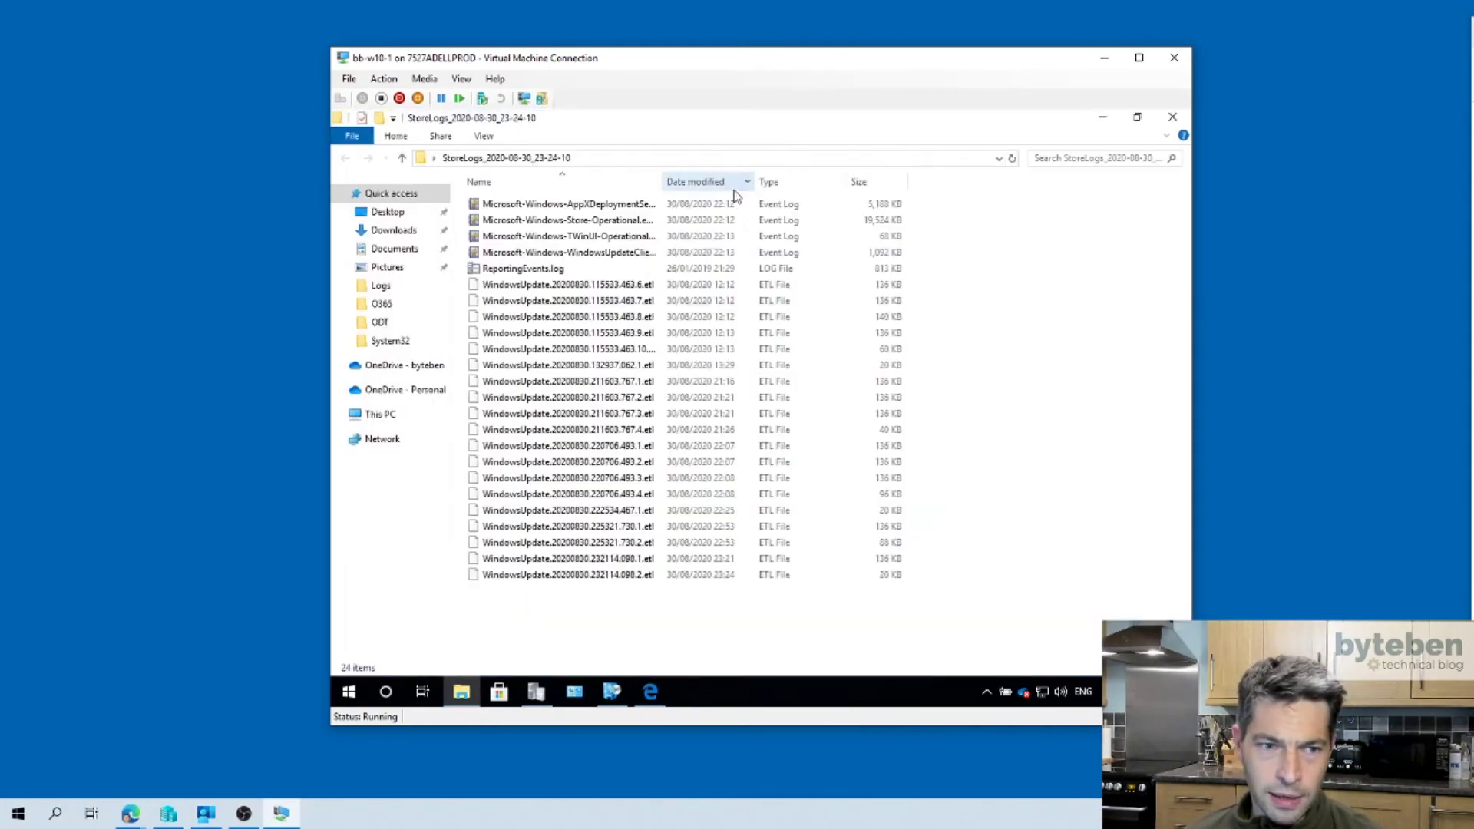
drag(660, 184, 679, 188)
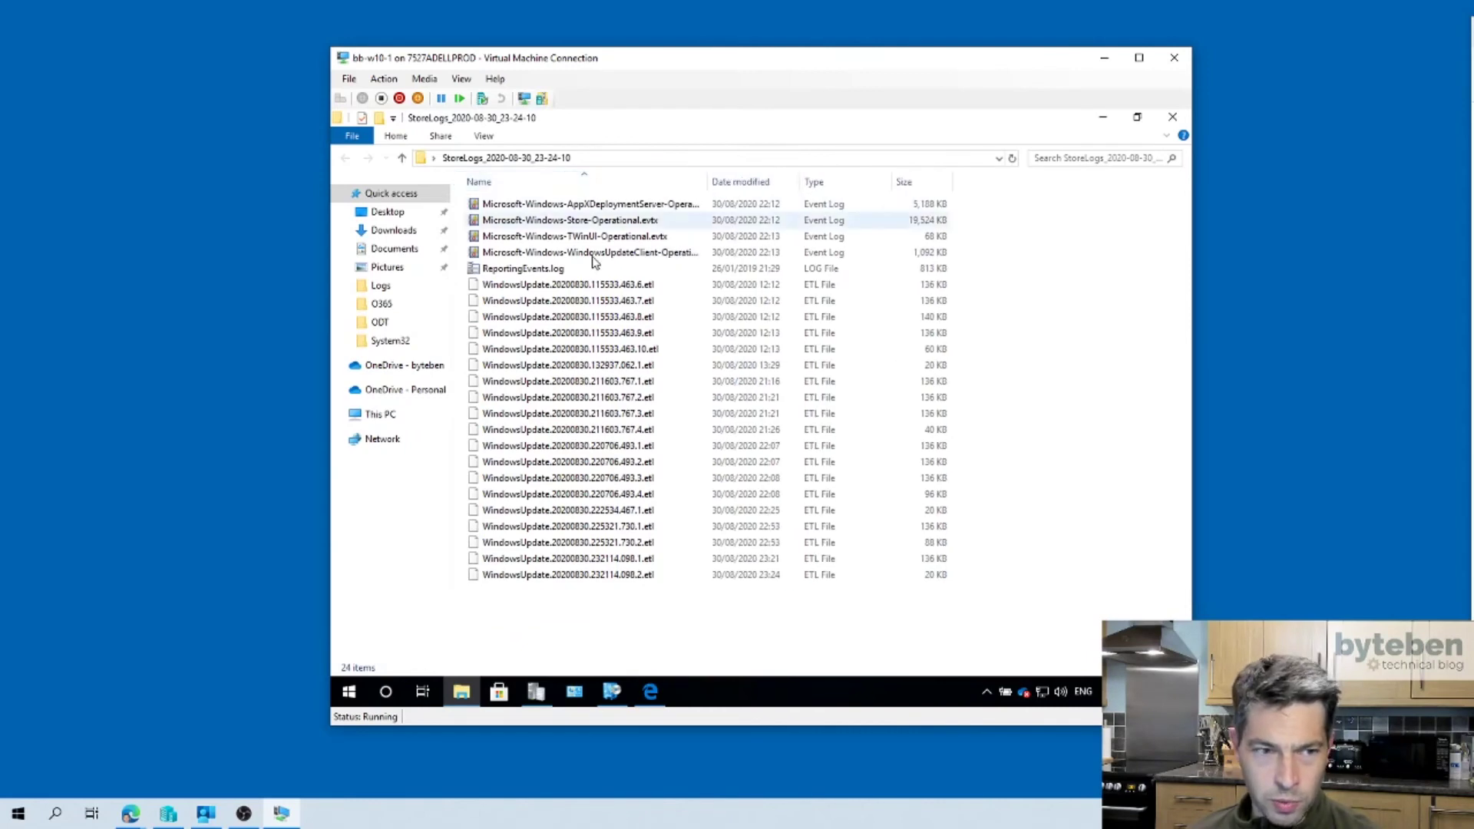
double_click(637, 267)
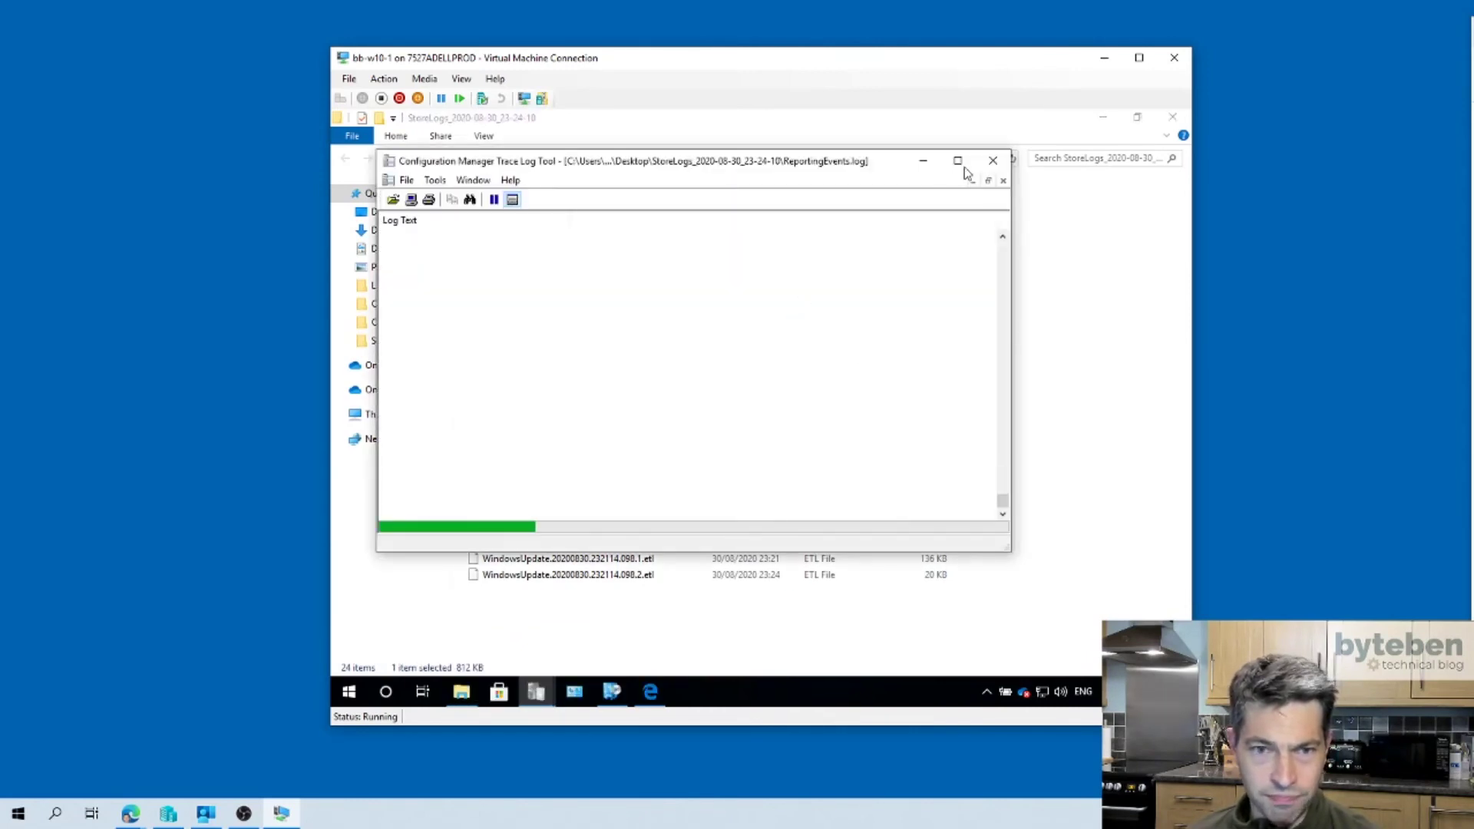
drag(683, 163, 759, 191)
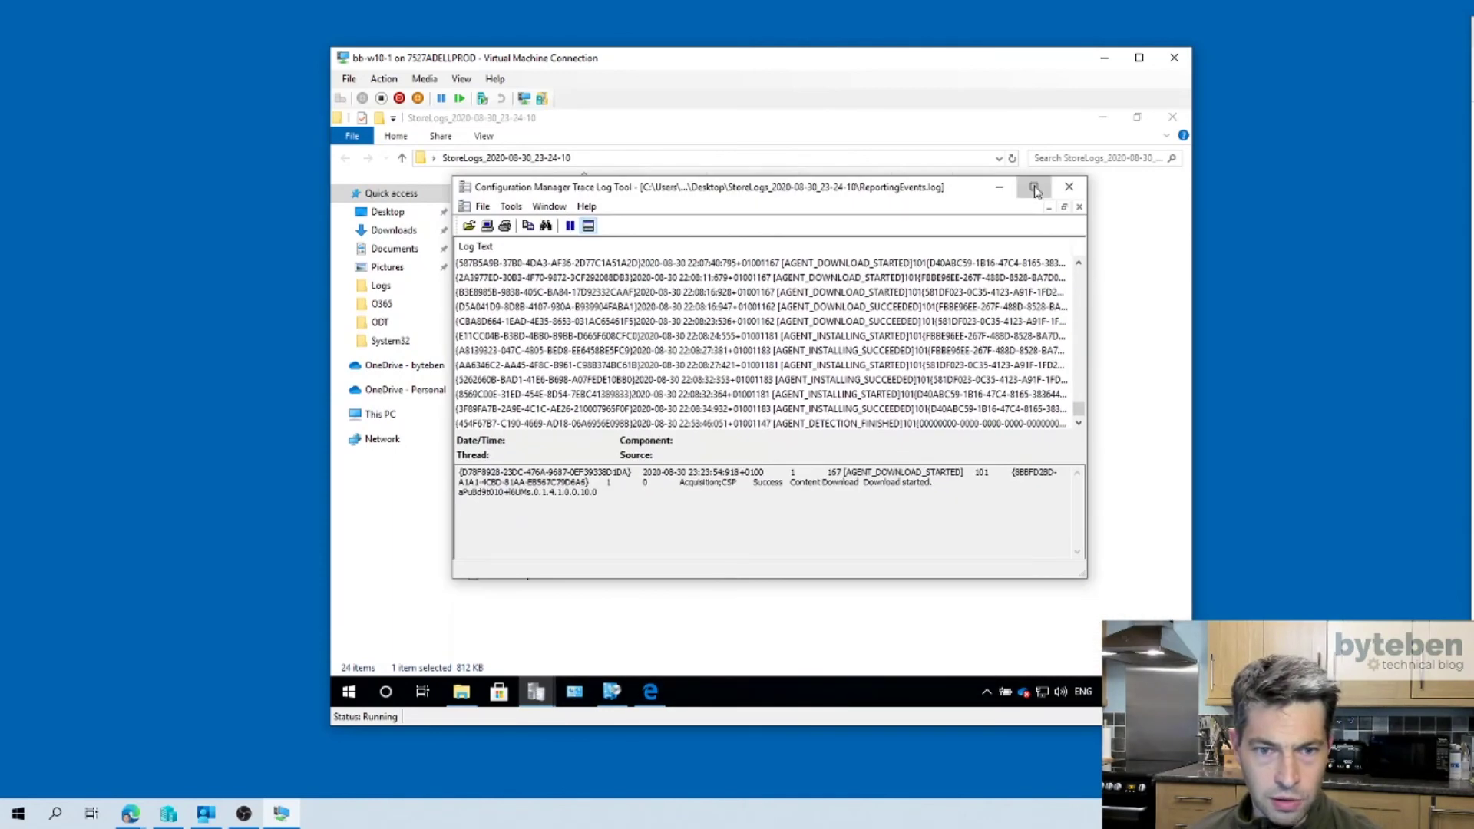
click(1033, 186)
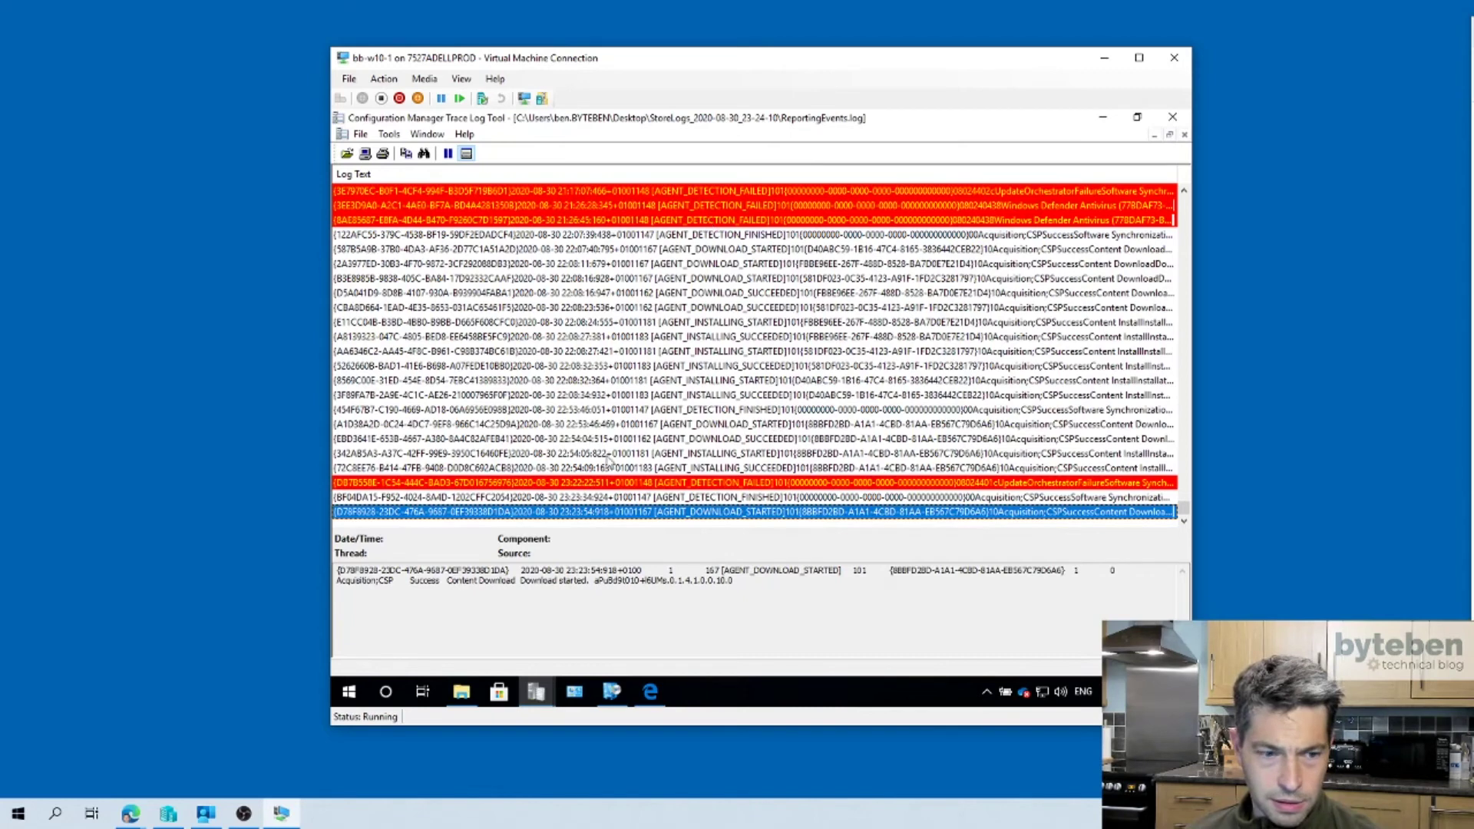
- Examine the Company Portal installation started and succeeded entries in ReportingEvents.log, and close the log and its folder
click(588, 500)
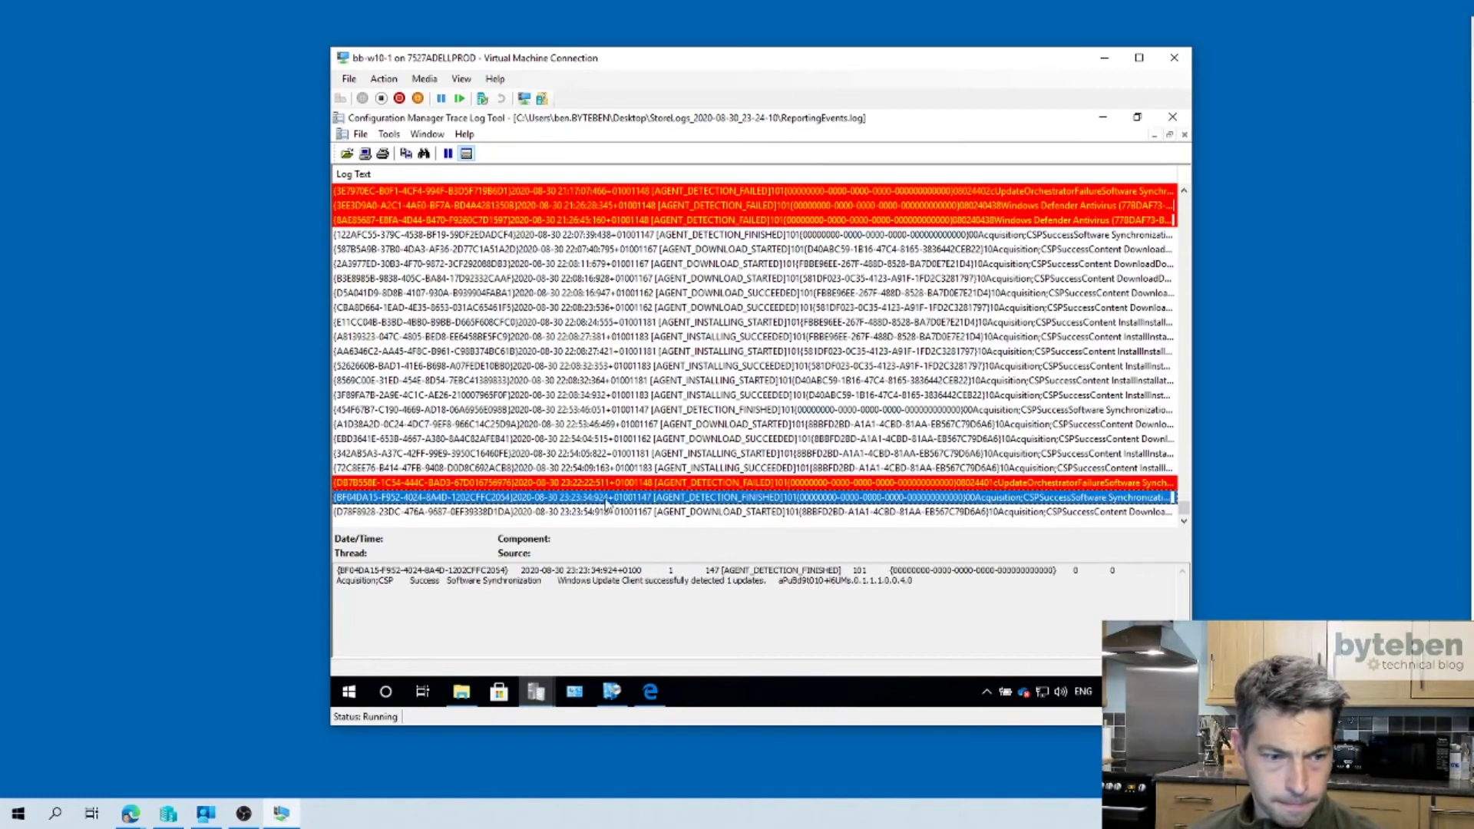
key(Up)
key(Up)
key(Up)
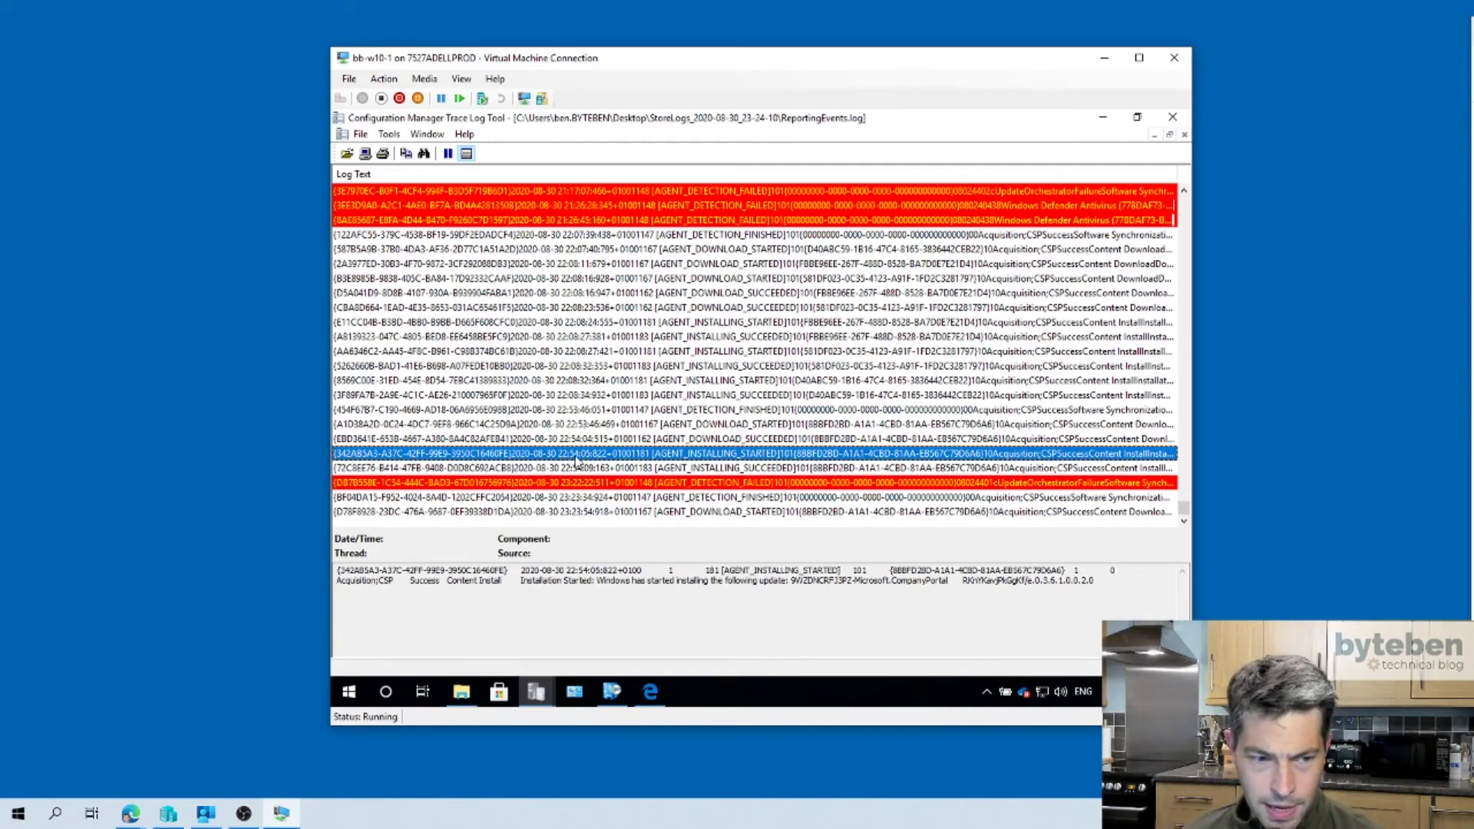
drag(522, 581, 949, 581)
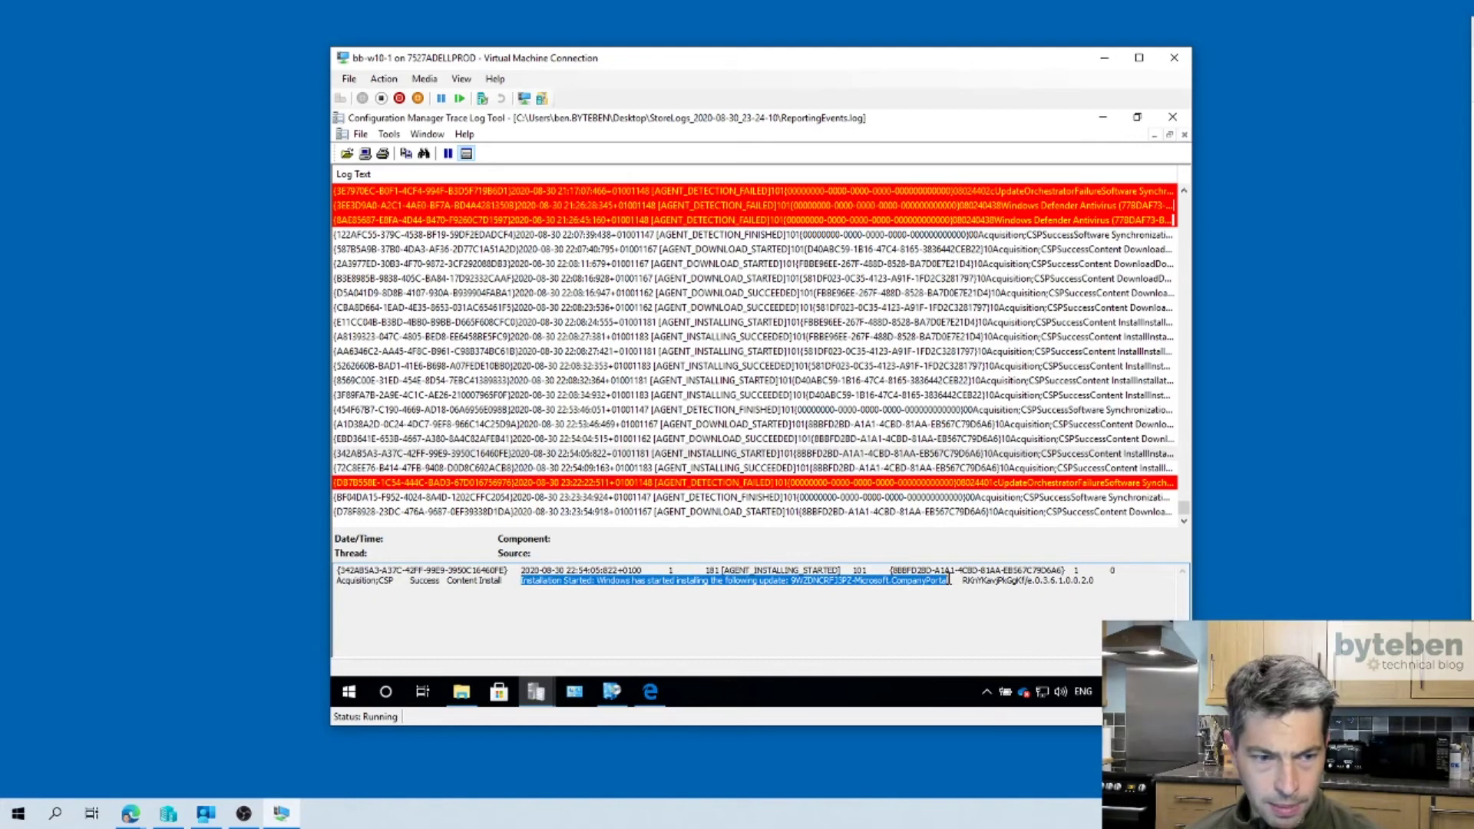
click(638, 469)
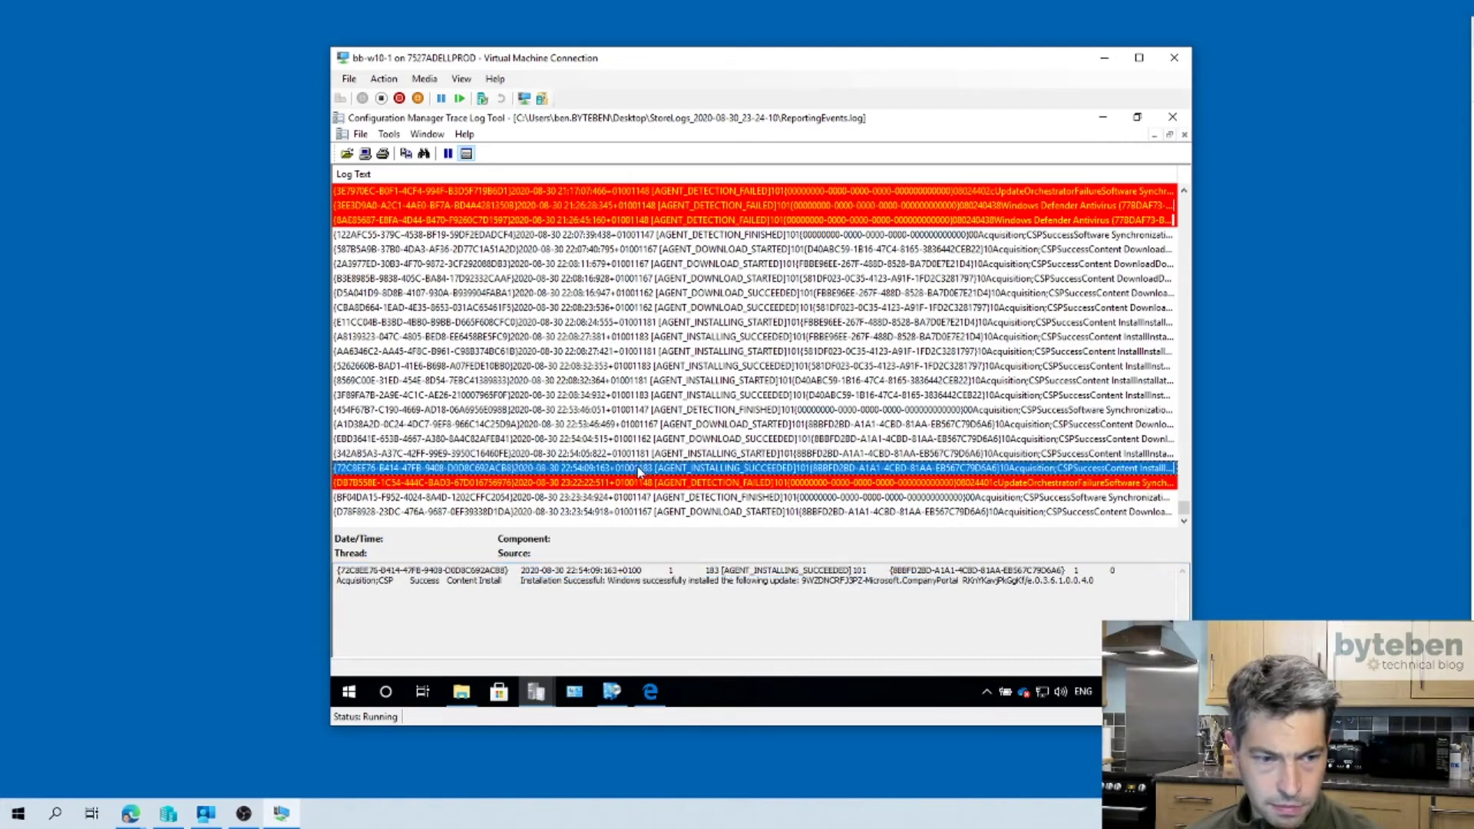
drag(518, 584, 963, 598)
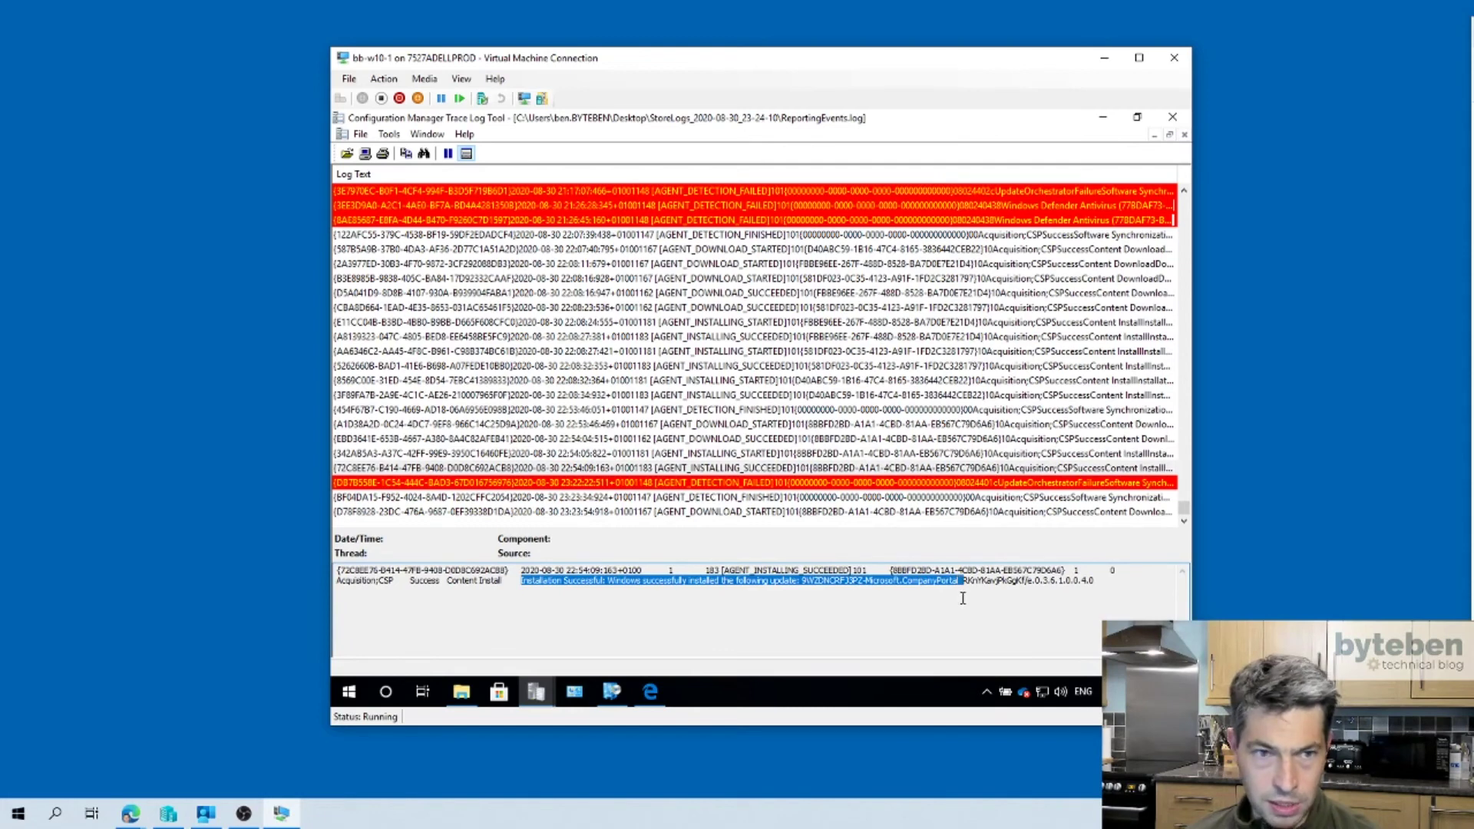
click(1173, 118)
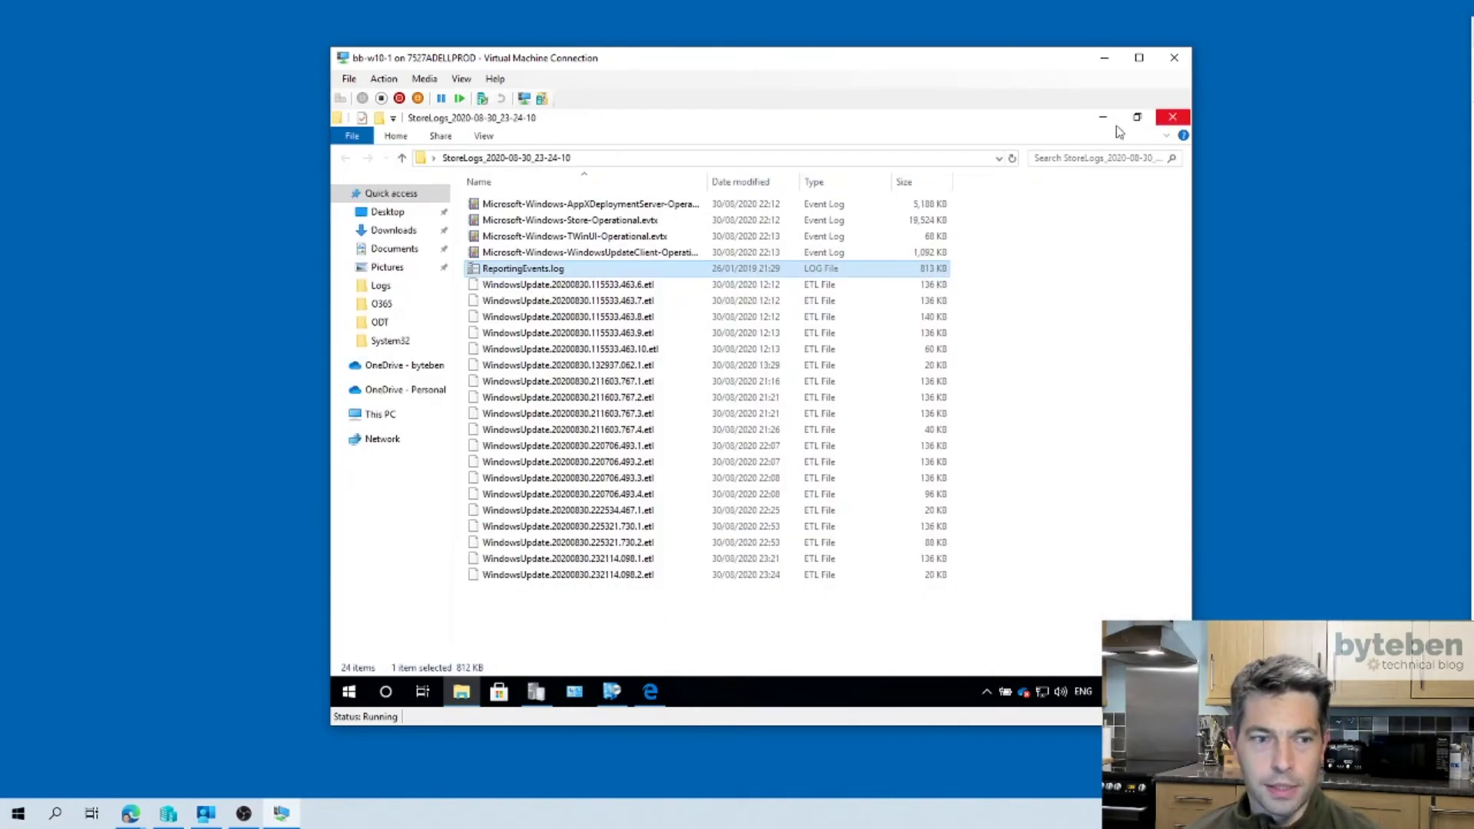
click(1173, 118)
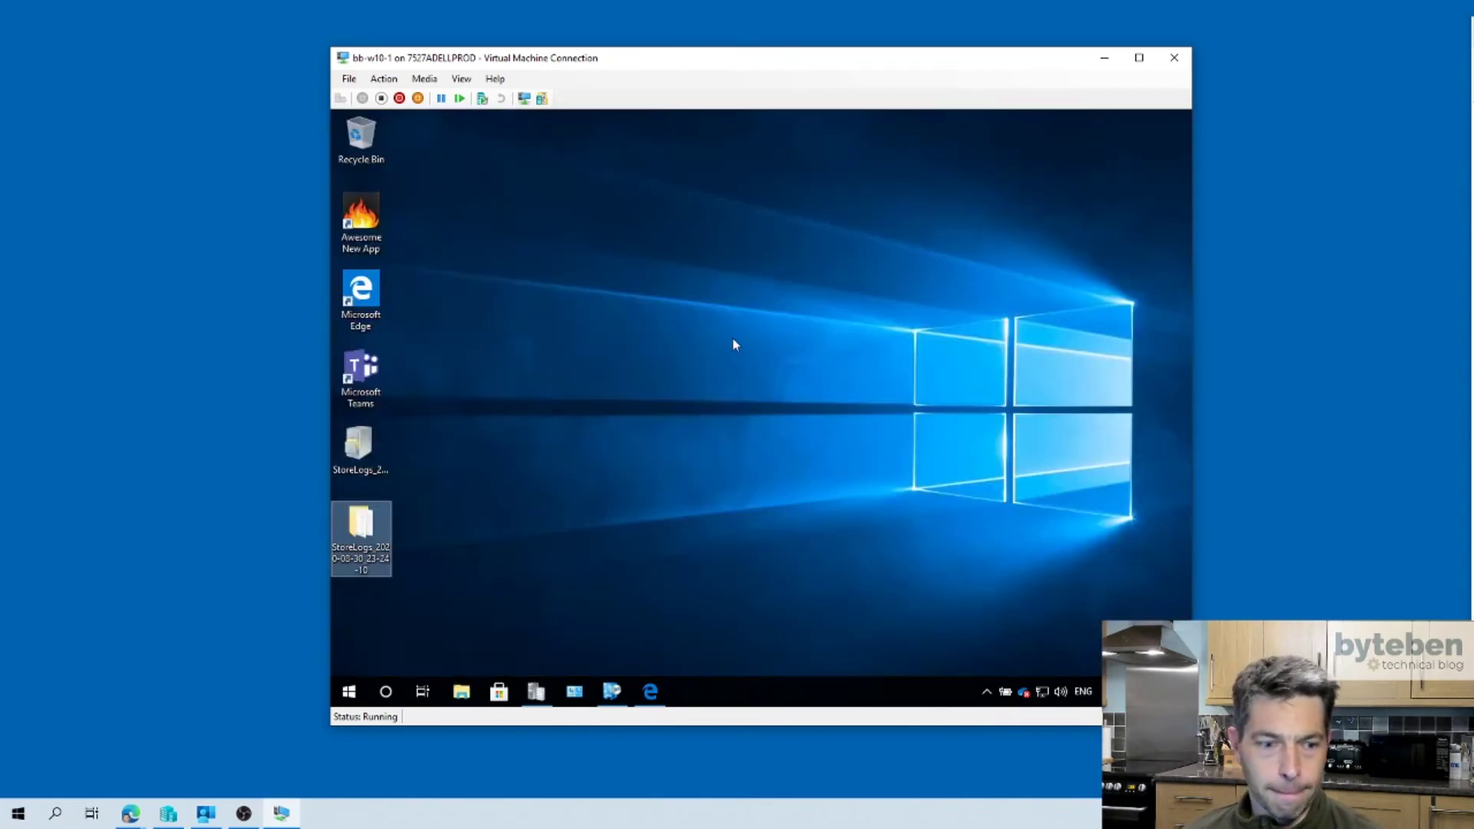
- Pin Company Portal to Start on the virtual machine and launch it from its new tile
click(355, 700)
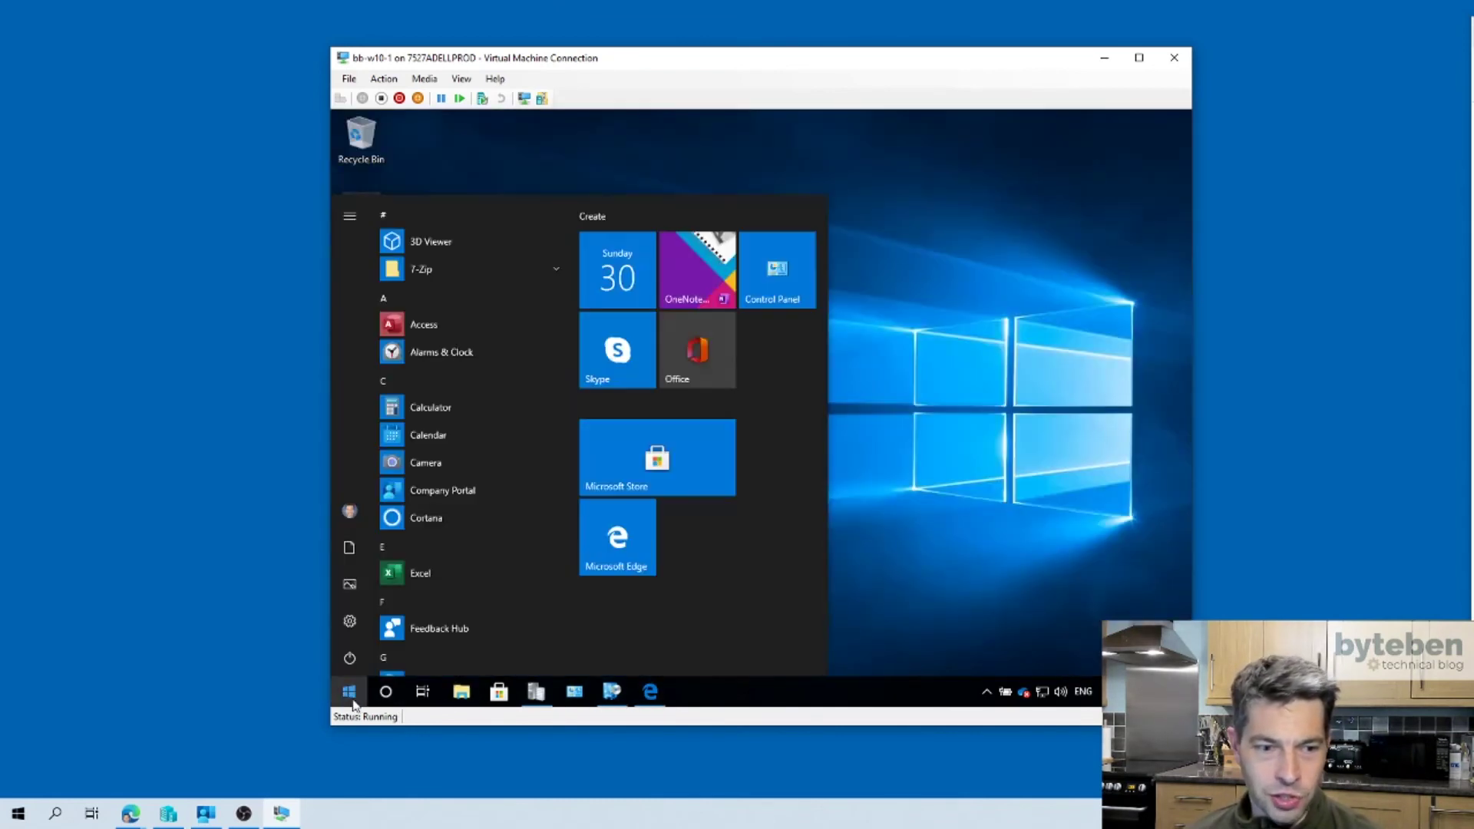
right_click(444, 490)
click(492, 511)
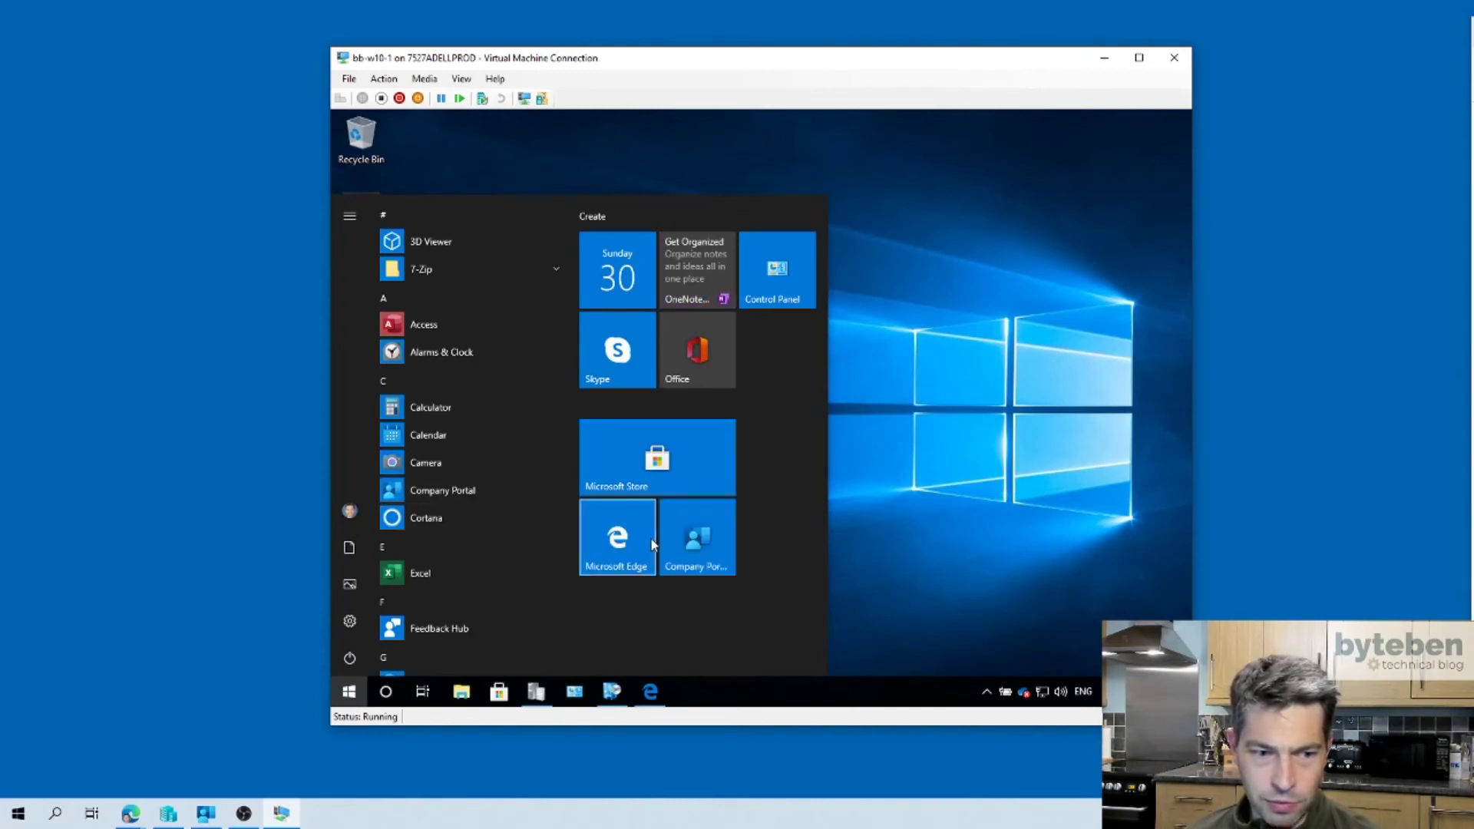
click(700, 572)
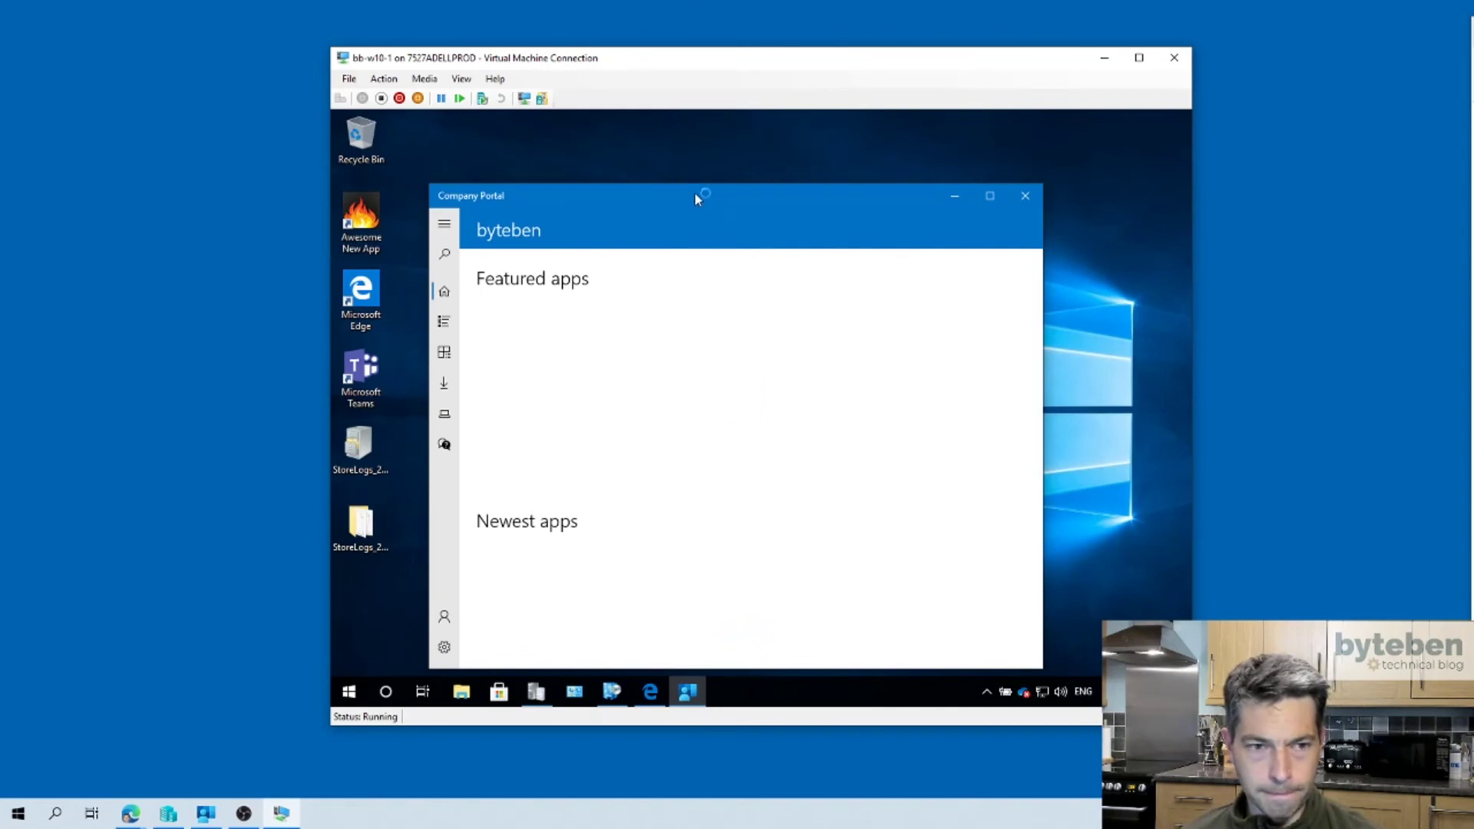
drag(696, 195, 703, 179)
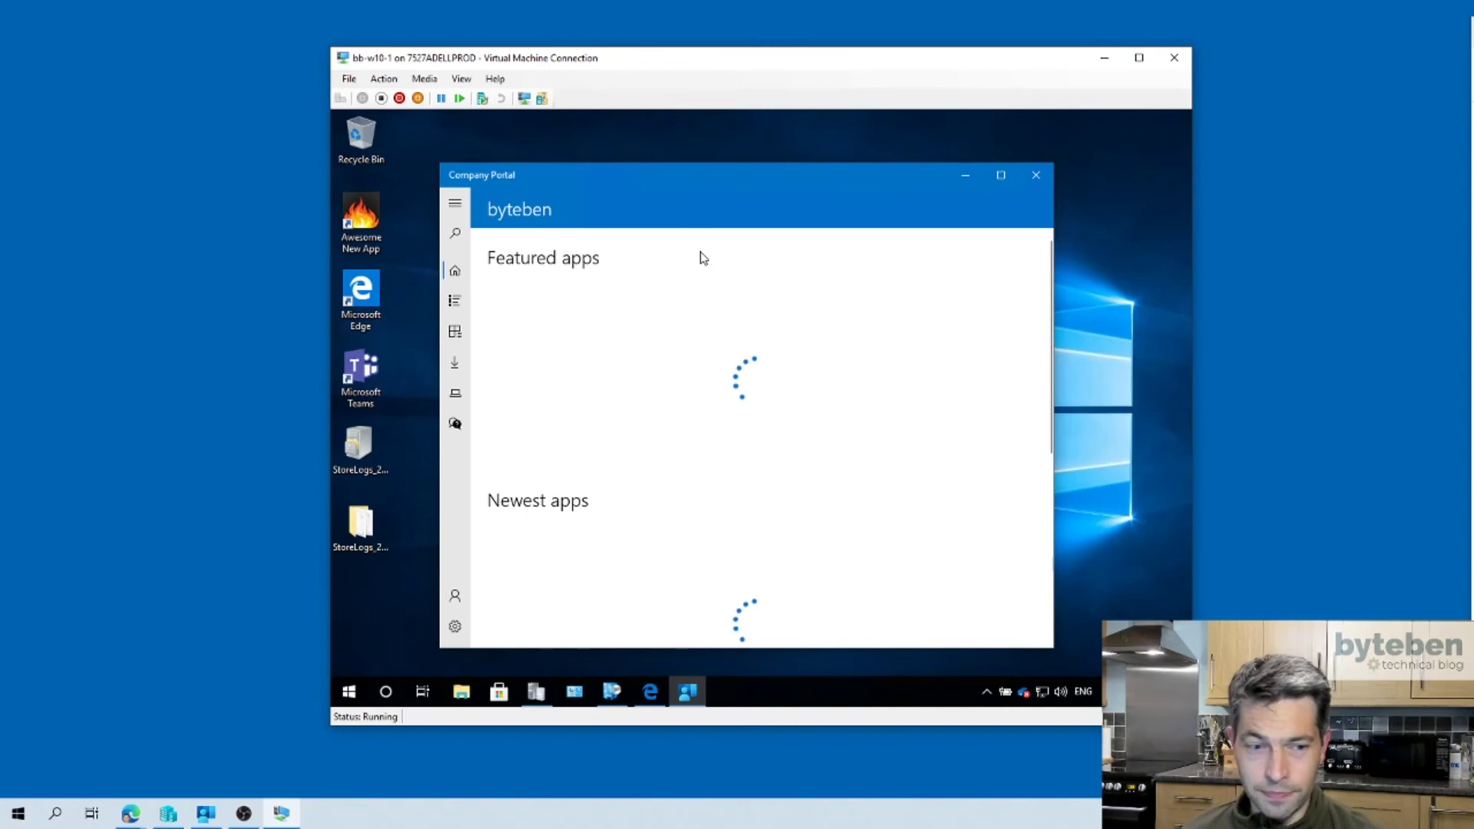
- Check the app version in Company Portal's settings, then return to its home page and maximize the window to view the available apps
click(454, 635)
scroll(627, 574, down, 5)
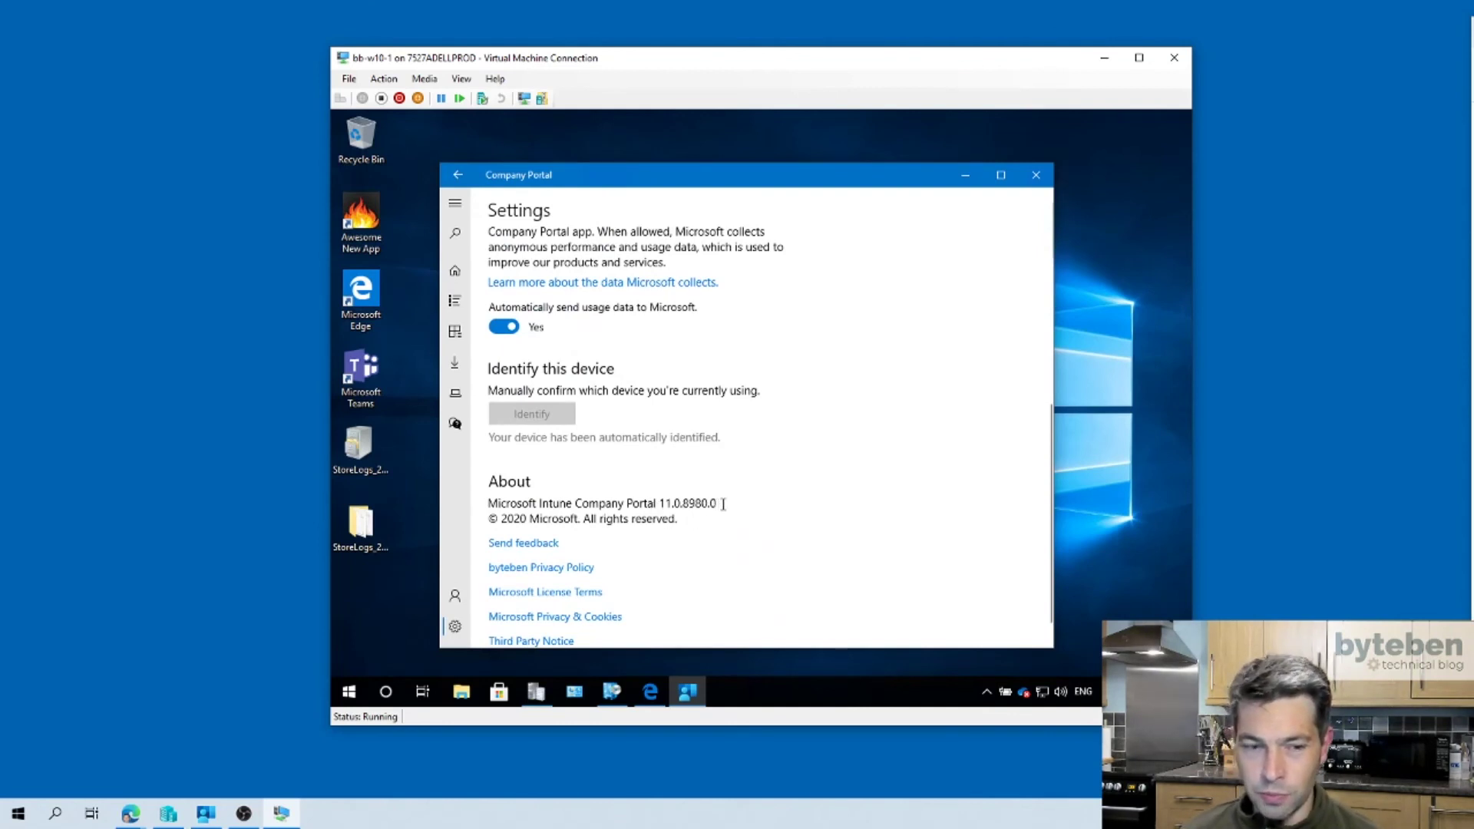
click(454, 273)
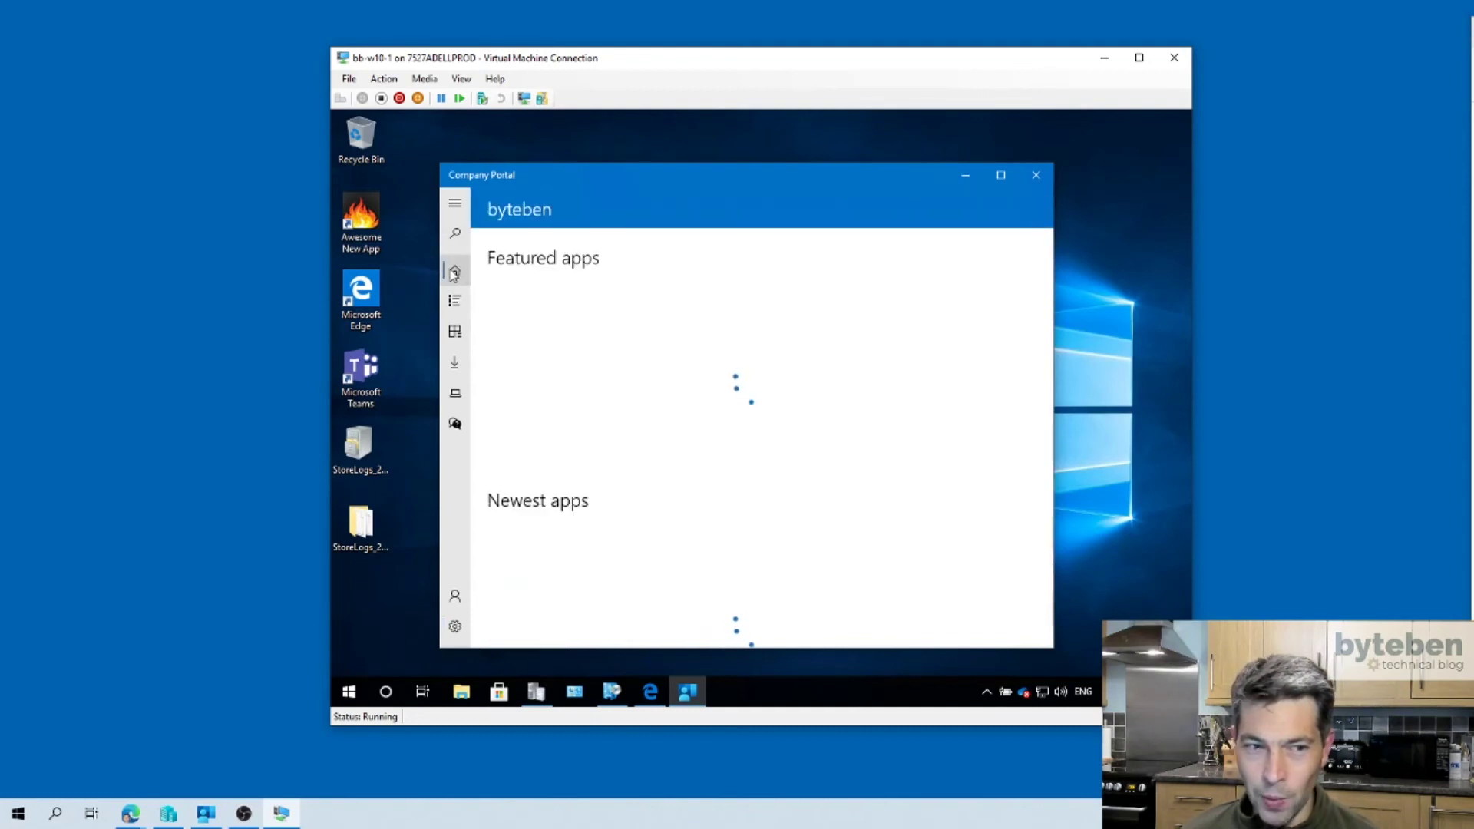
click(1001, 176)
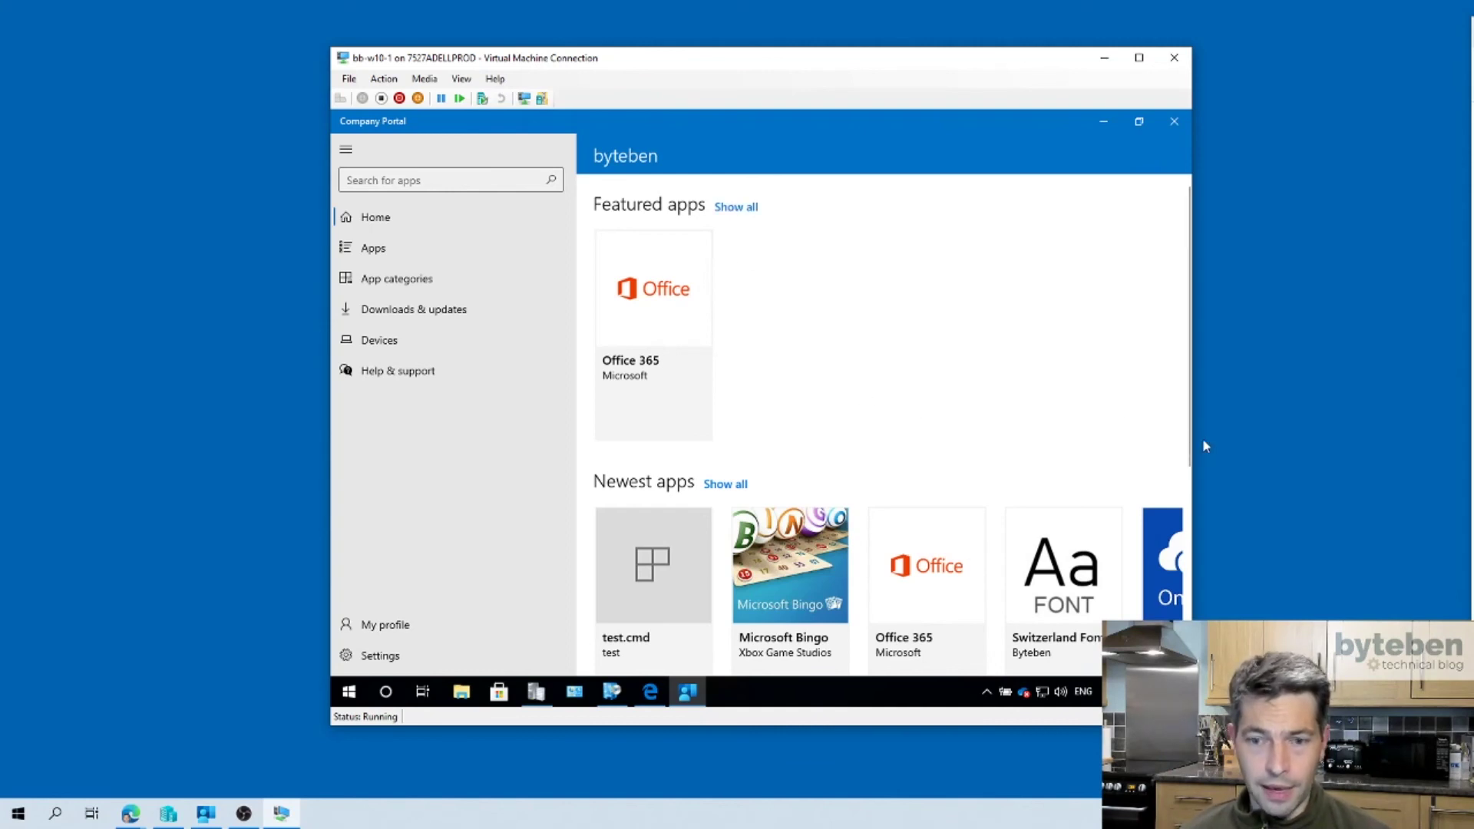
- Browse the newest apps in Company Portal and open the Switzerland Font app's additional information to check its management service
drag(1190, 439, 1181, 524)
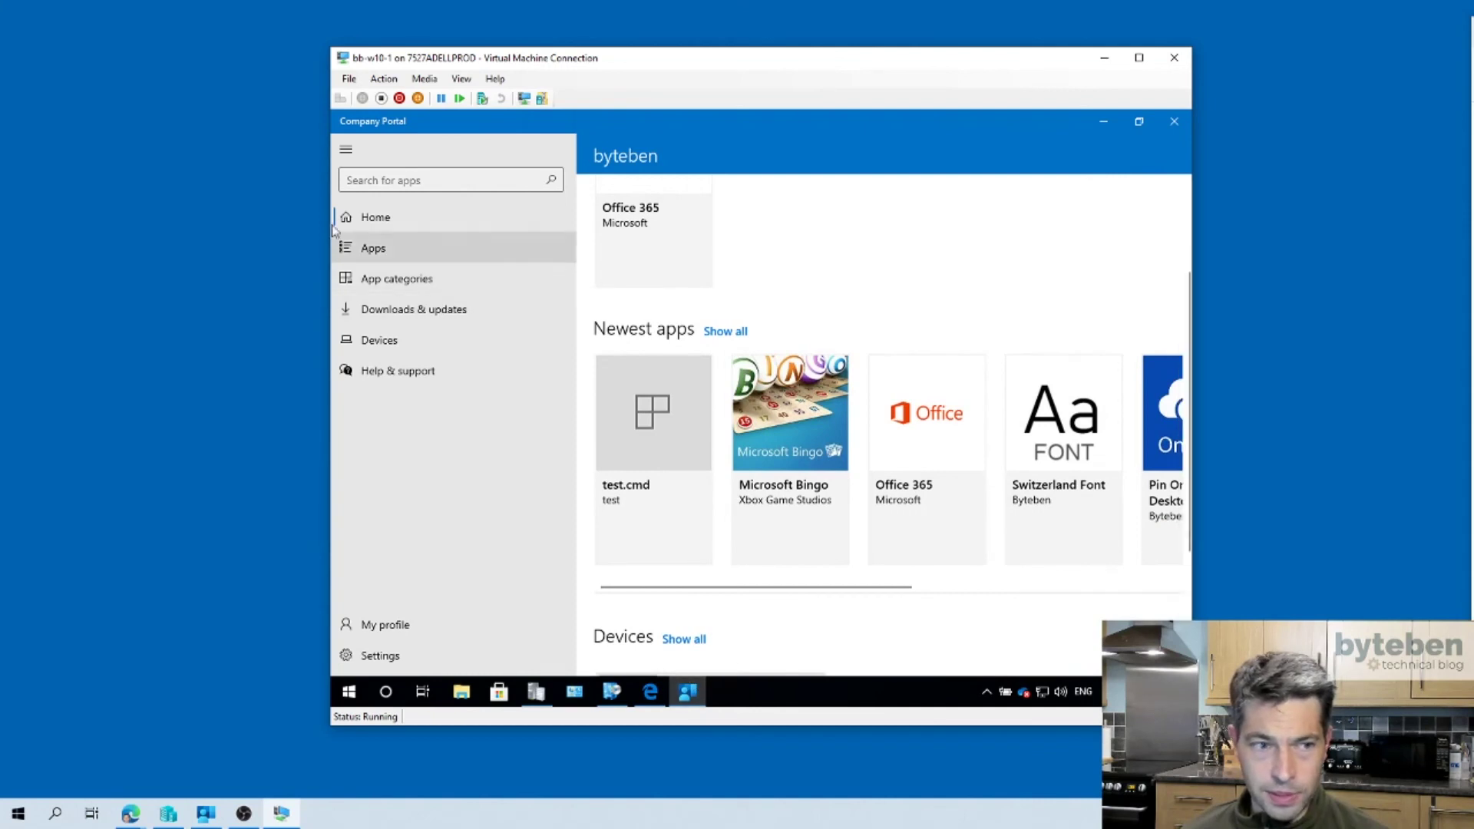
drag(783, 587, 910, 609)
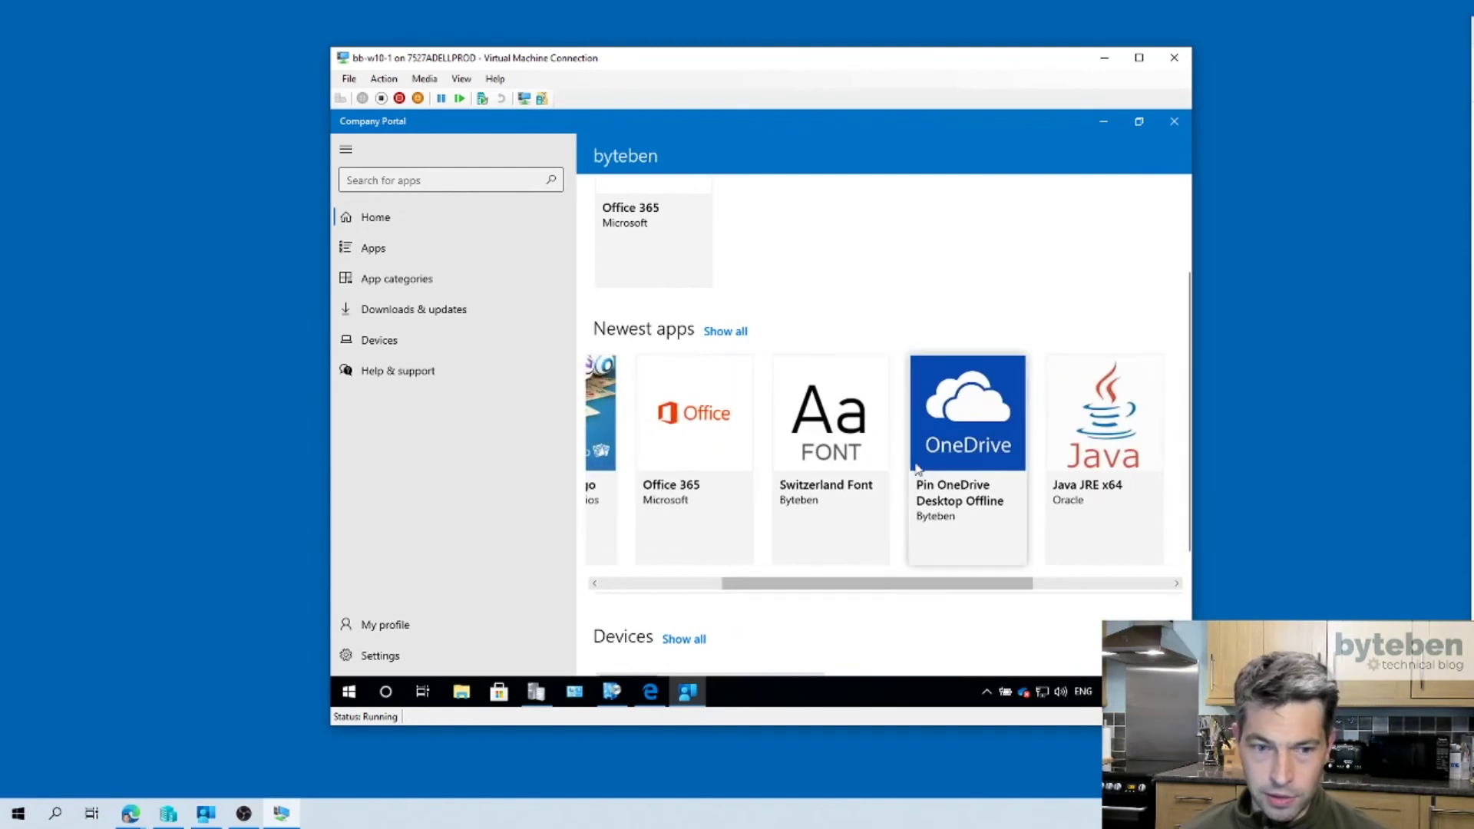
right_click(836, 437)
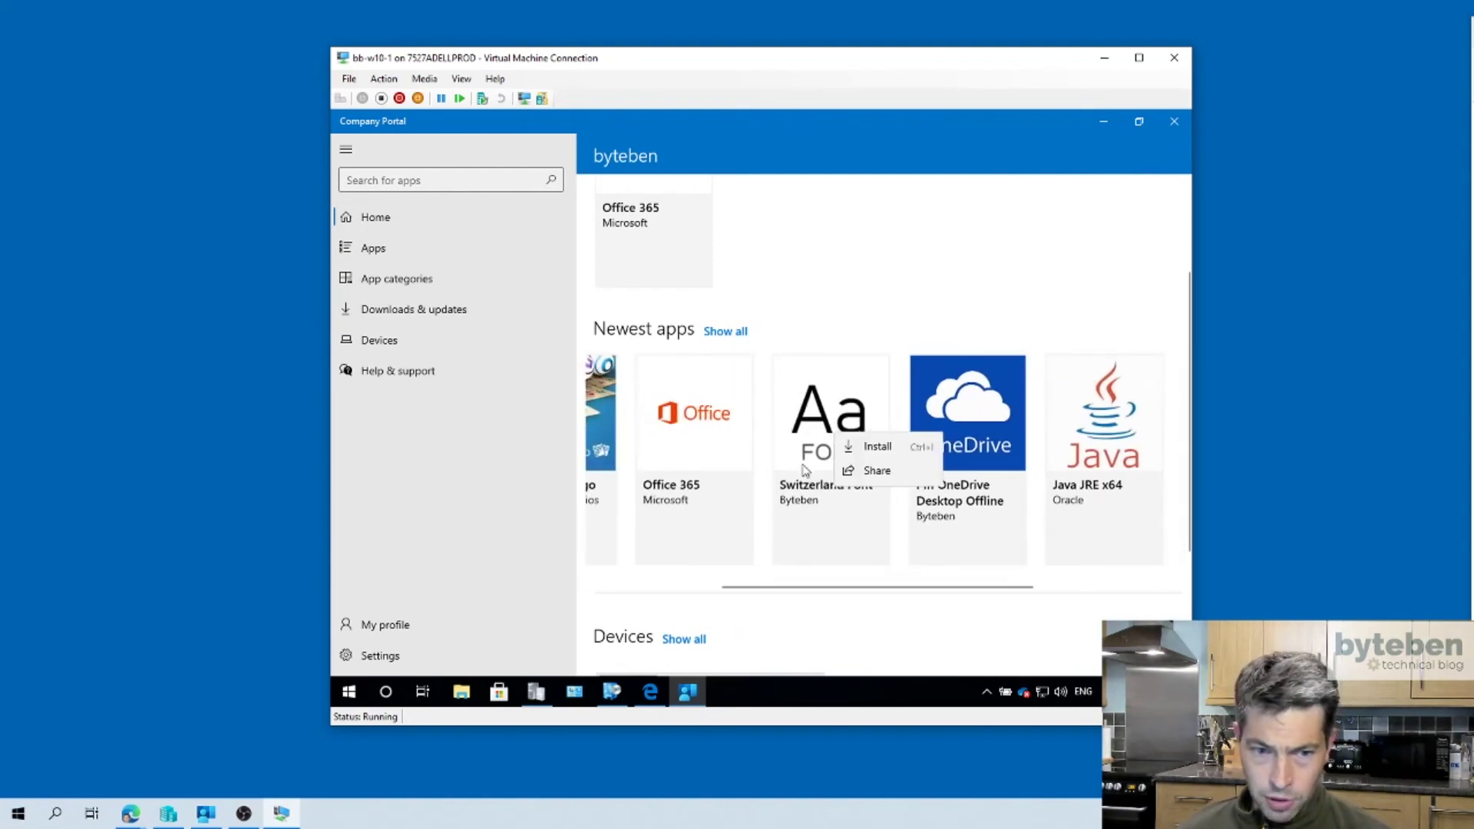
click(808, 489)
click(825, 434)
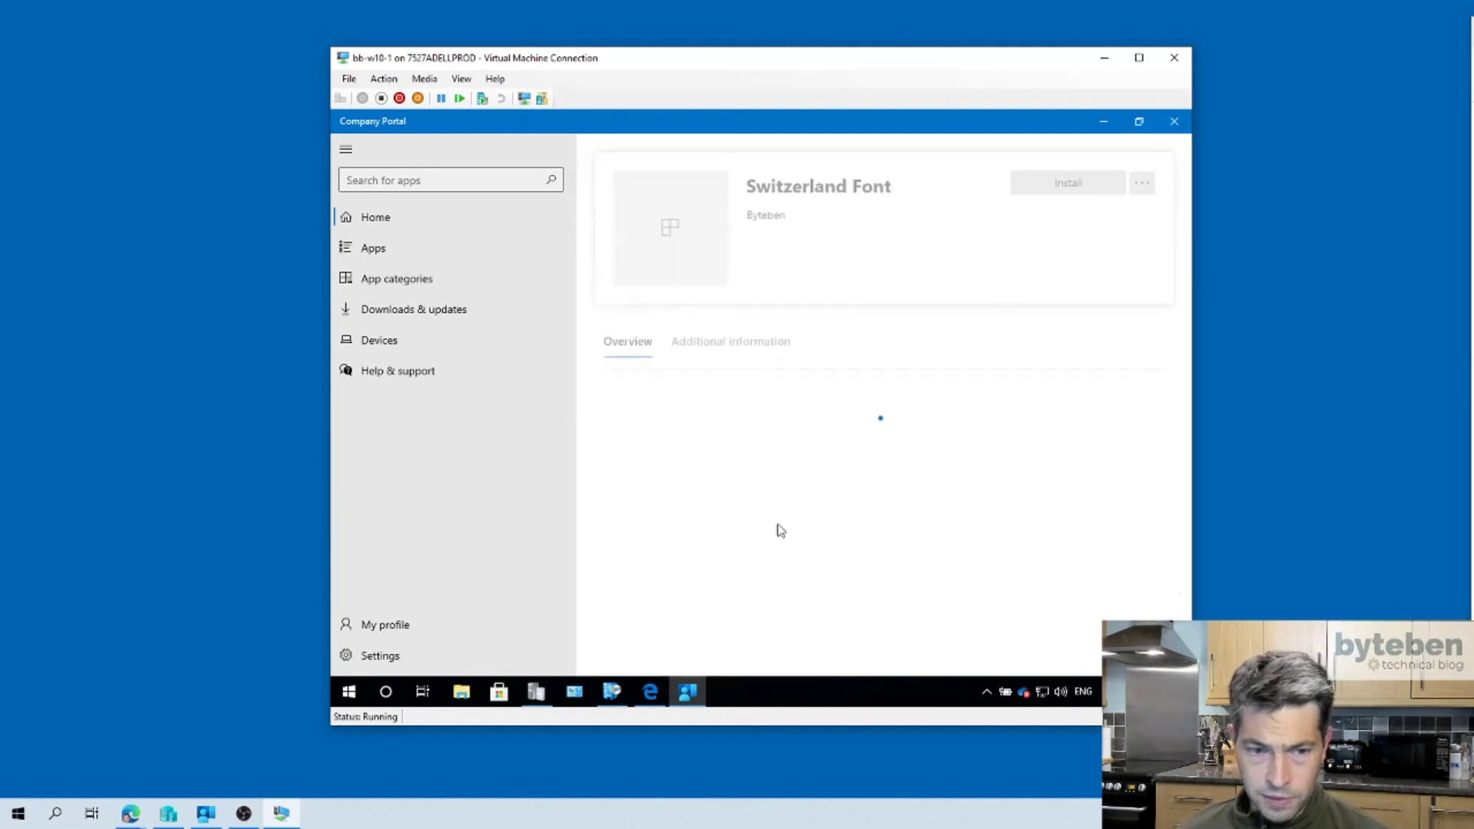
click(729, 347)
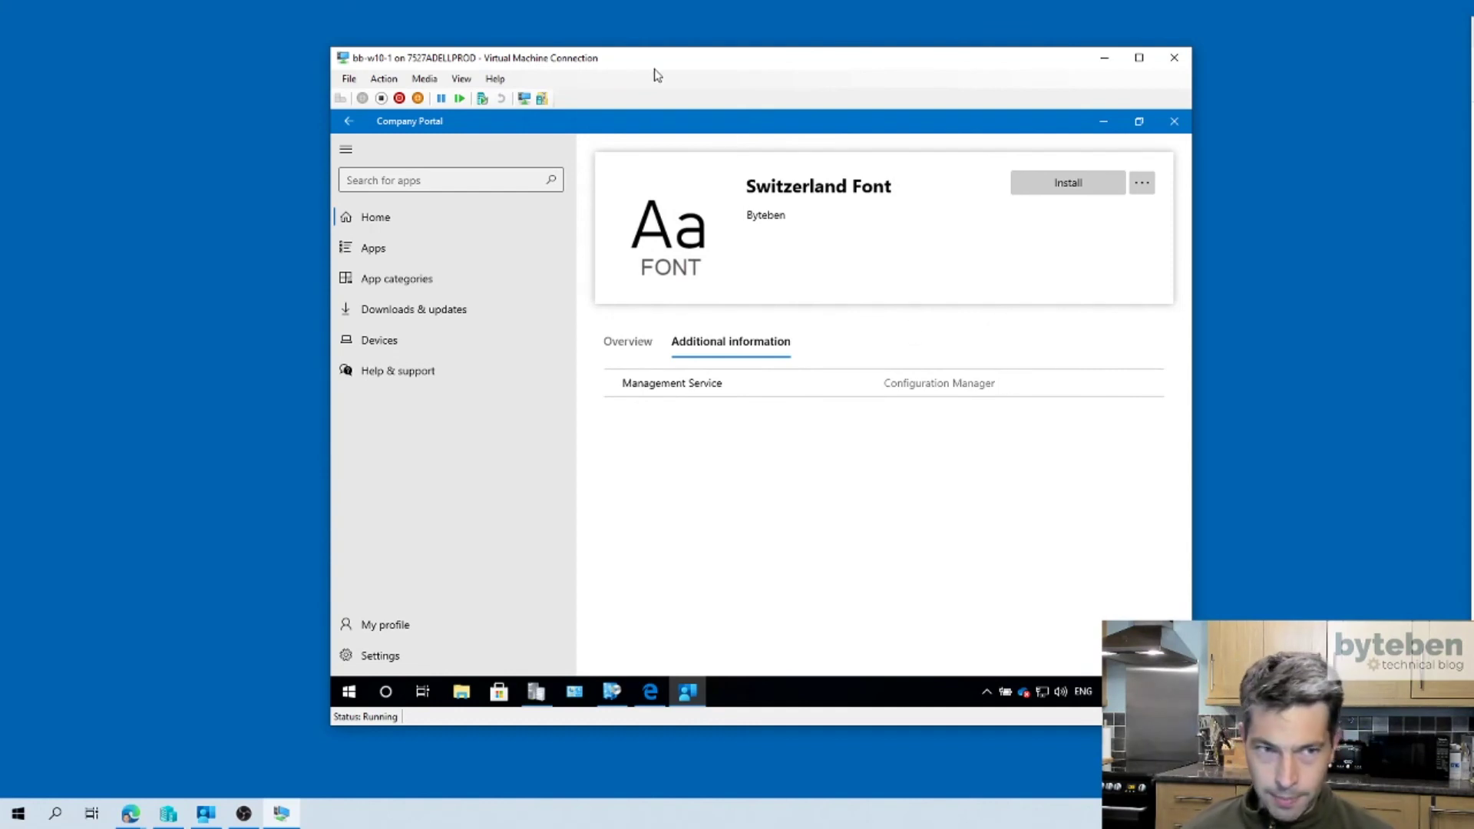
- Shift the virtual machine connection window slightly and clear the Company Portal window from the virtual machine's desktop
drag(634, 65, 678, 72)
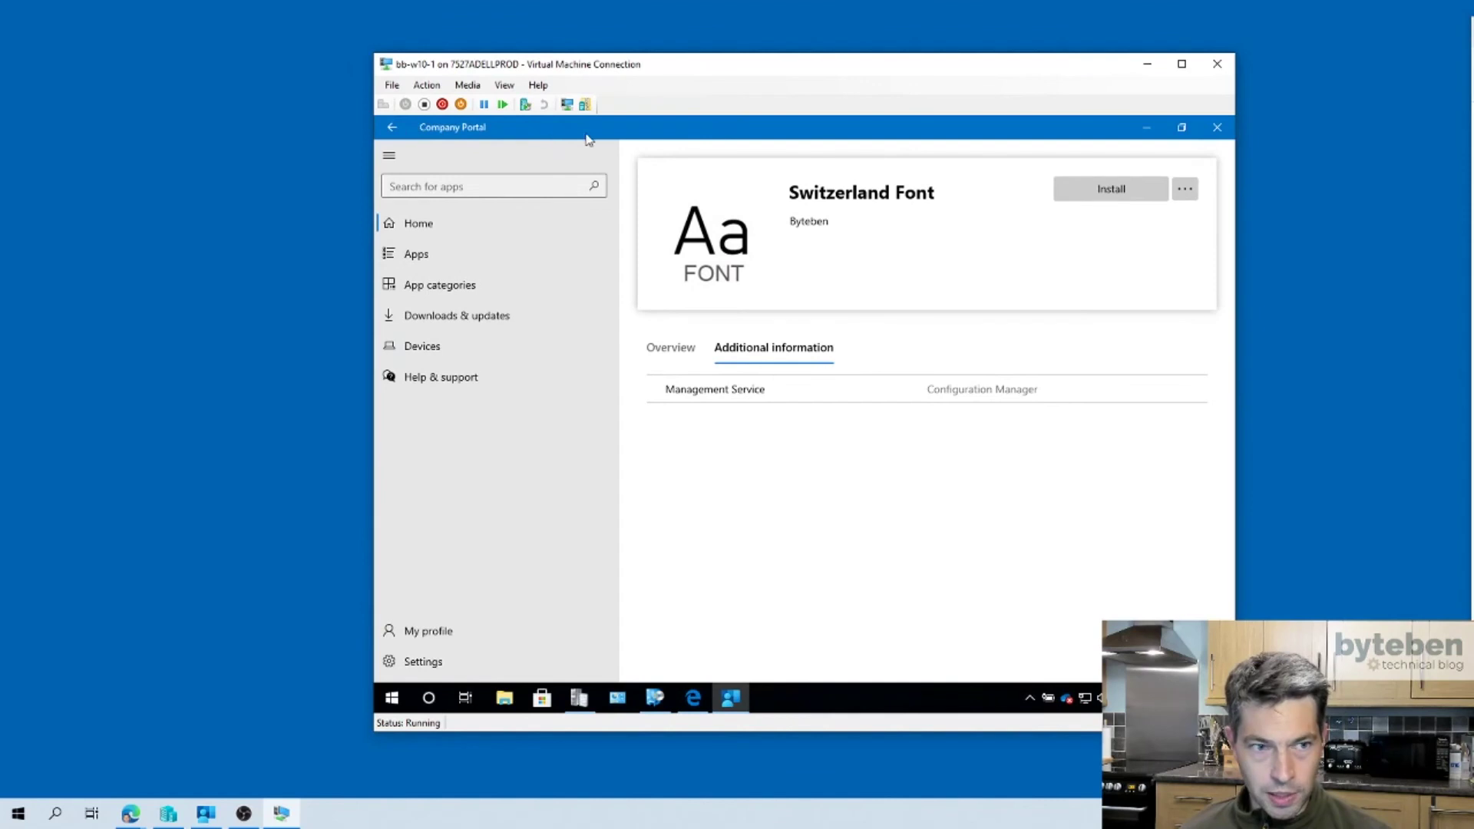
double_click(663, 132)
click(1079, 182)
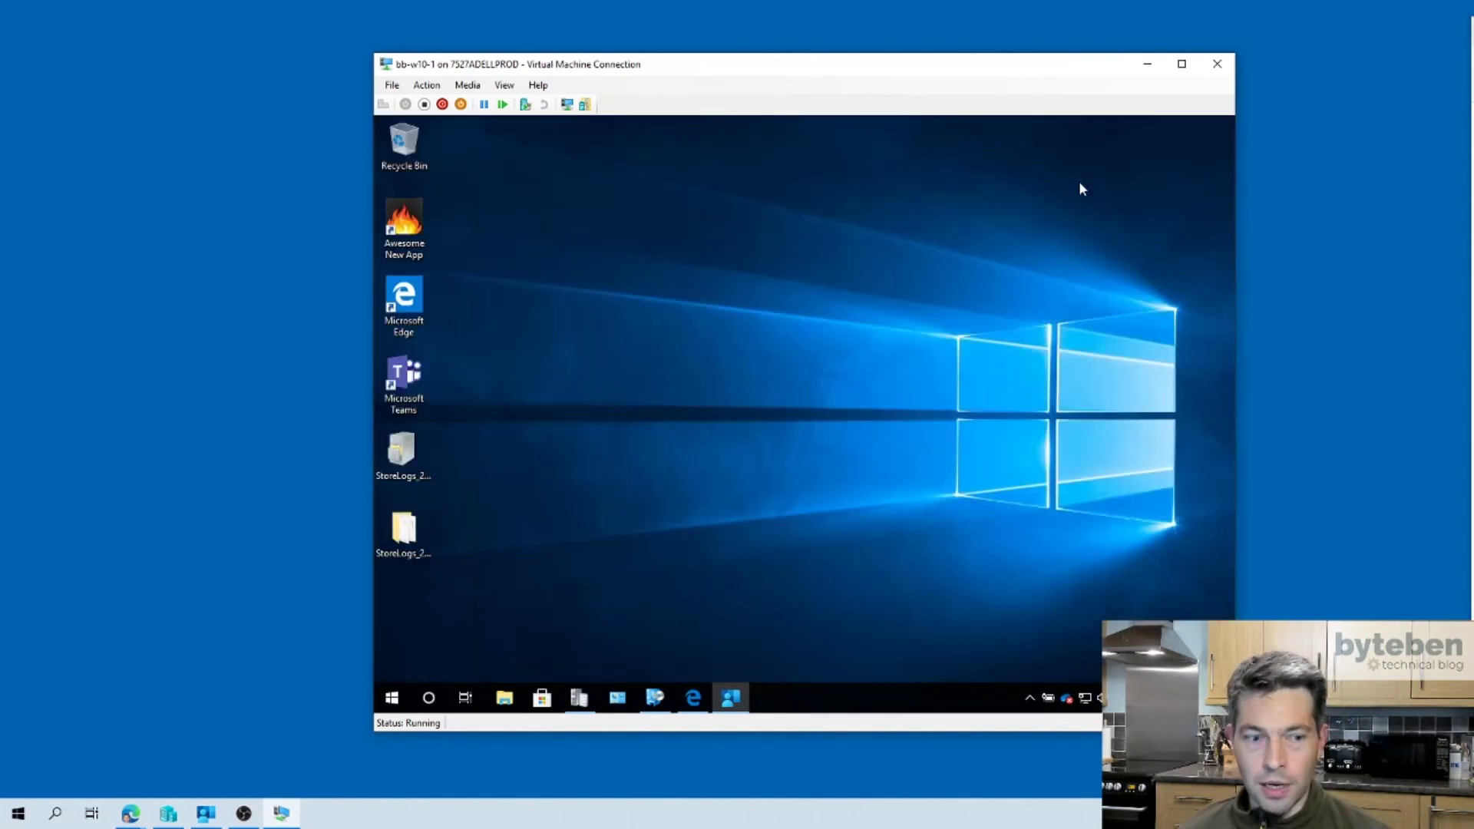